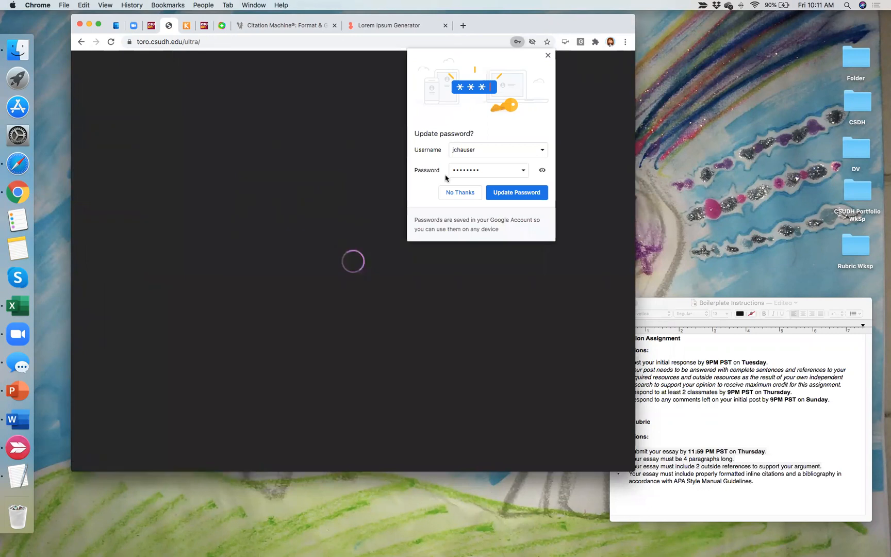
Step: Decline the browser's offer to update the saved password and open the Rubric Demo course
{"action": "left_click", "coordinate": [470, 192]}
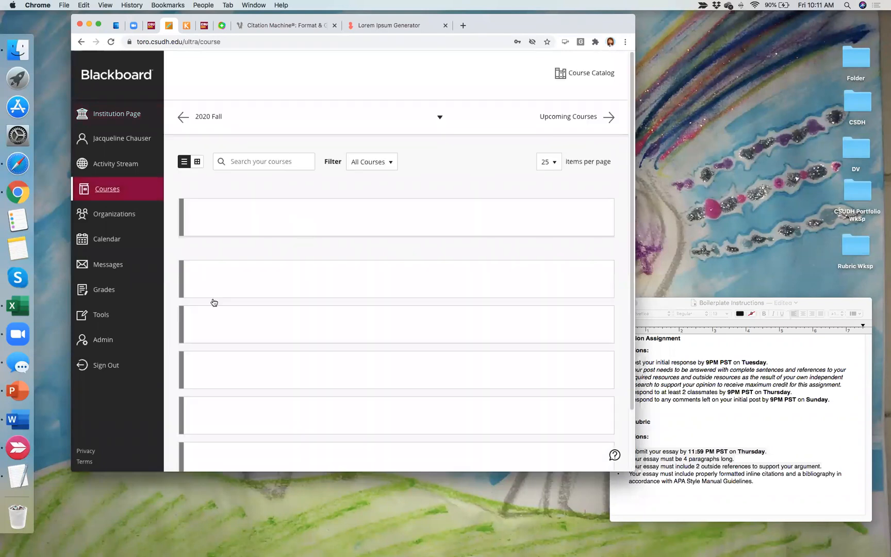
{"action": "scroll", "coordinate": [217, 302], "scroll_direction": "down", "scroll_amount": 3}
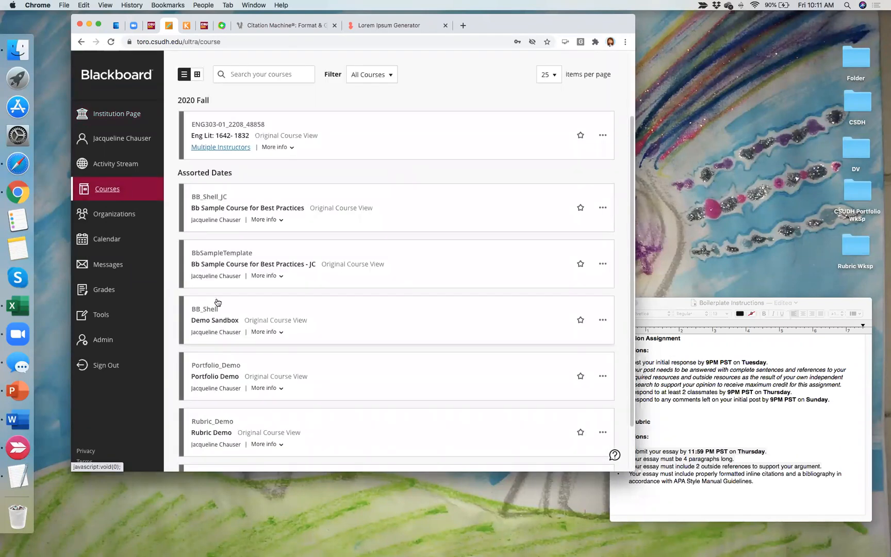
{"action": "scroll", "coordinate": [218, 380], "scroll_direction": "down", "scroll_amount": 2}
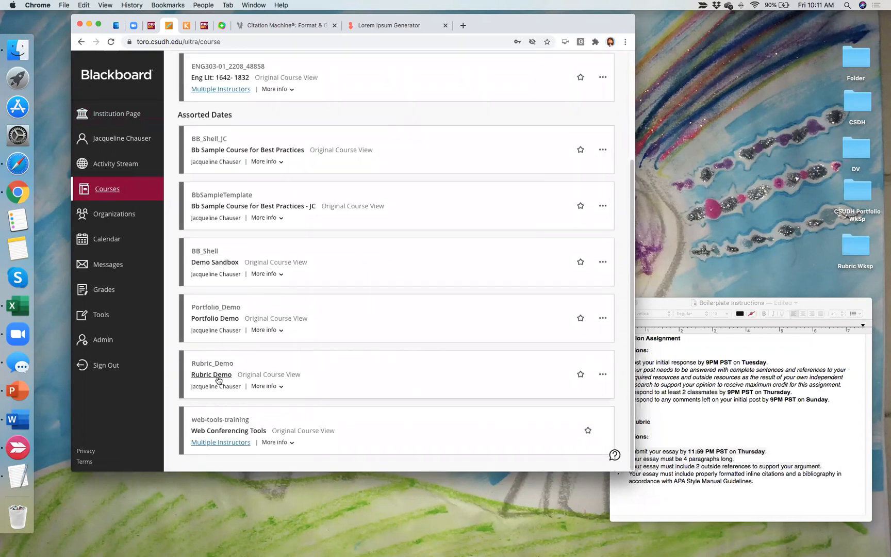
{"action": "left_click", "coordinate": [220, 380]}
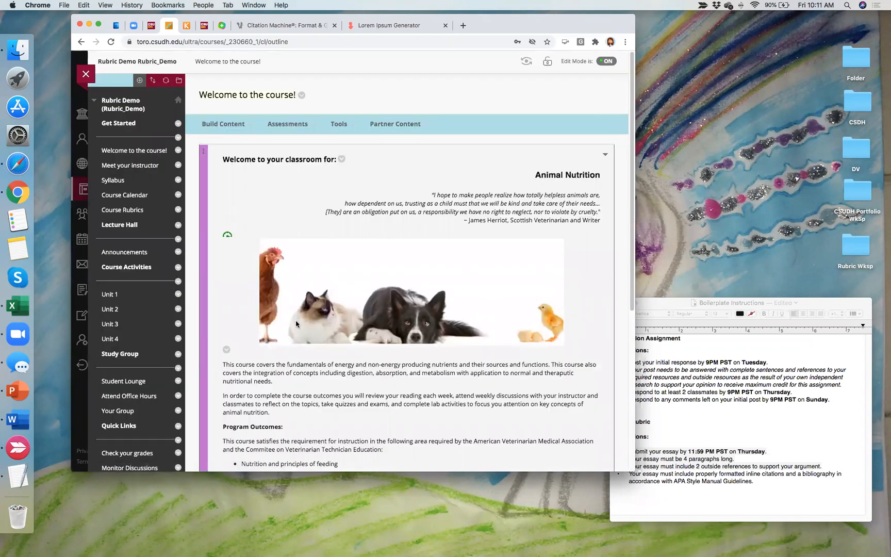
Step: Look over the course's welcome page and open the Course Rubrics page
{"action": "scroll", "coordinate": [350, 291], "scroll_direction": "down", "scroll_amount": 3}
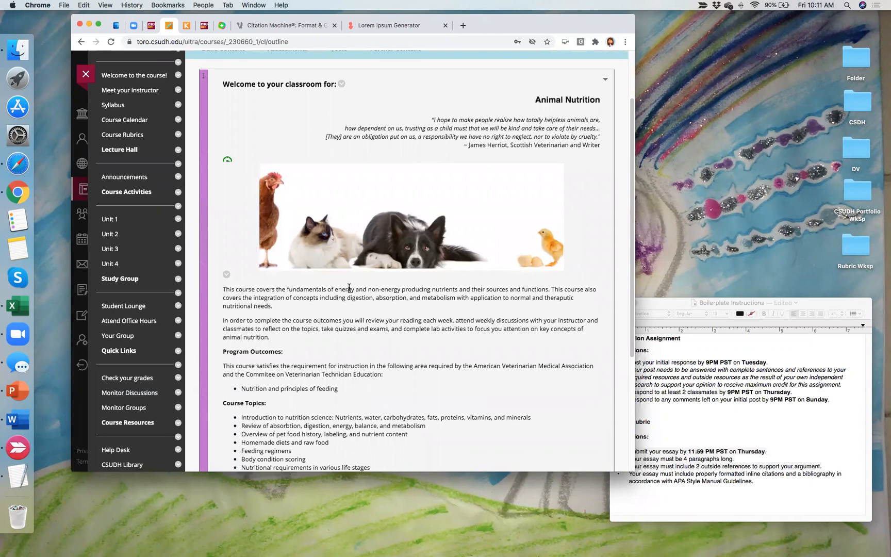
{"action": "scroll", "coordinate": [349, 287], "scroll_direction": "up", "scroll_amount": 1}
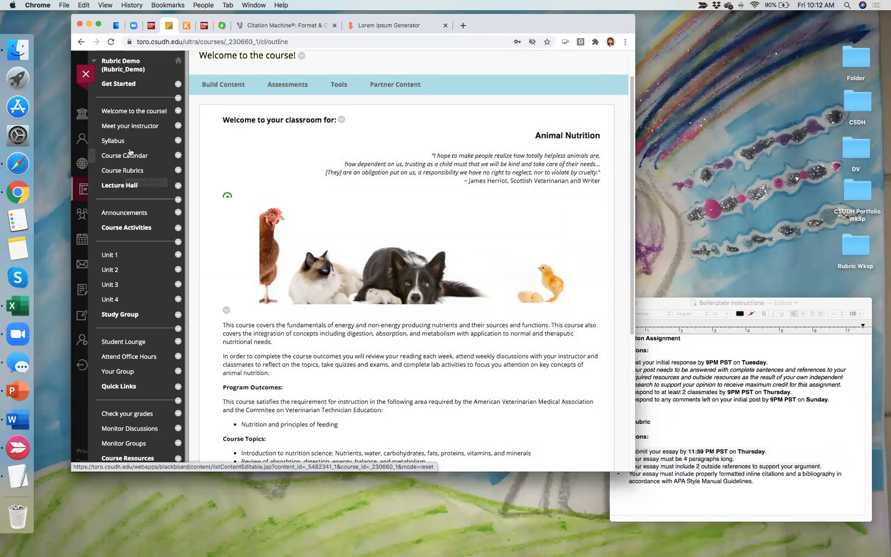
{"action": "scroll", "coordinate": [130, 151], "scroll_direction": "up", "scroll_amount": 2}
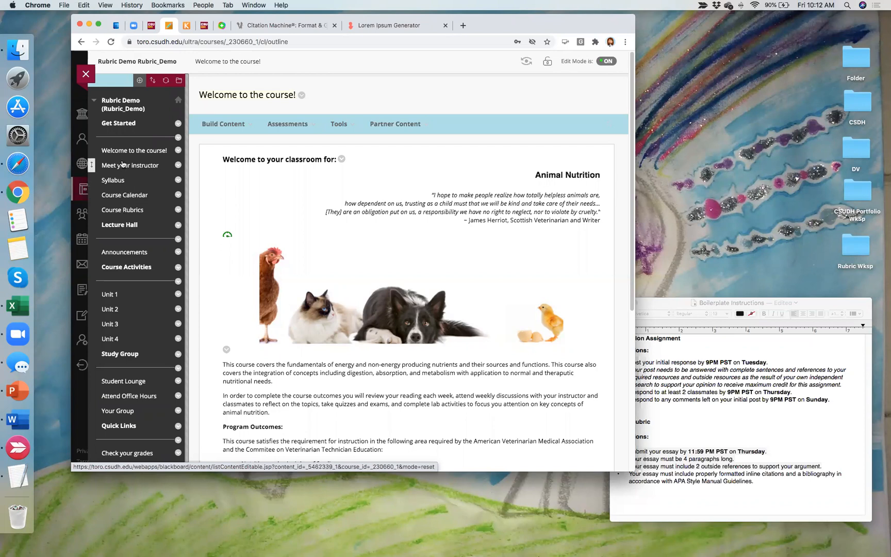
{"action": "left_click", "coordinate": [123, 209]}
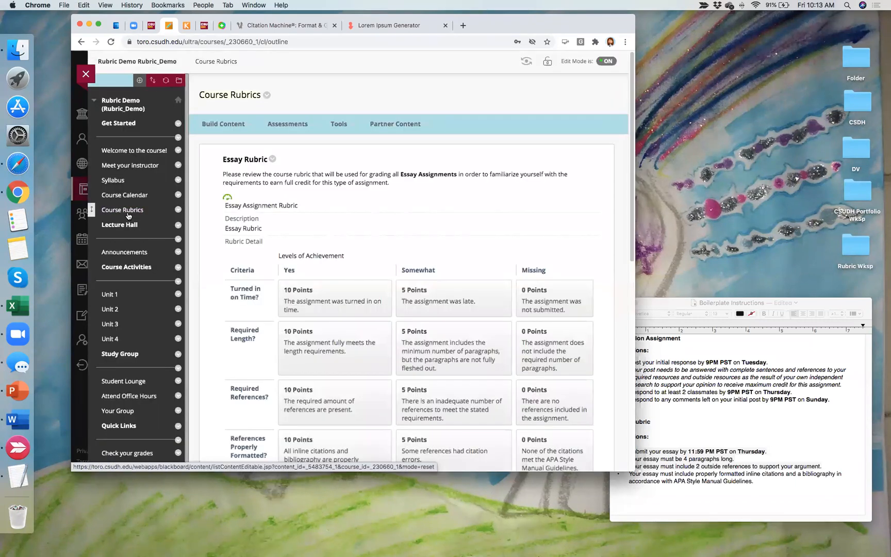
Step: Review the criteria and achievement levels of the Essay Rubric and the start of the Discussion Assignment Rubric
{"action": "scroll", "coordinate": [368, 246], "scroll_direction": "down", "scroll_amount": 3}
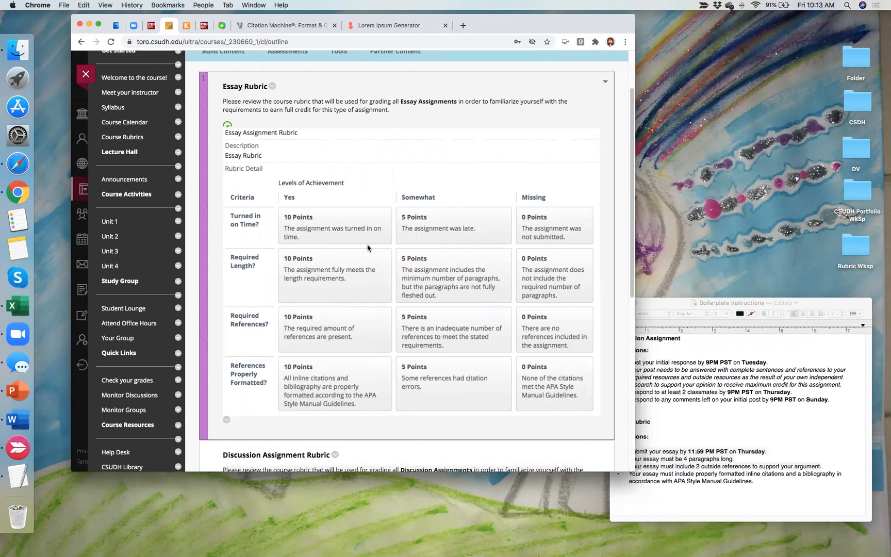
{"action": "scroll", "coordinate": [368, 247], "scroll_direction": "down", "scroll_amount": 5}
{"action": "scroll", "coordinate": [368, 248], "scroll_direction": "down", "scroll_amount": 2}
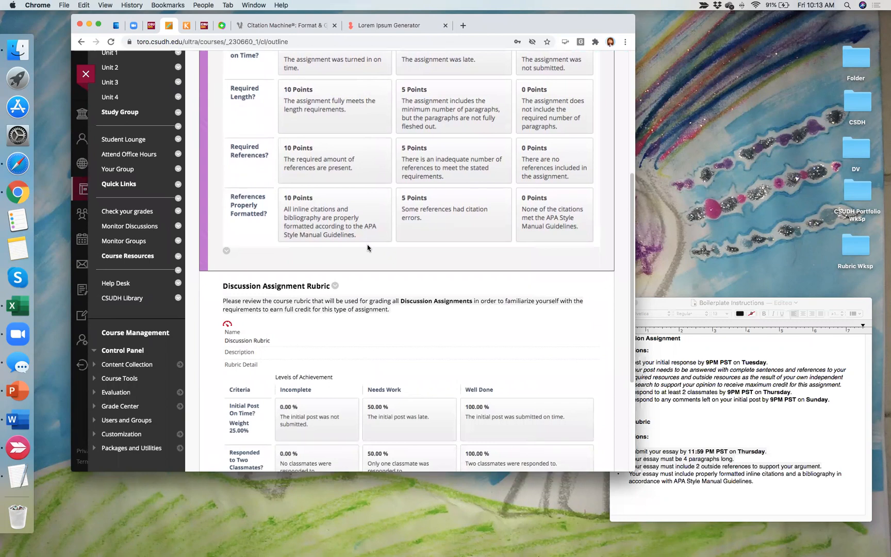
{"action": "scroll", "coordinate": [368, 248], "scroll_direction": "up", "scroll_amount": 2}
{"action": "scroll", "coordinate": [367, 248], "scroll_direction": "up", "scroll_amount": 2}
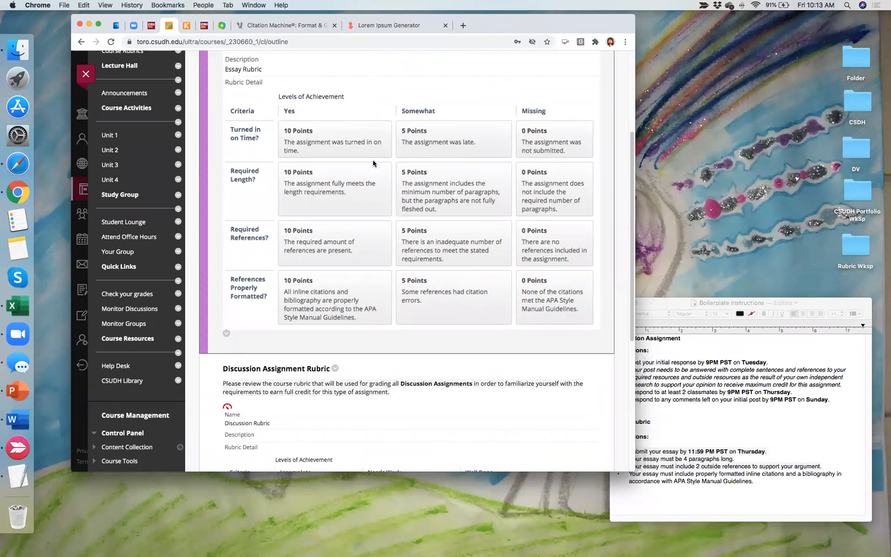
{"action": "scroll", "coordinate": [269, 164], "scroll_direction": "up", "scroll_amount": 3}
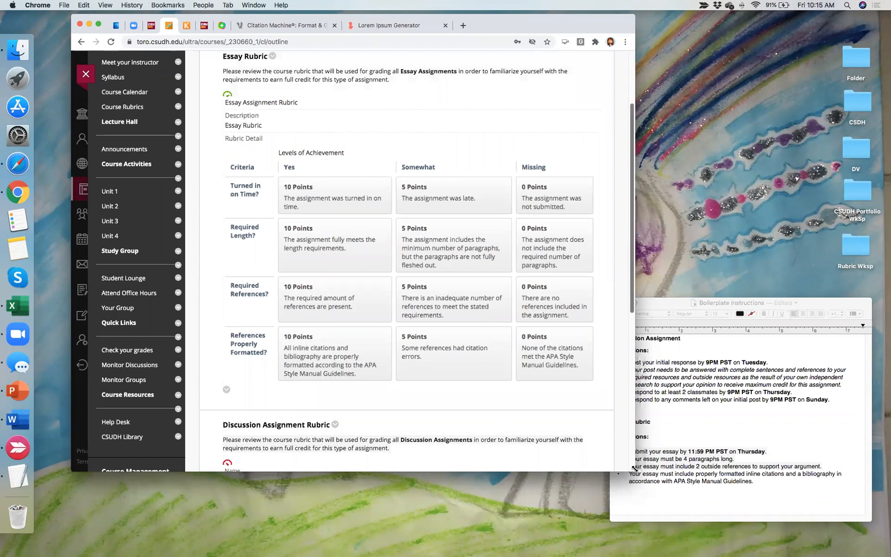
Step: Expand the browser window to full screen and enlarge the page zoom to 125%
{"action": "left_click", "coordinate": [99, 27]}
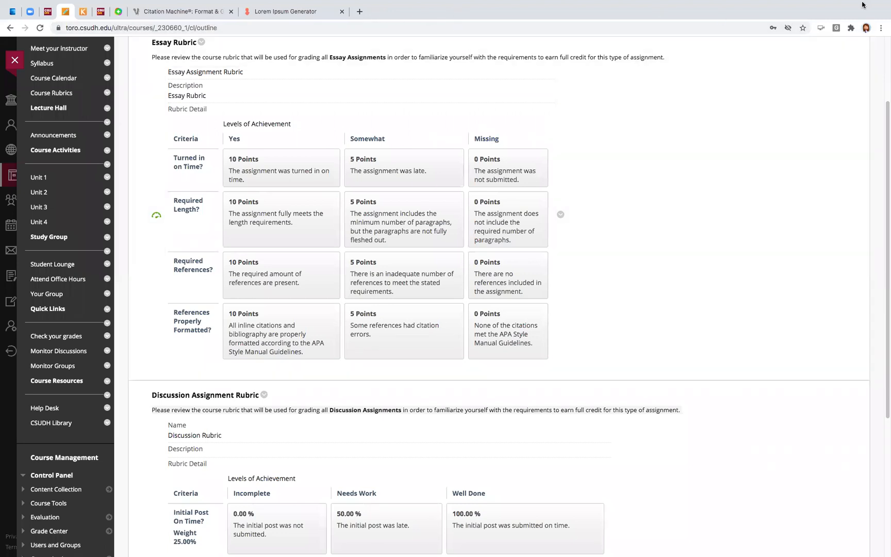
{"action": "mouse_move", "coordinate": [874, 21]}
{"action": "left_click", "coordinate": [881, 48]}
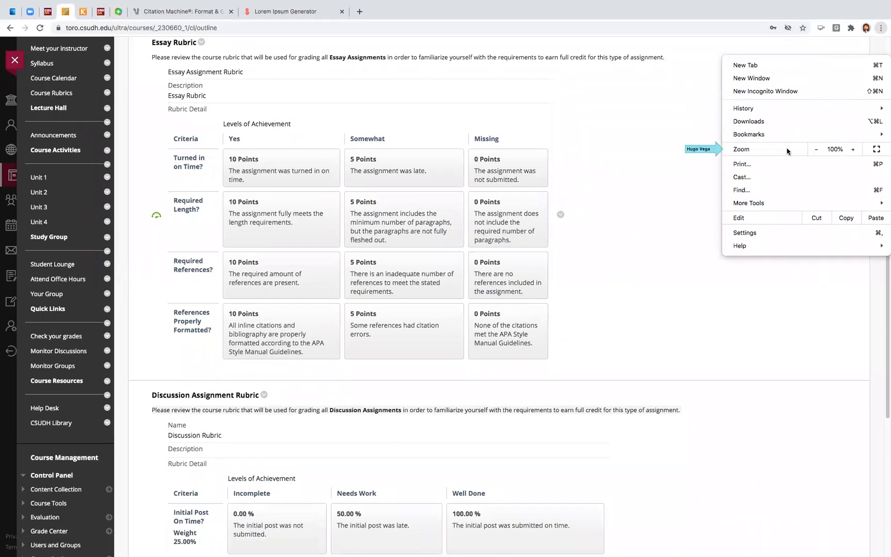
{"action": "left_click", "coordinate": [748, 153]}
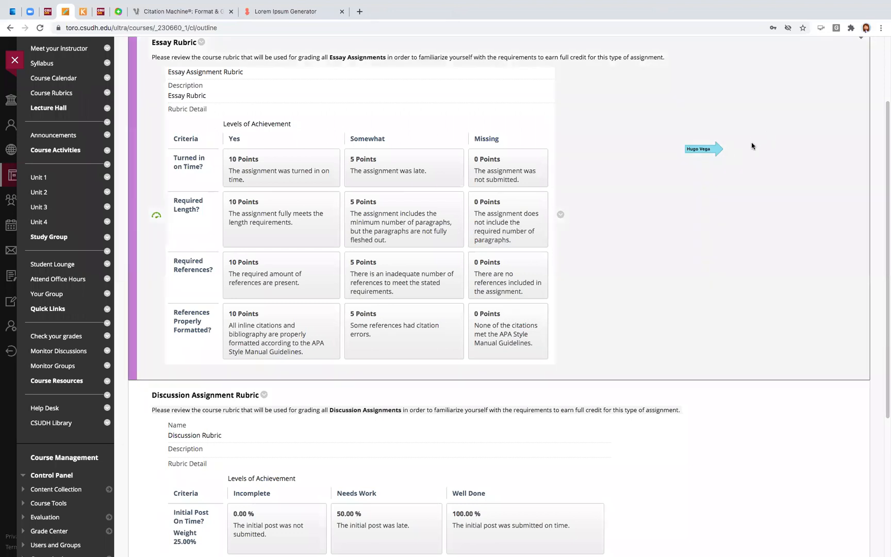
{"action": "left_click", "coordinate": [882, 29]}
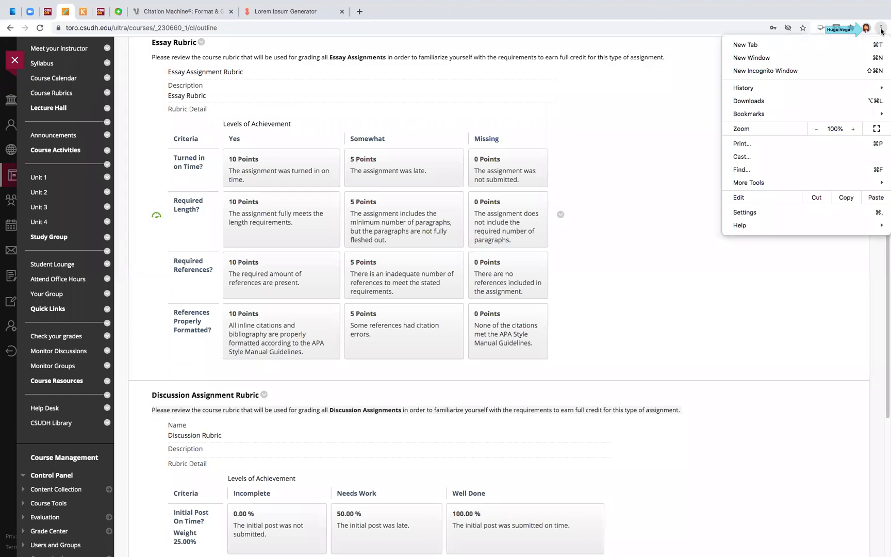
{"action": "left_click", "coordinate": [851, 130]}
{"action": "left_click", "coordinate": [851, 130]}
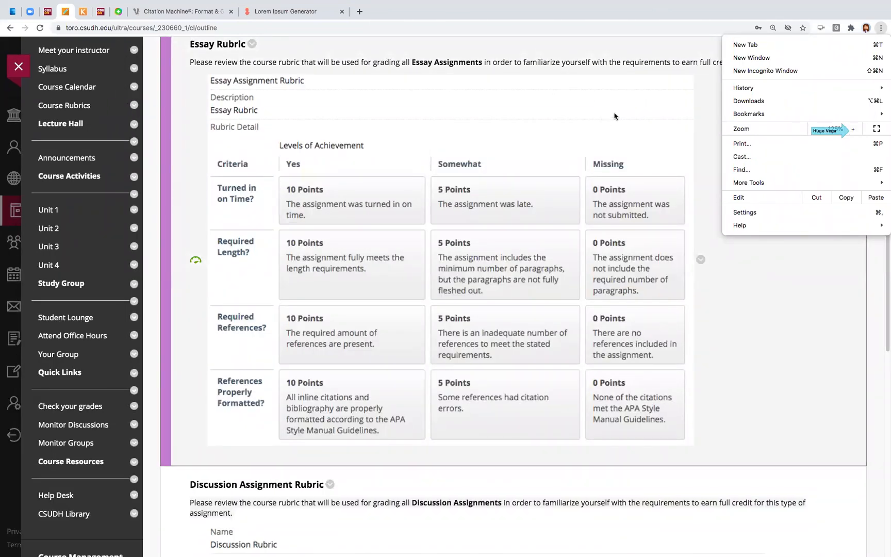
{"action": "left_click", "coordinate": [805, 24]}
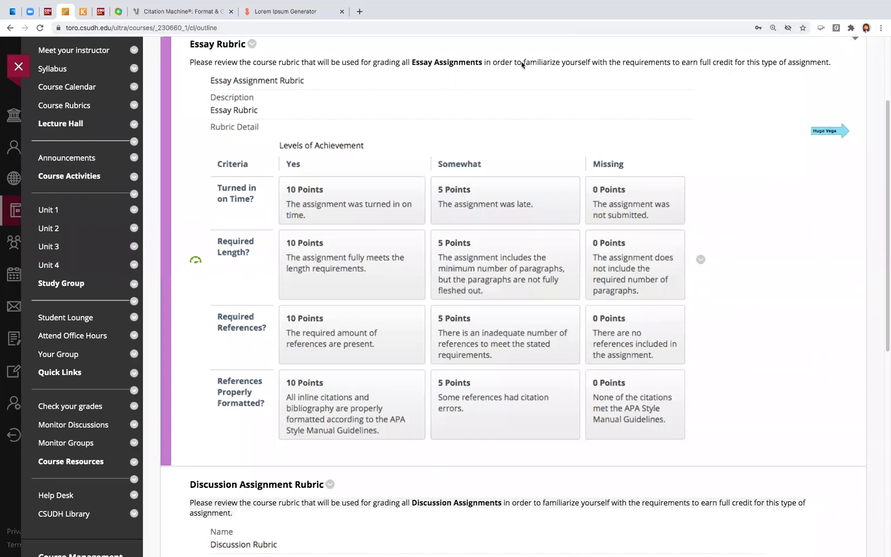
Step: Examine the enlarged Essay Rubric and the weighted percentage criteria of the Discussion Assignment Rubric
{"action": "scroll", "coordinate": [487, 145], "scroll_direction": "down", "scroll_amount": 1}
{"action": "scroll", "coordinate": [485, 145], "scroll_direction": "up", "scroll_amount": 3}
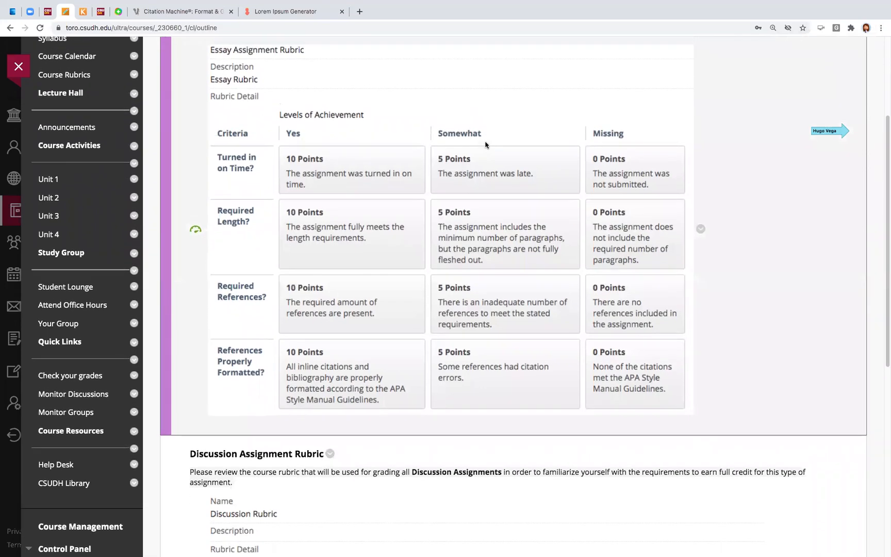
{"action": "scroll", "coordinate": [486, 145], "scroll_direction": "down", "scroll_amount": 3}
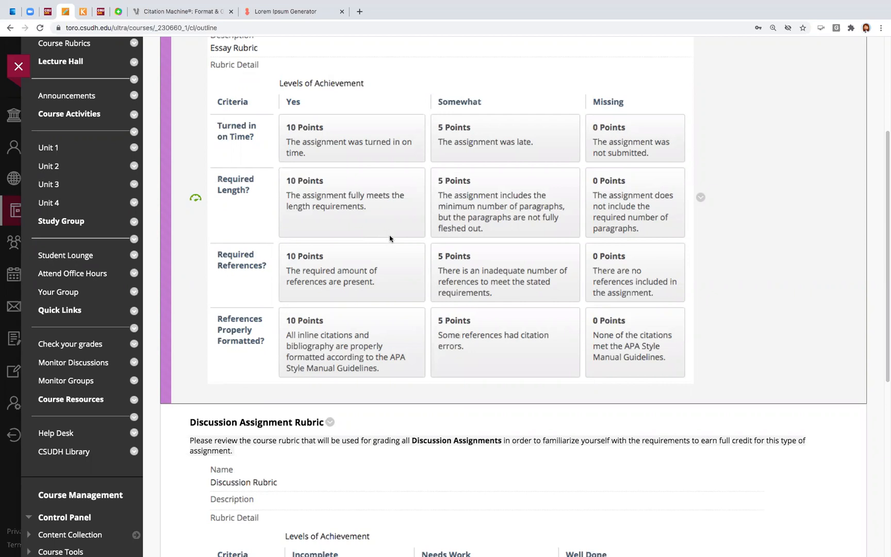
{"action": "scroll", "coordinate": [388, 239], "scroll_direction": "down", "scroll_amount": 6}
{"action": "scroll", "coordinate": [390, 241], "scroll_direction": "down", "scroll_amount": 1}
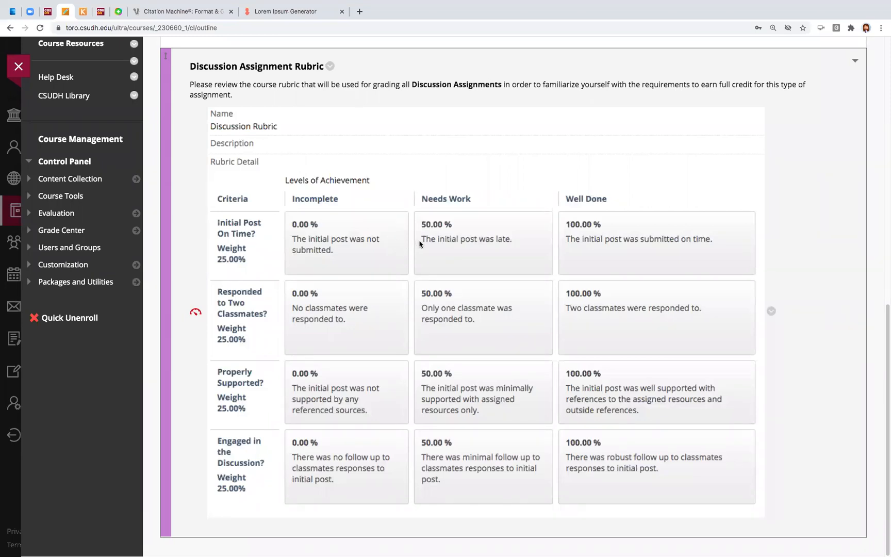
{"action": "scroll", "coordinate": [263, 268], "scroll_direction": "up", "scroll_amount": 4}
{"action": "scroll", "coordinate": [262, 267], "scroll_direction": "up", "scroll_amount": 3}
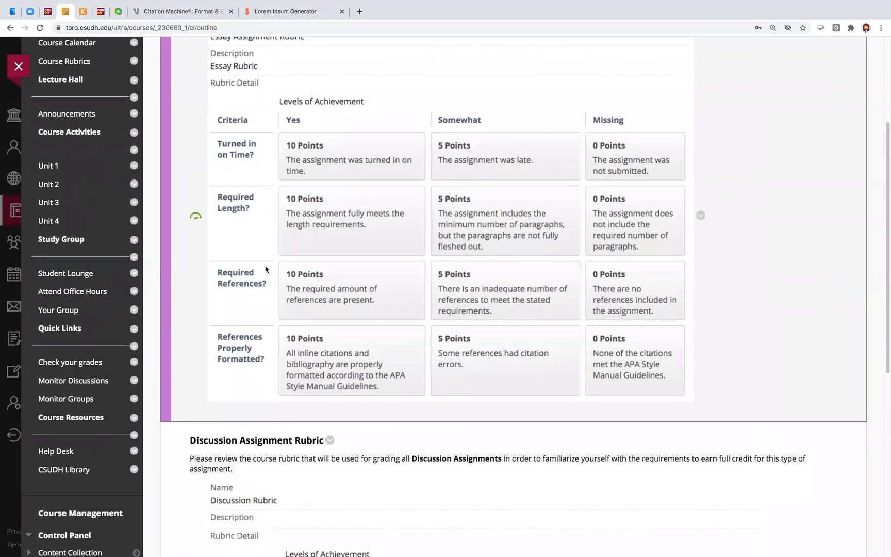
{"action": "scroll", "coordinate": [263, 269], "scroll_direction": "up", "scroll_amount": 2}
{"action": "scroll", "coordinate": [271, 273], "scroll_direction": "up", "scroll_amount": 1}
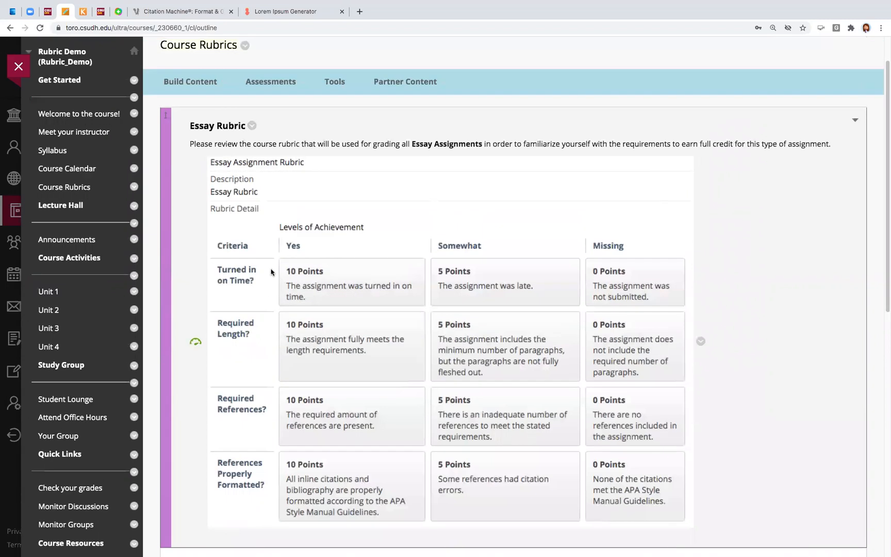
Step: Open Unit 1 and go into its Week 1 Activities folder
{"action": "left_click", "coordinate": [46, 293]}
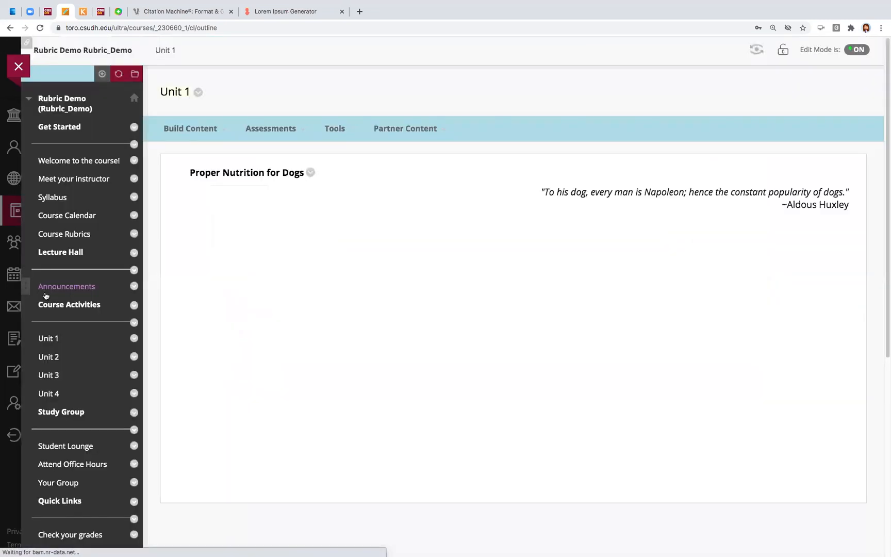
{"action": "scroll", "coordinate": [240, 298], "scroll_direction": "down", "scroll_amount": 2}
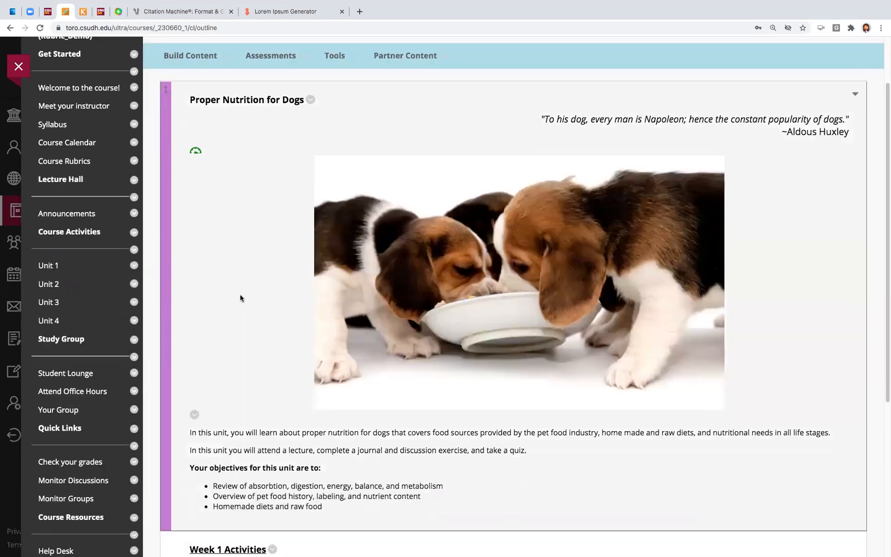
{"action": "scroll", "coordinate": [241, 298], "scroll_direction": "down", "scroll_amount": 5}
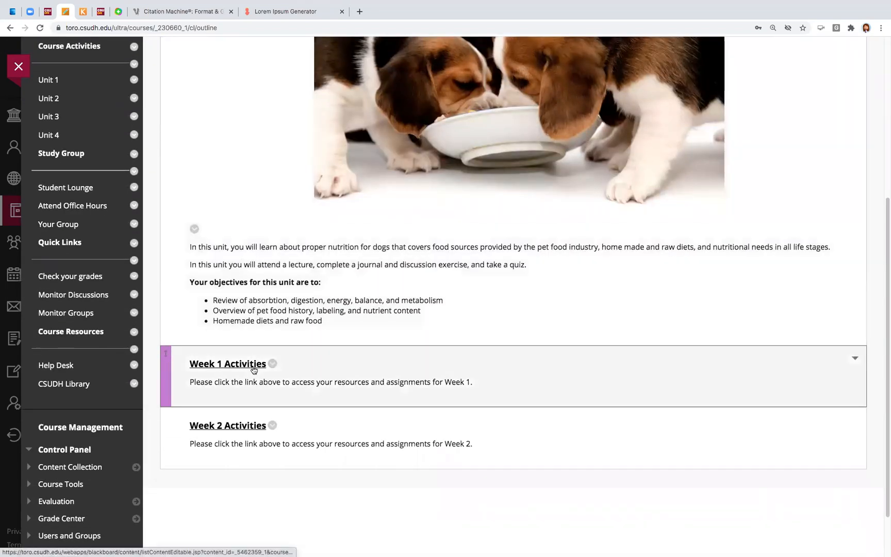
{"action": "left_click", "coordinate": [254, 364]}
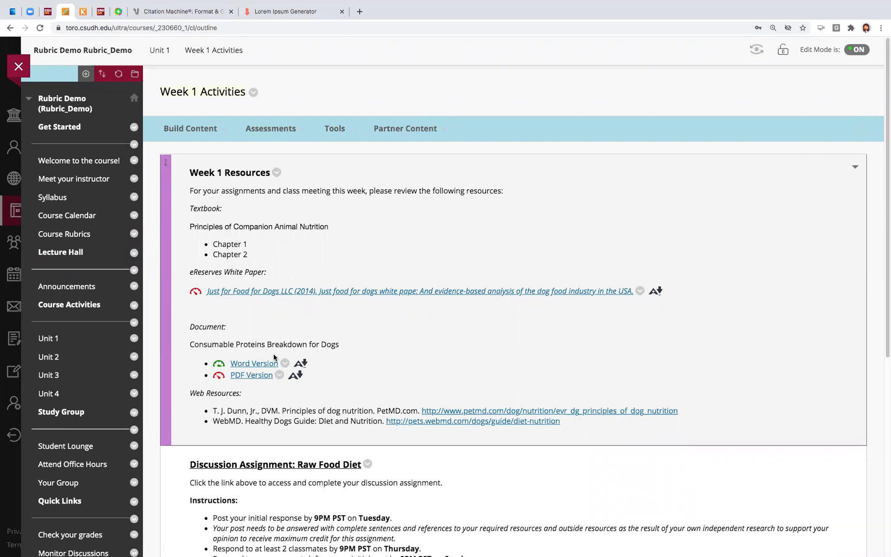
Step: Highlight the Raw Food Diet discussion instructions, singling out the bullet on complete sentences and references
{"action": "scroll", "coordinate": [273, 358], "scroll_direction": "down", "scroll_amount": 5}
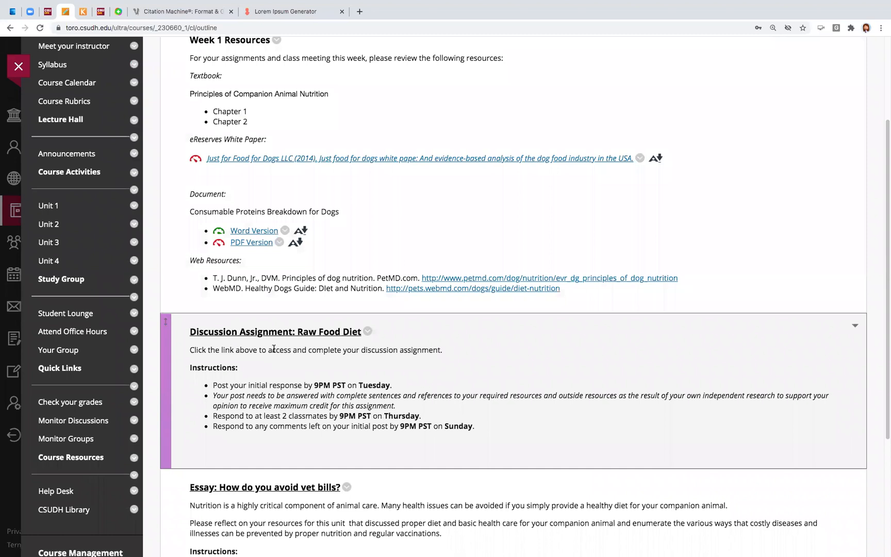
{"action": "scroll", "coordinate": [273, 349], "scroll_direction": "down", "scroll_amount": 2}
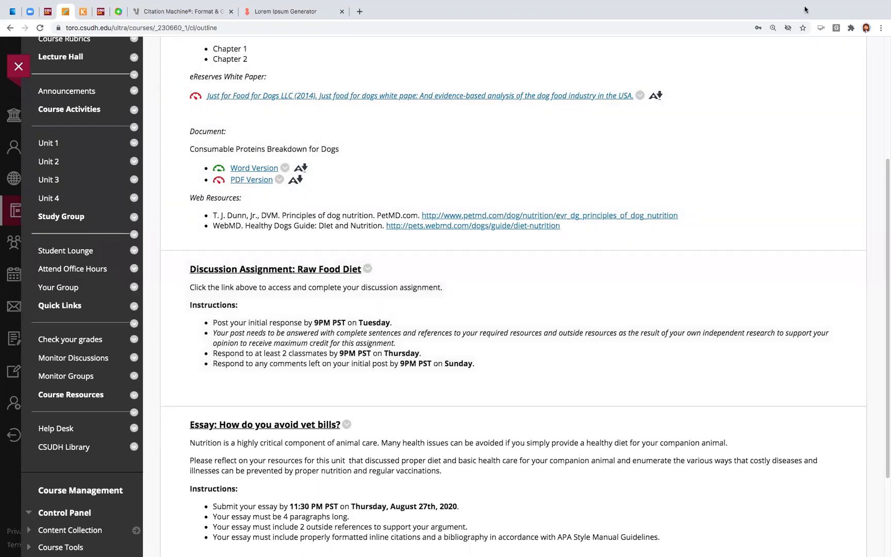
{"action": "scroll", "coordinate": [484, 324], "scroll_direction": "down", "scroll_amount": 2}
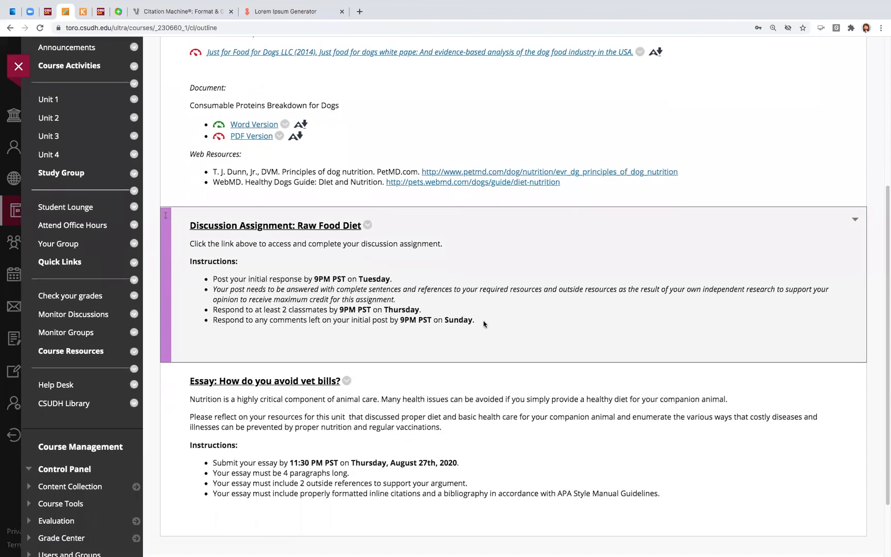
{"action": "left_click_drag", "start_coordinate": [477, 320], "coordinate": [195, 282]}
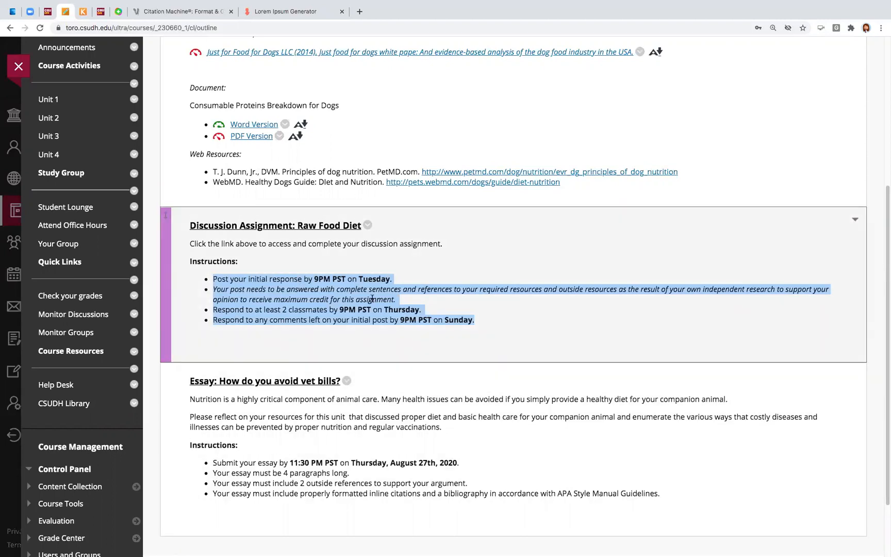
{"action": "left_click", "coordinate": [393, 299]}
{"action": "left_click_drag", "start_coordinate": [401, 300], "coordinate": [206, 294]}
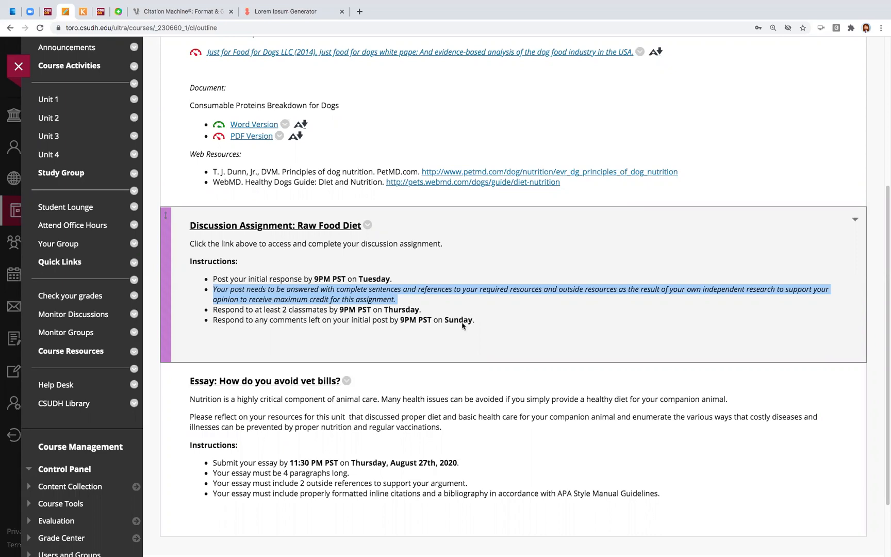
Step: Highlight the four instruction bullets of the "How do you avoid vet bills?" essay assignment
{"action": "scroll", "coordinate": [431, 334], "scroll_direction": "down", "scroll_amount": 3}
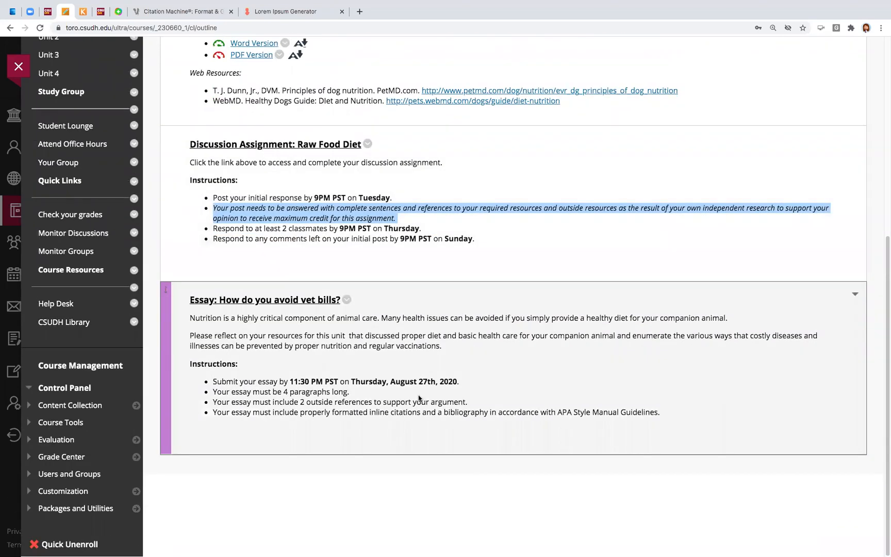
{"action": "left_click", "coordinate": [419, 398]}
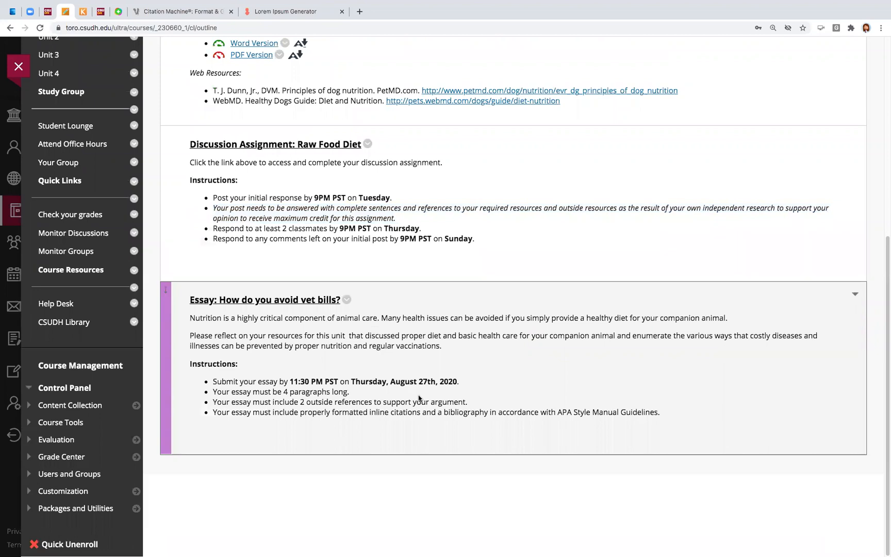
{"action": "left_click_drag", "start_coordinate": [440, 421], "coordinate": [206, 385]}
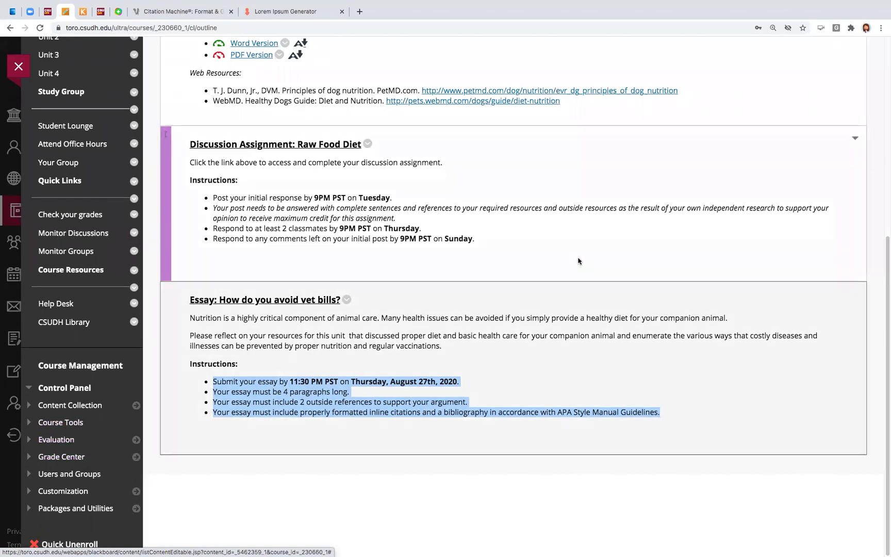
Step: Set the browser page zoom to 110% and open the Rubrics page from the course tools
{"action": "left_click", "coordinate": [882, 31]}
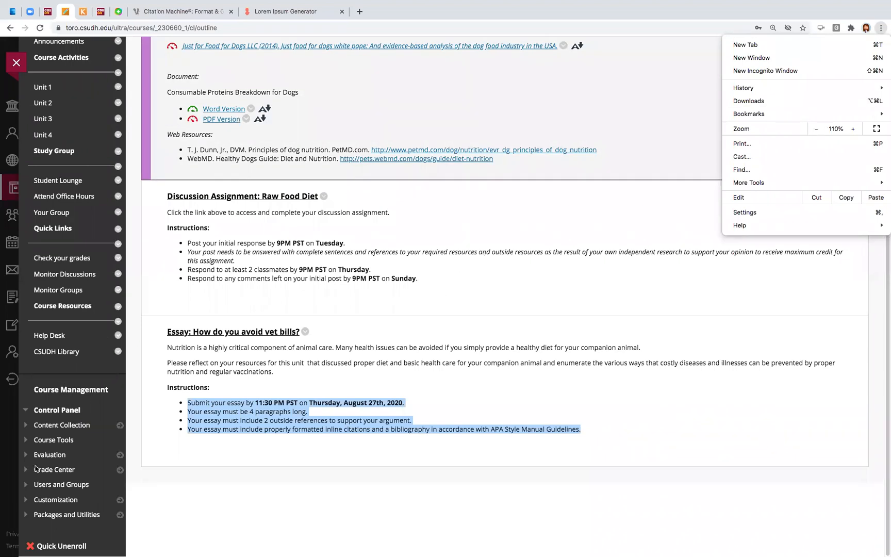
{"action": "left_click", "coordinate": [28, 442]}
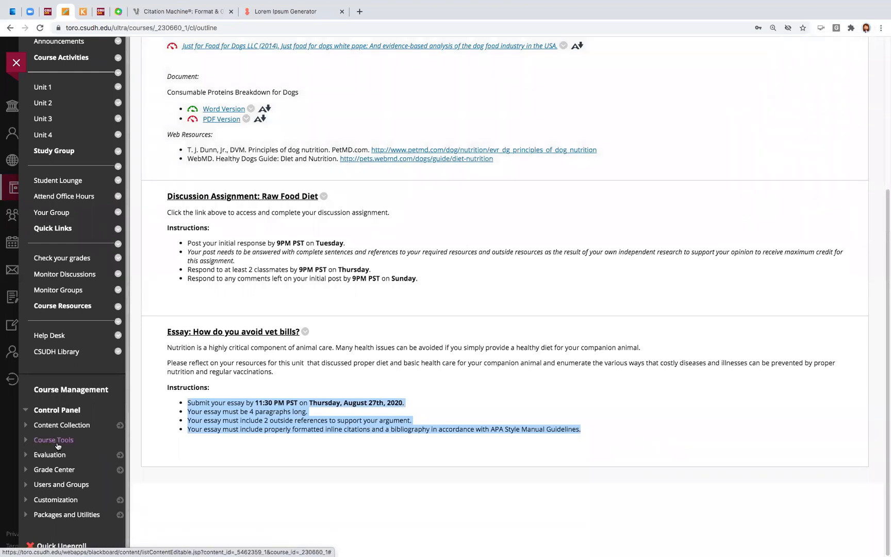
{"action": "left_click", "coordinate": [27, 444]}
{"action": "scroll", "coordinate": [73, 451], "scroll_direction": "down", "scroll_amount": 2}
{"action": "scroll", "coordinate": [73, 451], "scroll_direction": "down", "scroll_amount": 4}
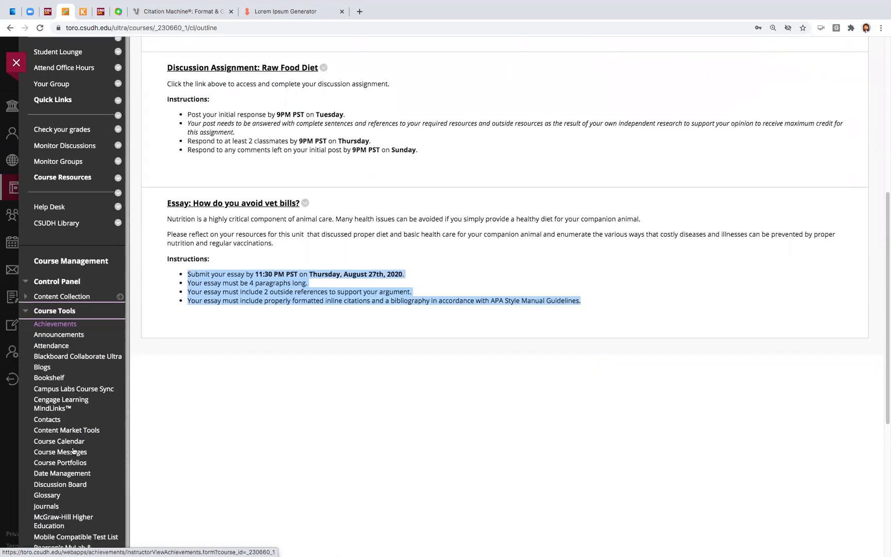
{"action": "scroll", "coordinate": [73, 451], "scroll_direction": "down", "scroll_amount": 3}
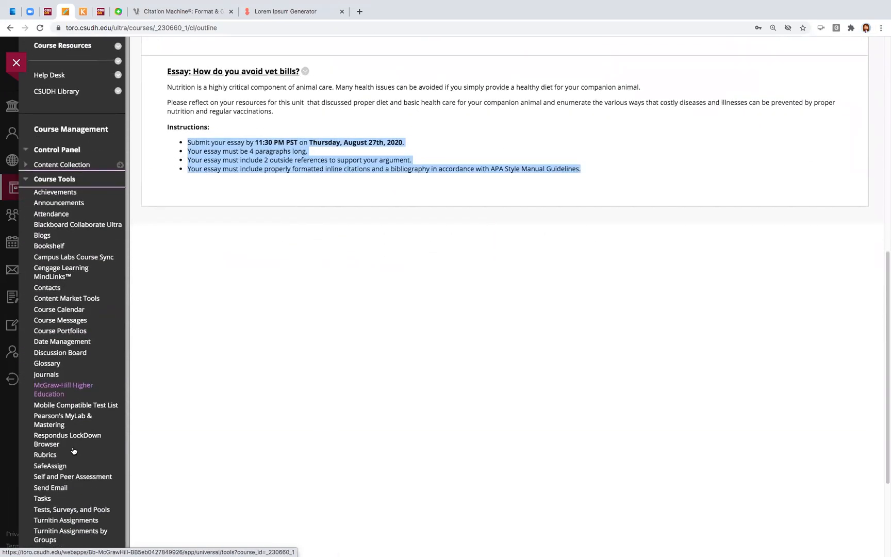
{"action": "scroll", "coordinate": [73, 450], "scroll_direction": "down", "scroll_amount": 1}
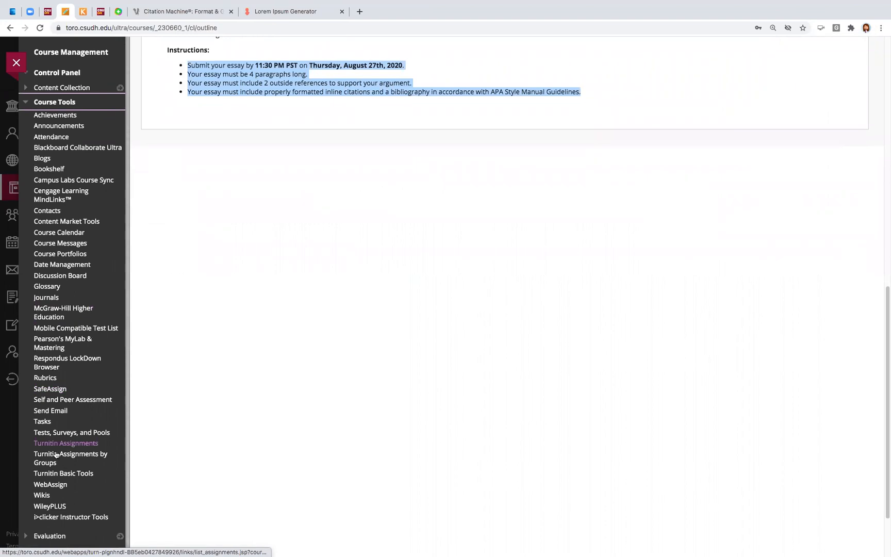
{"action": "left_click", "coordinate": [45, 378]}
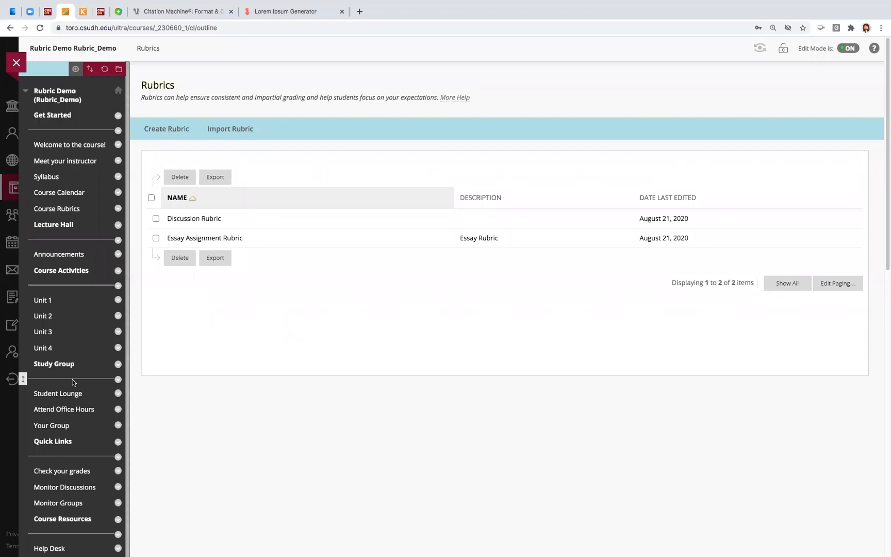
Step: Create a new rubric and name it "Journal Assignment Rubric"
{"action": "left_click", "coordinate": [179, 133]}
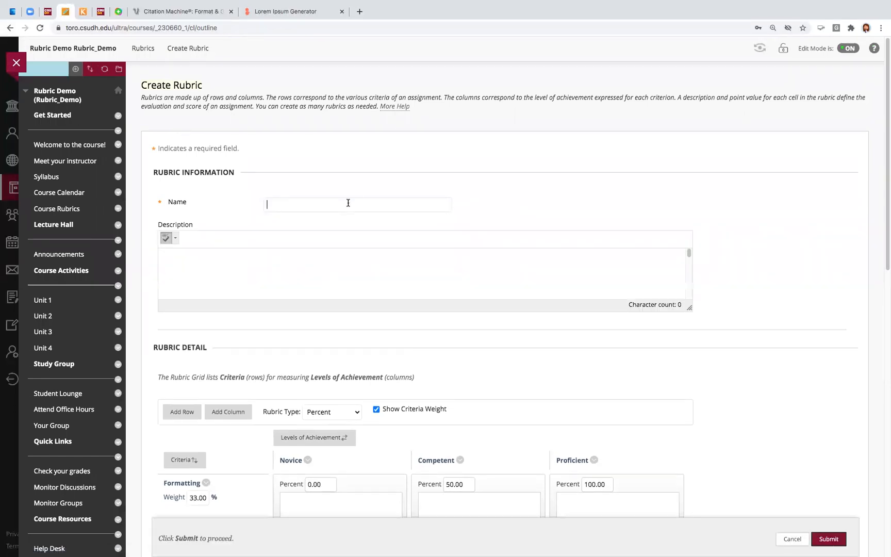
{"action": "type", "text": "J"}
{"action": "type", "text": "ournal "}
{"action": "type", "text": "Assignme"}
{"action": "type", "text": "mnt"}
{"action": "key", "text": "BackSpace"}
{"action": "key", "text": "BackSpace"}
{"action": "key", "text": "BackSpace"}
{"action": "key", "text": "BackSpace"}
{"action": "type", "text": "nt Rubric"}
Step: Check the available rubric types in the rubric detail section and keep Percent
{"action": "left_click", "coordinate": [268, 272]}
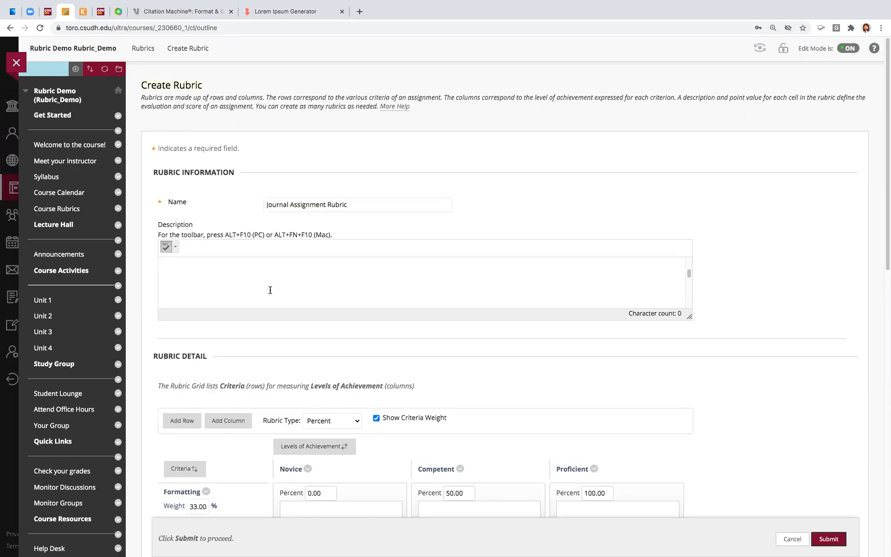
{"action": "scroll", "coordinate": [758, 276], "scroll_direction": "down", "scroll_amount": 3}
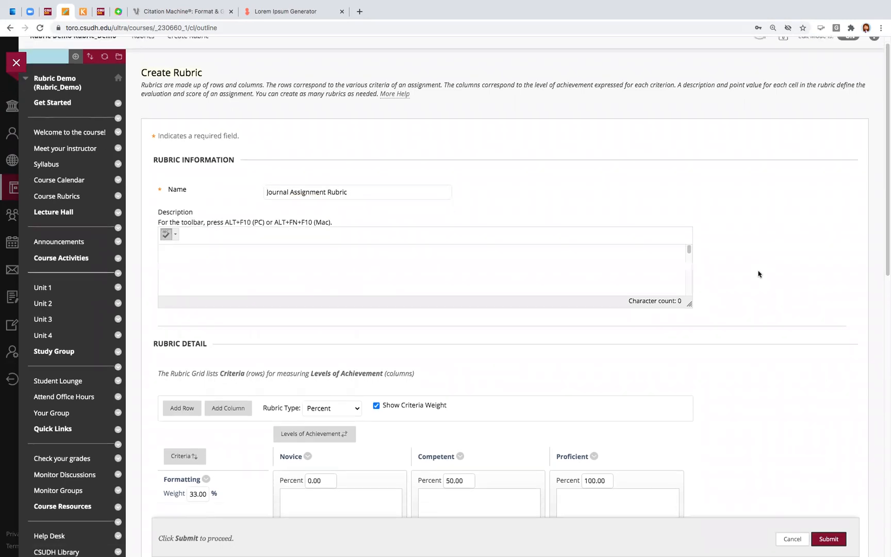
{"action": "scroll", "coordinate": [758, 287], "scroll_direction": "down", "scroll_amount": 4}
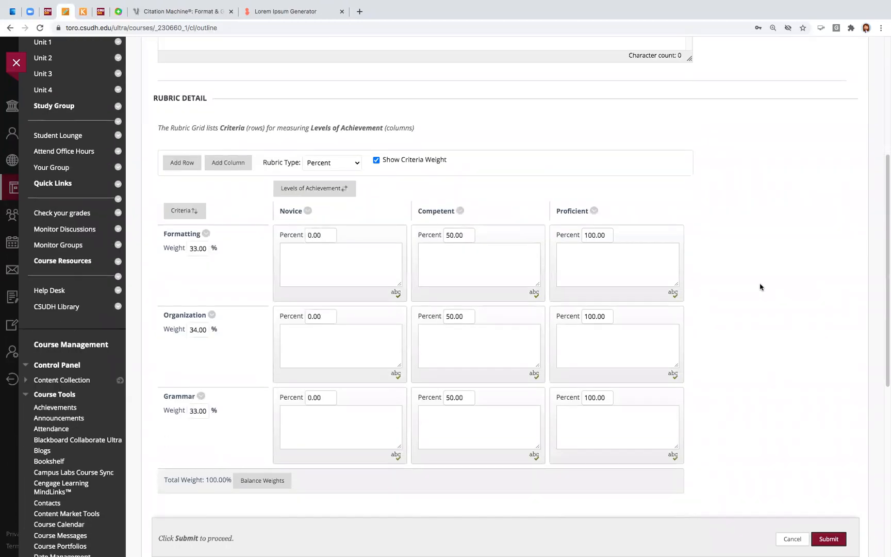
{"action": "scroll", "coordinate": [761, 287], "scroll_direction": "down", "scroll_amount": 1}
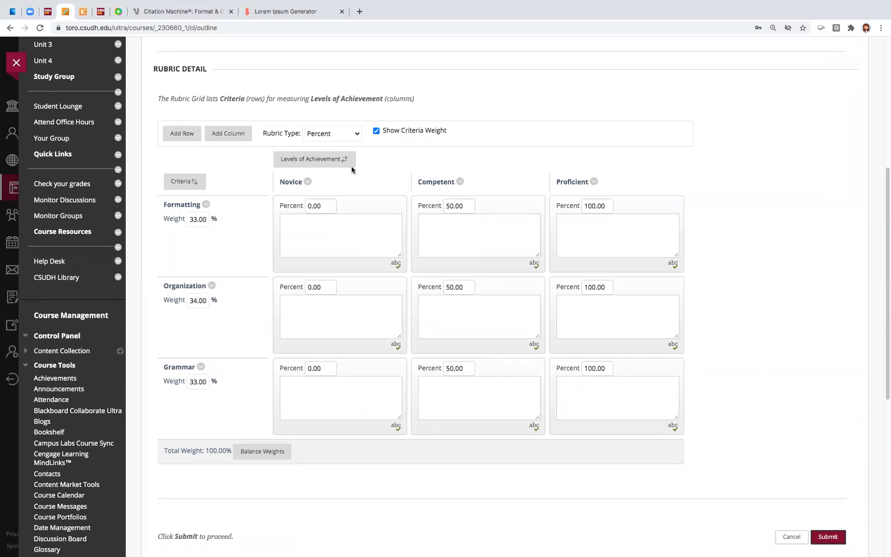
{"action": "left_click", "coordinate": [357, 135]}
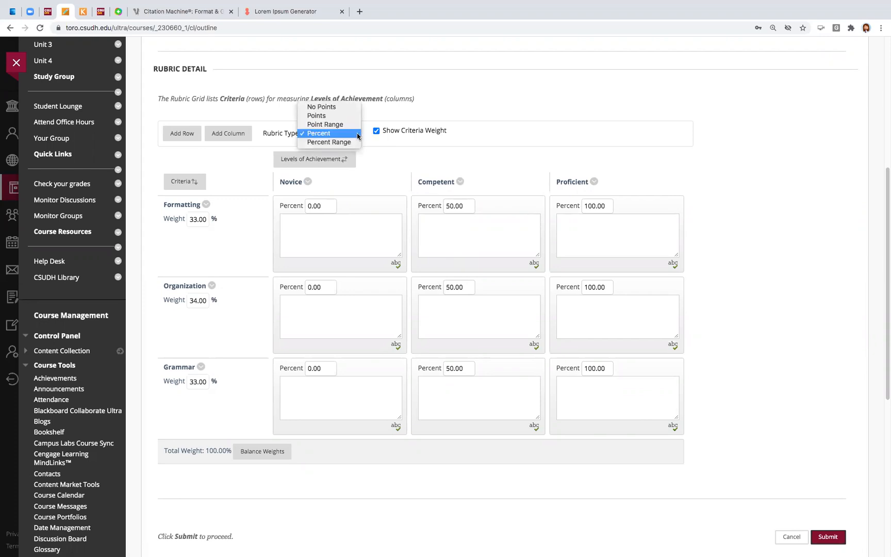
{"action": "left_click", "coordinate": [358, 134]}
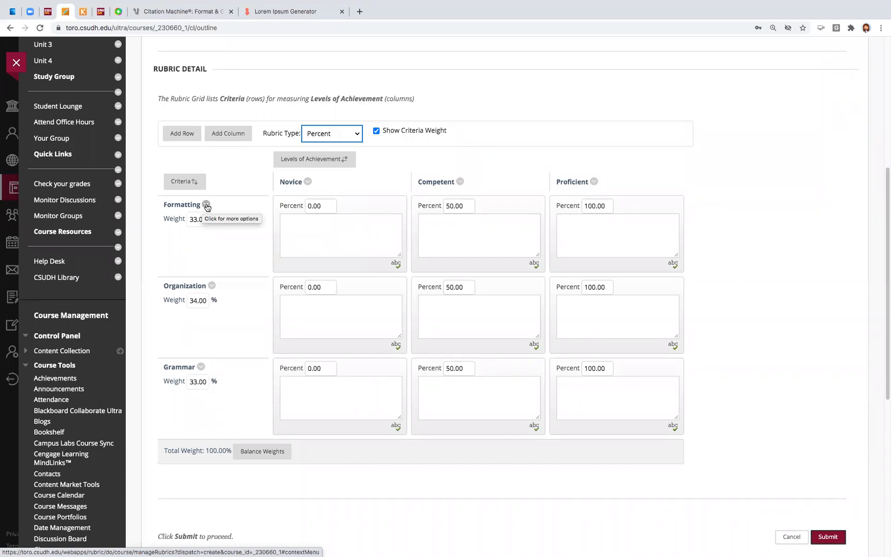
Step: Rename the Formatting criterion to "Was the response thoughtful?" and save the name
{"action": "left_click", "coordinate": [207, 205]}
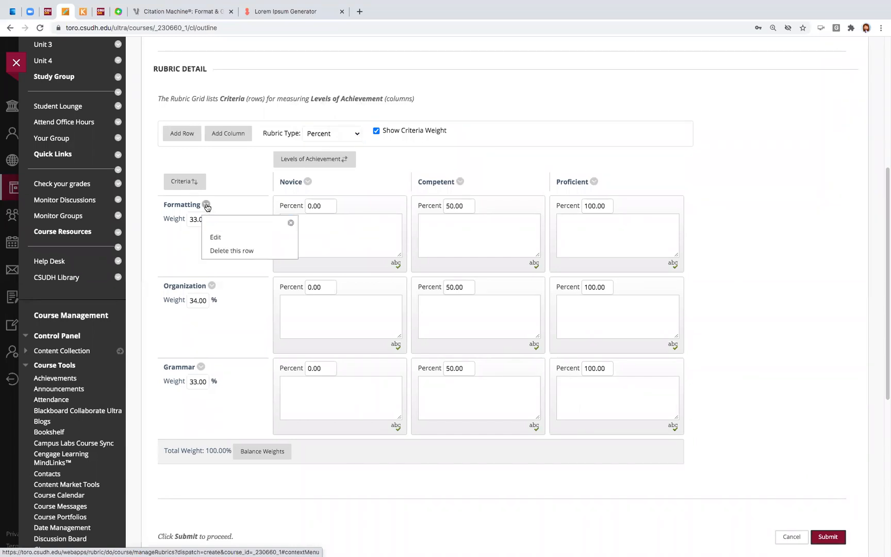
{"action": "left_click", "coordinate": [217, 239]}
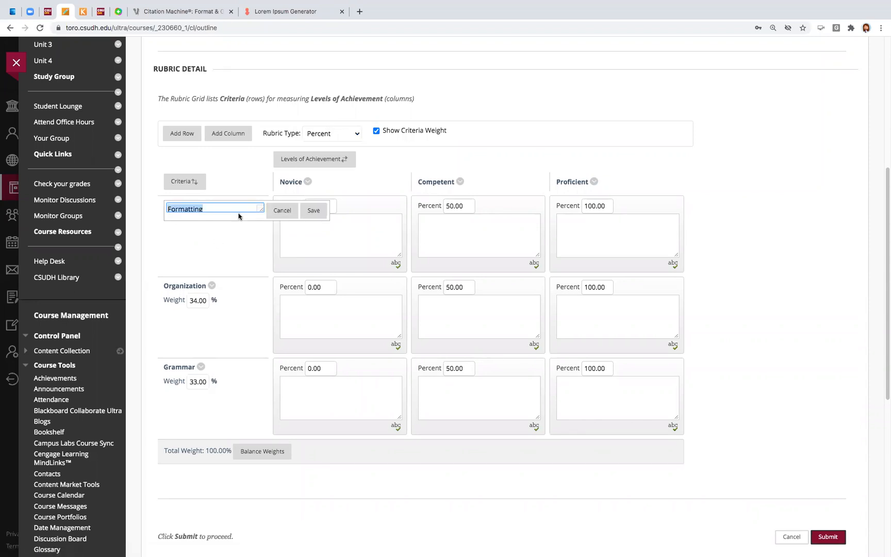
{"action": "type", "text": "Is the"}
{"action": "key", "text": "BackSpace"}
{"action": "key", "text": "BackSpace"}
{"action": "key", "text": "BackSpace"}
{"action": "key", "text": "BackSpace"}
{"action": "key", "text": "BackSpace"}
{"action": "key", "text": "BackSpace"}
{"action": "key", "text": "BackSpace"}
{"action": "type", "text": "Was the response thou"}
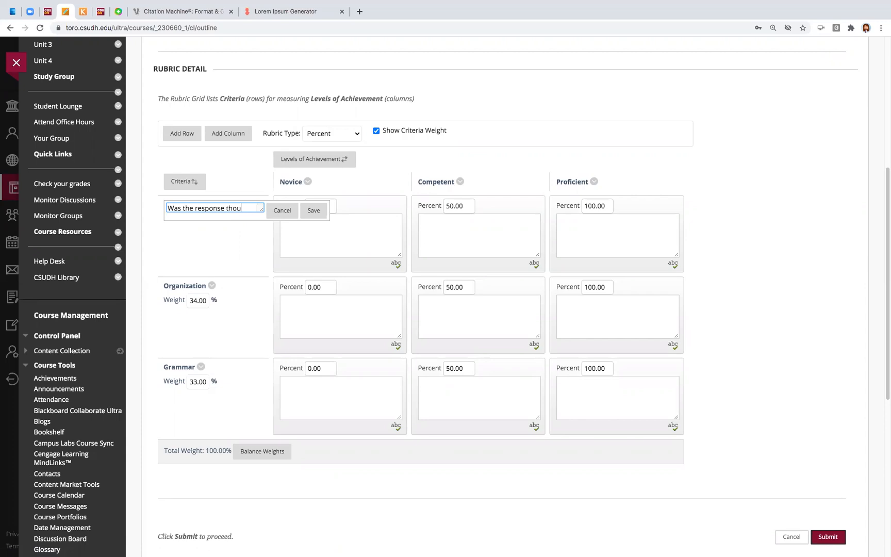
{"action": "type", "text": "ghtful?"}
{"action": "left_click", "coordinate": [313, 210]}
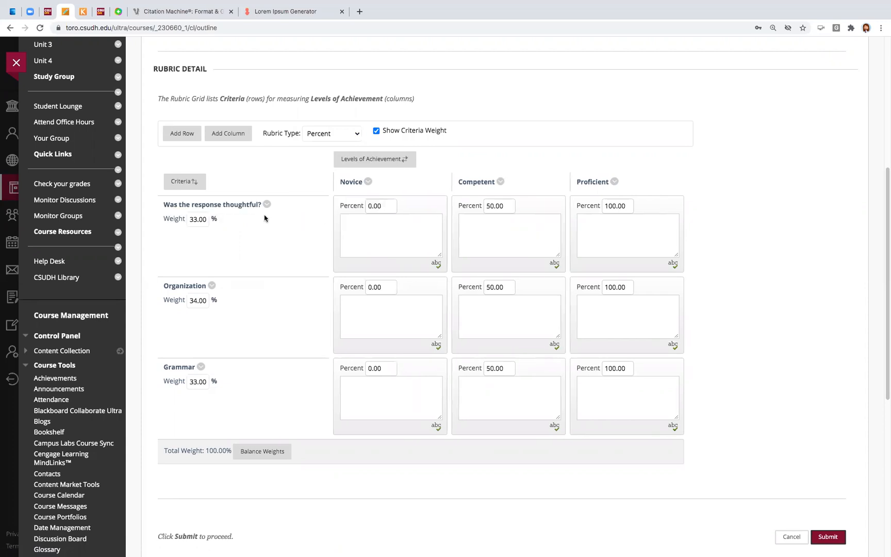
Step: Rename the Organization criterion to "Met the minimum length?" and save the name
{"action": "left_click", "coordinate": [212, 287]}
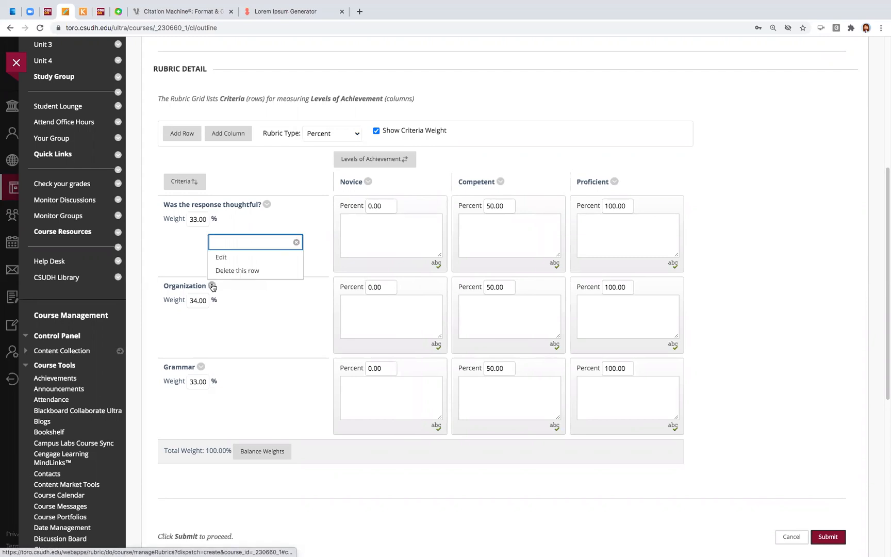
{"action": "left_click", "coordinate": [220, 258]}
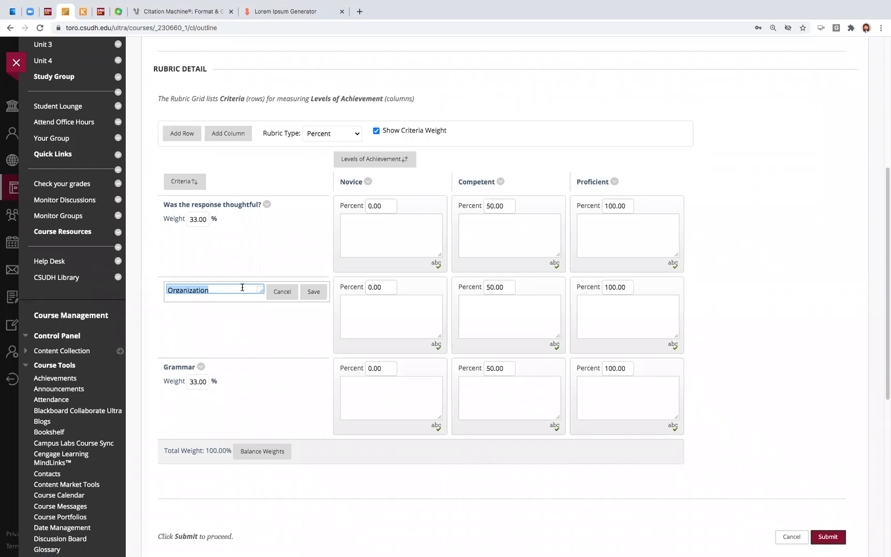
{"action": "type", "text": "Met the minimum length?"}
{"action": "left_click", "coordinate": [321, 293]}
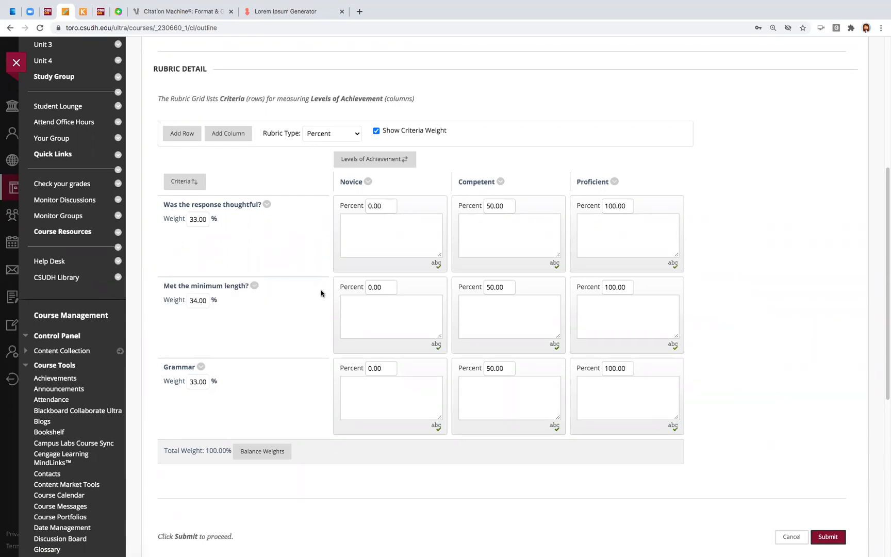
Step: Rename the Grammar criterion to "Reflected proper grammer?" and save the name
{"action": "left_click", "coordinate": [201, 367]}
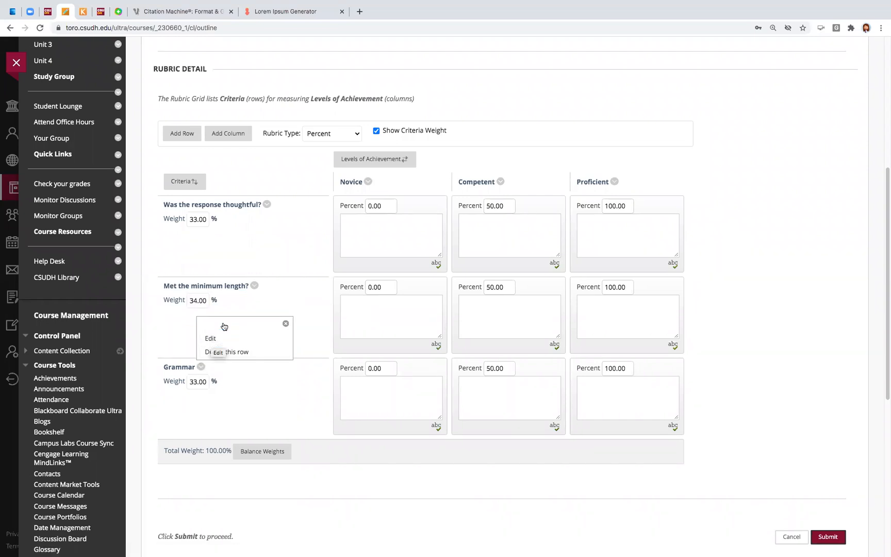
{"action": "left_click", "coordinate": [210, 340]}
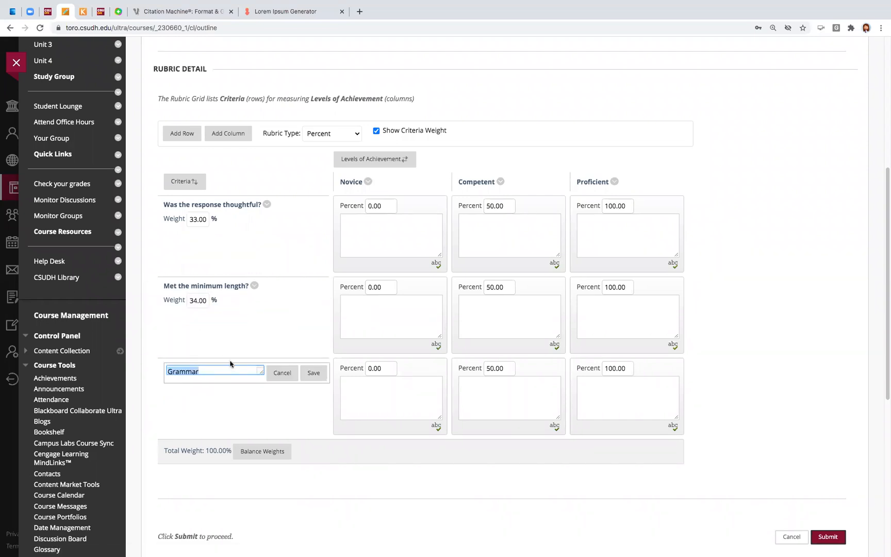
{"action": "type", "text": "Reflected proper grammer?"}
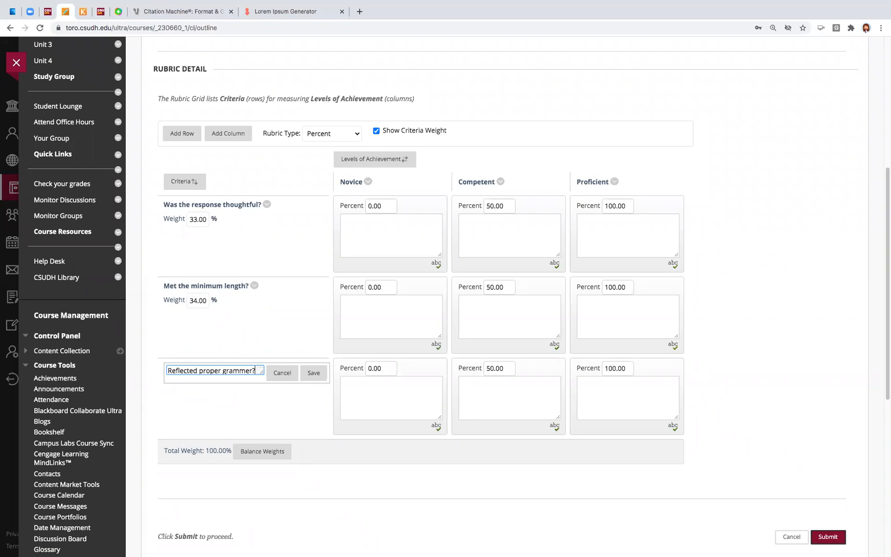
{"action": "left_click", "coordinate": [314, 372]}
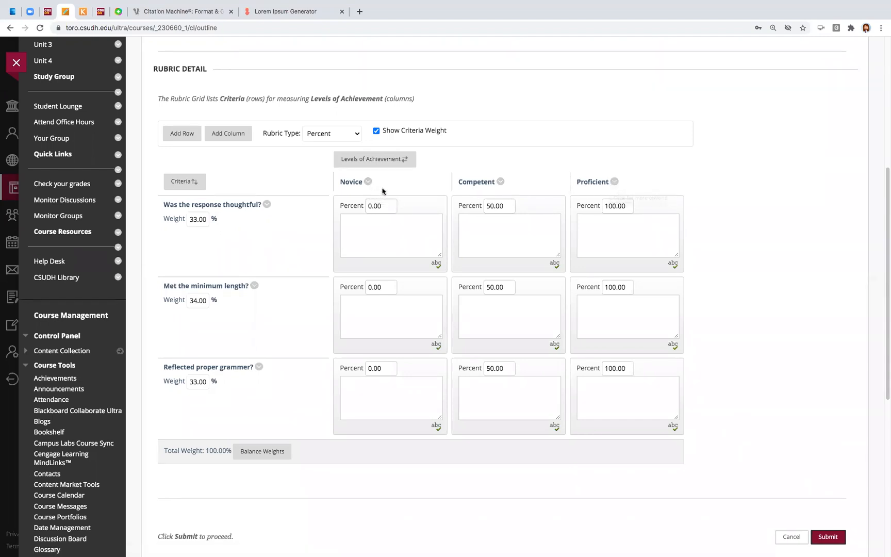
Step: Delete the Proficient column and rename the Novice achievement level to "Yes"
{"action": "left_click", "coordinate": [615, 183]}
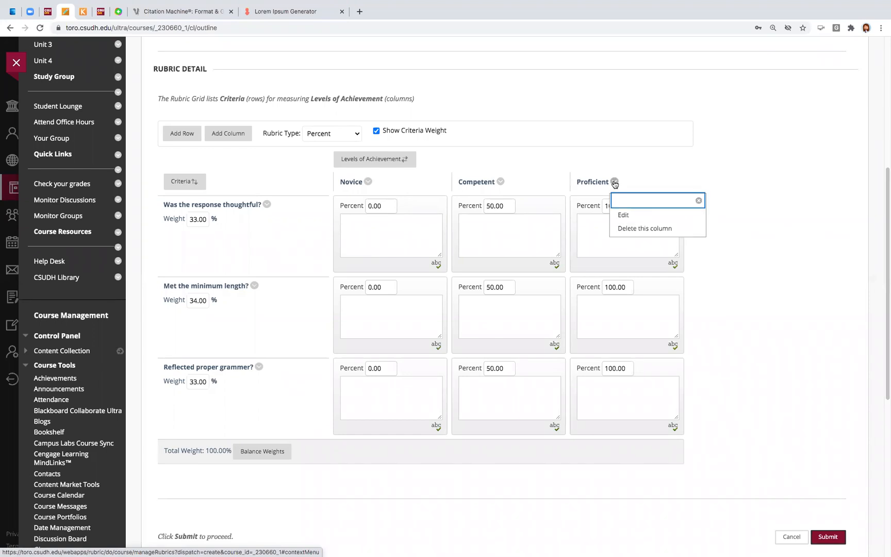
{"action": "left_click", "coordinate": [624, 230]}
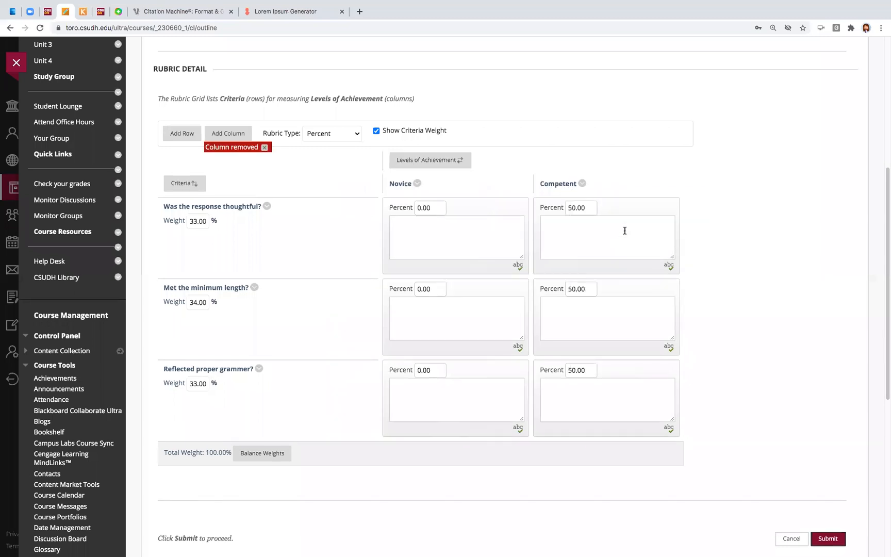
{"action": "left_click", "coordinate": [416, 184]}
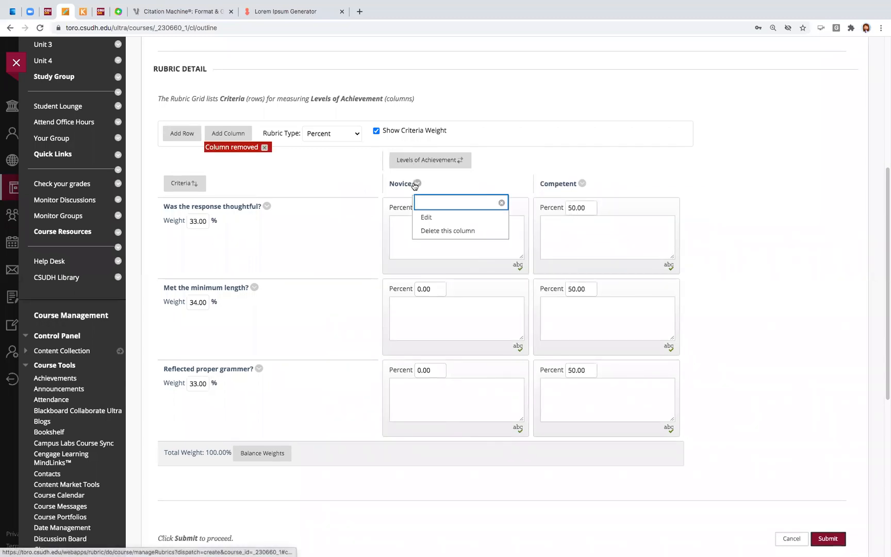
{"action": "left_click", "coordinate": [425, 218]}
{"action": "type", "text": "Yed"}
{"action": "key", "text": "BackSpace"}
{"action": "type", "text": "s"}
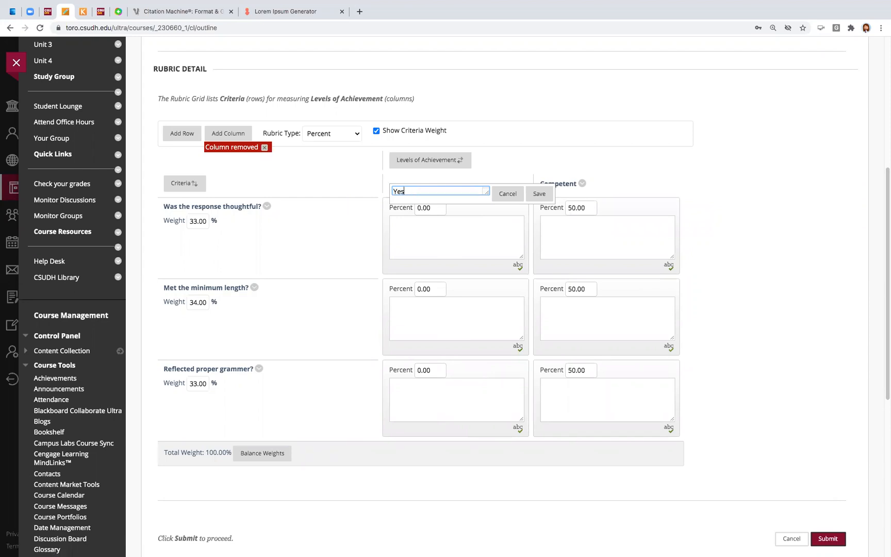
{"action": "left_click", "coordinate": [539, 193]}
Step: Rename the Competent achievement level to "No" and save the name
{"action": "left_click", "coordinate": [582, 187]}
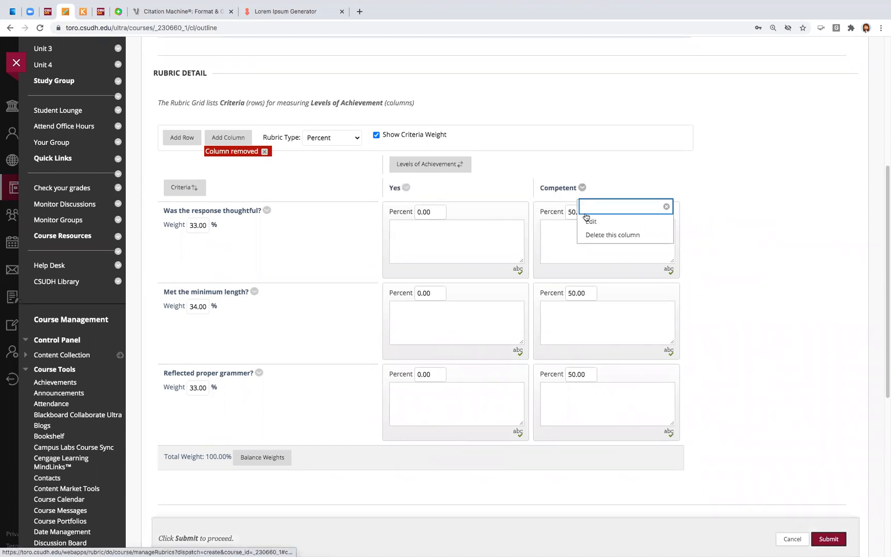
{"action": "left_click", "coordinate": [582, 188]}
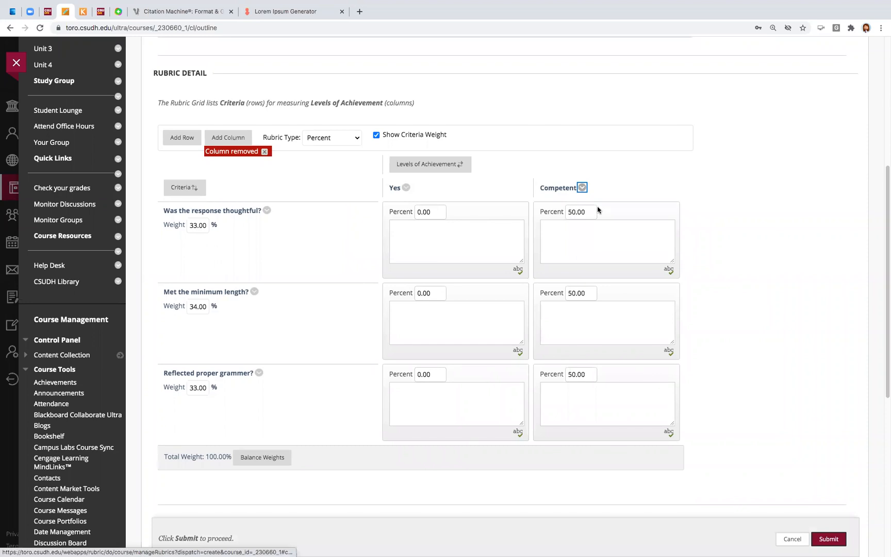
{"action": "left_click", "coordinate": [583, 189]}
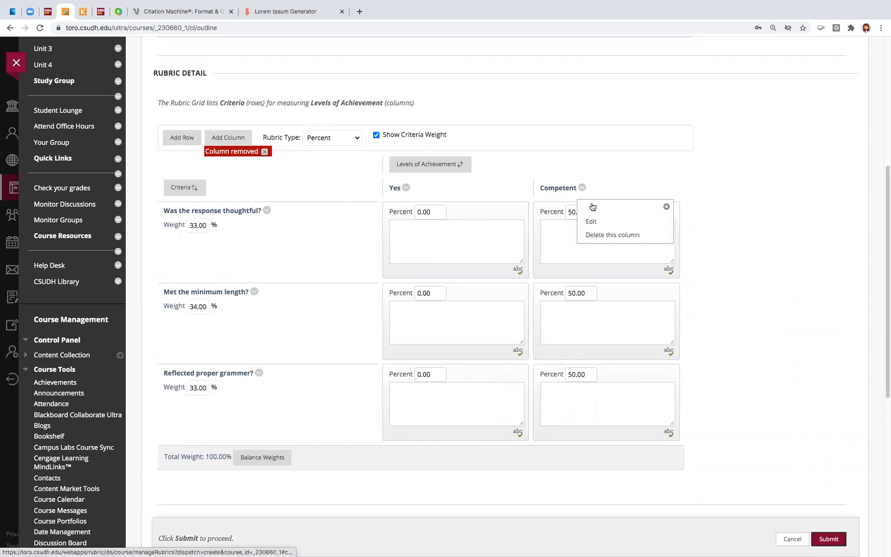
{"action": "left_click", "coordinate": [593, 207]}
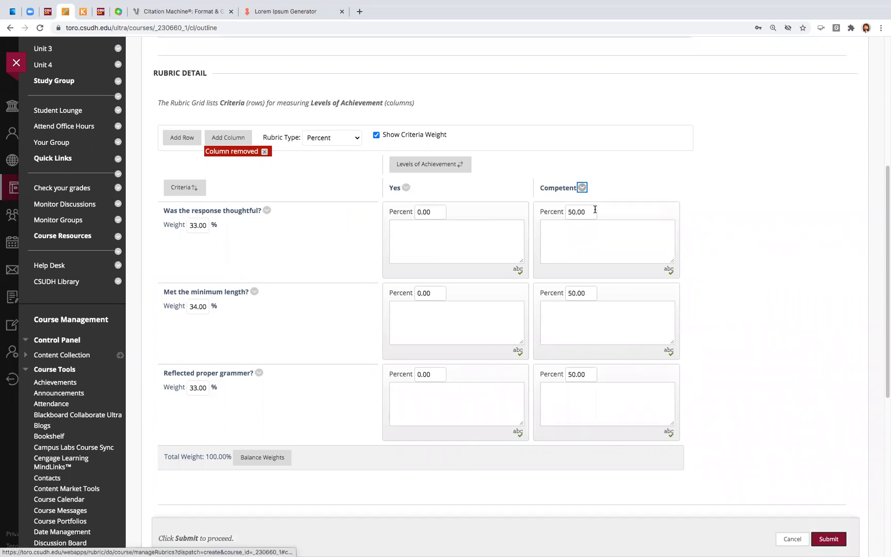
{"action": "left_click", "coordinate": [582, 187]}
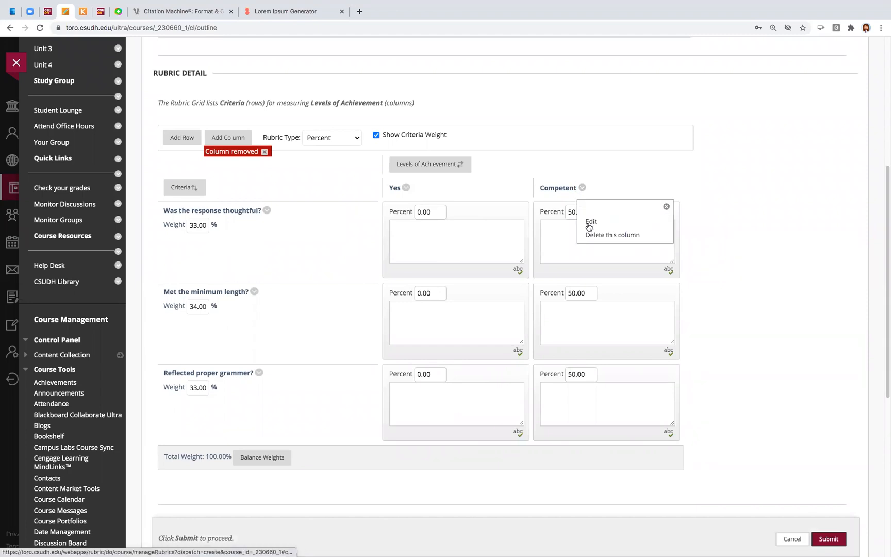
{"action": "left_click", "coordinate": [587, 223]}
{"action": "type", "text": "No"}
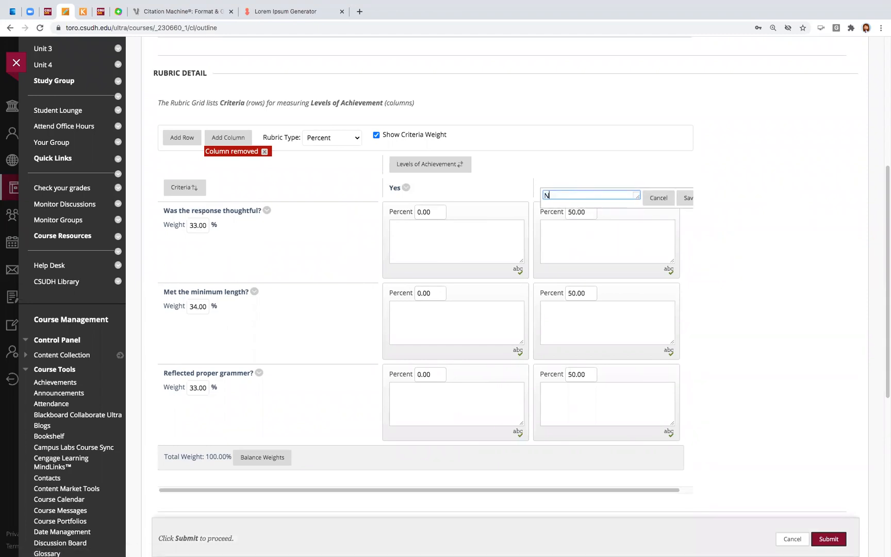
{"action": "left_click", "coordinate": [685, 204]}
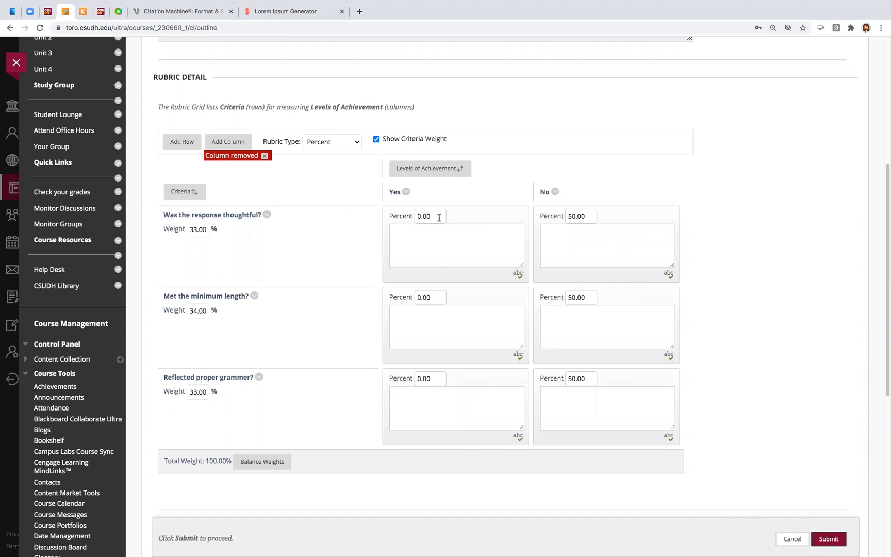
Step: Set the "Was the response thoughtful?" percentages to 100.00 for Yes and 0.00 for No
{"action": "left_click_drag", "start_coordinate": [438, 219], "coordinate": [391, 220]}
{"action": "type", "text": "100"}
{"action": "key", "text": "Tab"}
{"action": "left_click_drag", "start_coordinate": [590, 215], "coordinate": [546, 216]}
{"action": "type", "text": "0"}
{"action": "key", "text": "Tab"}
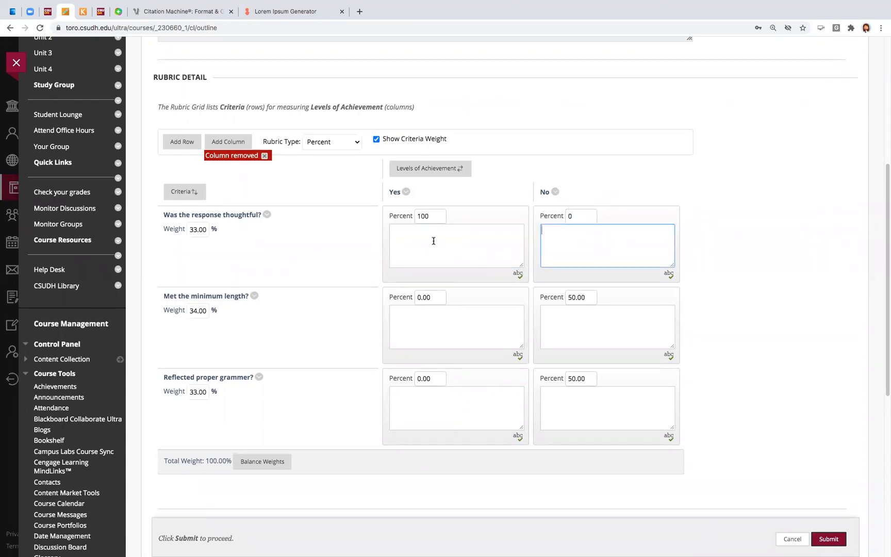
{"action": "left_click", "coordinate": [431, 217]}
{"action": "type", "text": ".00"}
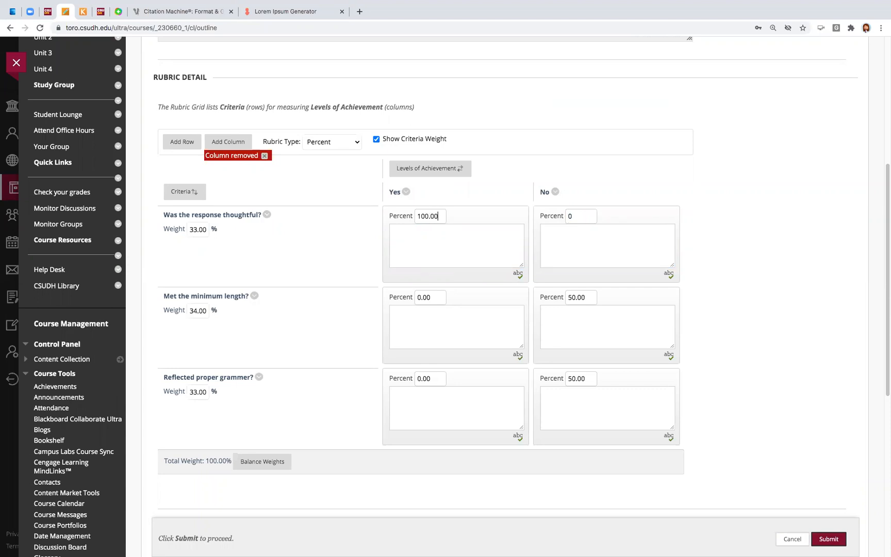
{"action": "left_click", "coordinate": [590, 220]}
{"action": "type", "text": ".00"}
Step: Set the "Met the minimum length?" percentages to 100.00 for Yes and 0.00 for No
{"action": "left_click", "coordinate": [401, 301]}
{"action": "type", "text": "100.00"}
{"action": "key", "text": "Tab"}
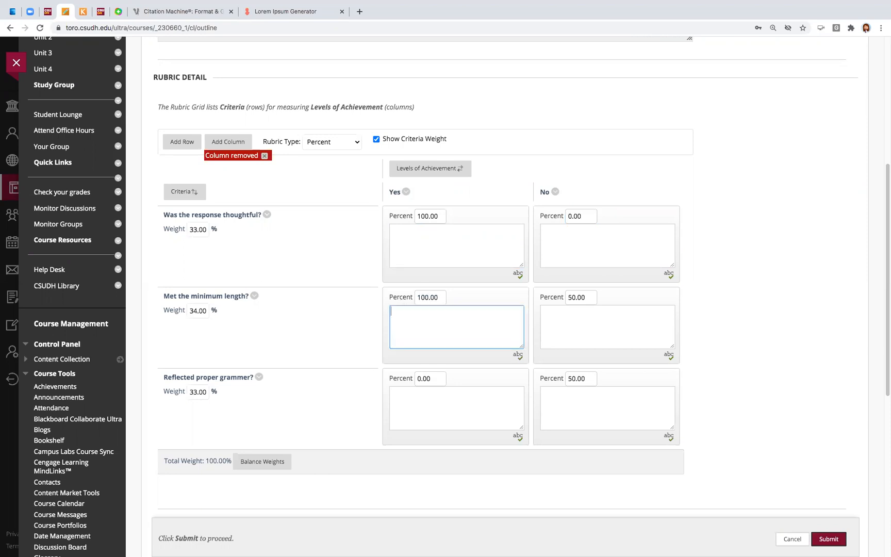
{"action": "left_click", "coordinate": [593, 298]}
{"action": "type", "text": "0.00"}
Step: Set the "Reflected proper grammer?" percentages to 100.00 for Yes and 0.00 for No
{"action": "left_click_drag", "start_coordinate": [433, 378], "coordinate": [404, 381]}
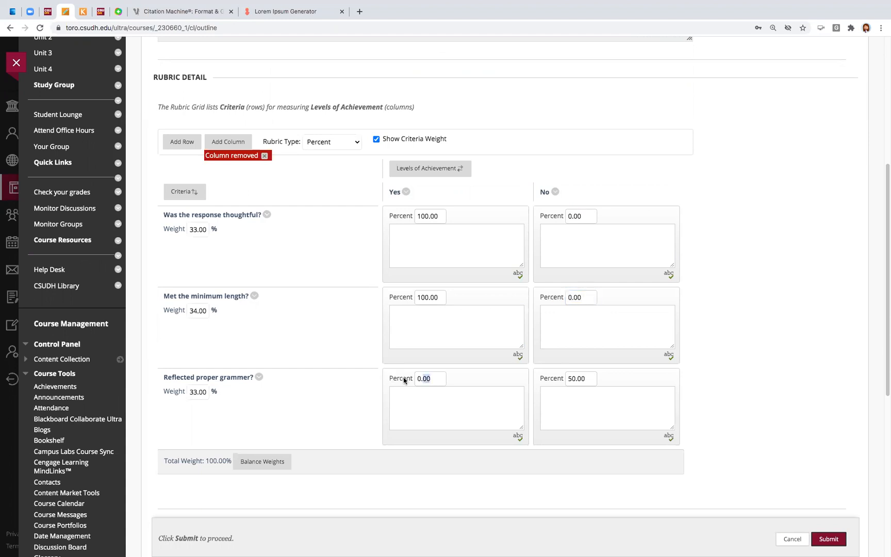
{"action": "type", "text": "100.00"}
{"action": "left_click_drag", "start_coordinate": [586, 378], "coordinate": [543, 382]}
{"action": "type", "text": "0.00"}
{"action": "left_click", "coordinate": [480, 415]}
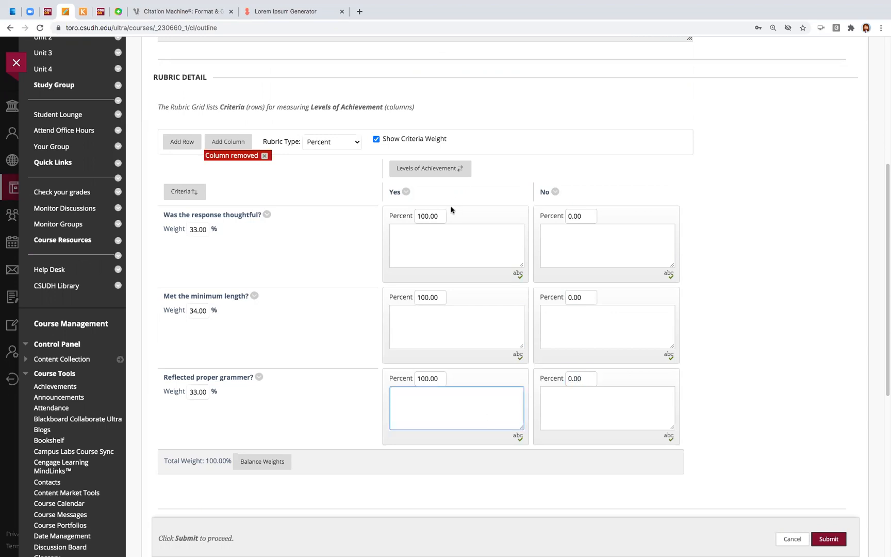
{"action": "left_click", "coordinate": [448, 236]}
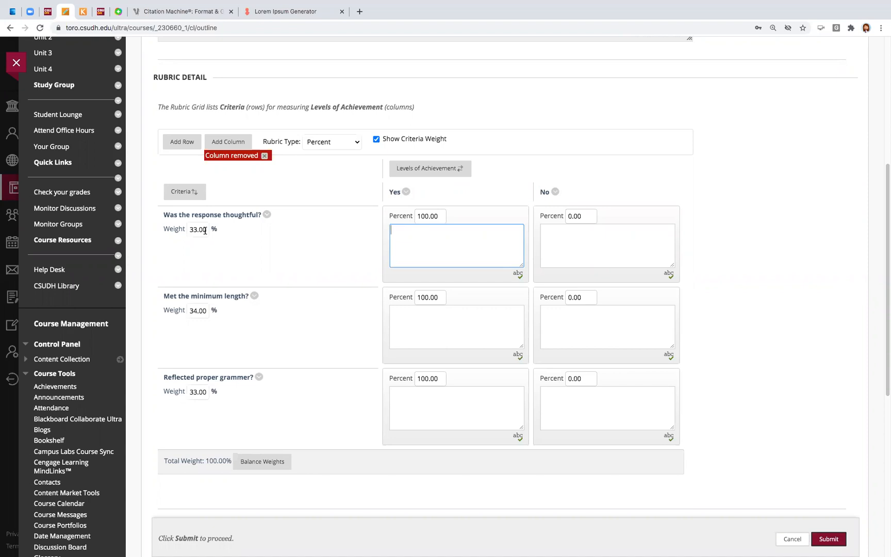
Step: Set the criteria weights to 50.00% for "Was the response thoughtful?" and 35.00% for "Met the minimum length?"
{"action": "left_click_drag", "start_coordinate": [205, 230], "coordinate": [173, 234]}
{"action": "type", "text": "50.00"}
{"action": "left_click", "coordinate": [201, 308]}
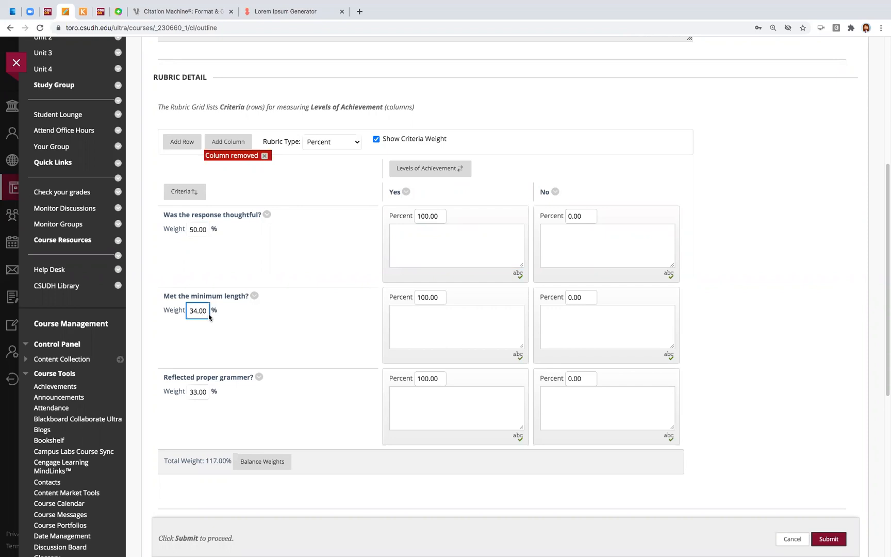
{"action": "left_click_drag", "start_coordinate": [183, 309], "coordinate": [271, 336]}
{"action": "type", "text": "25.00"}
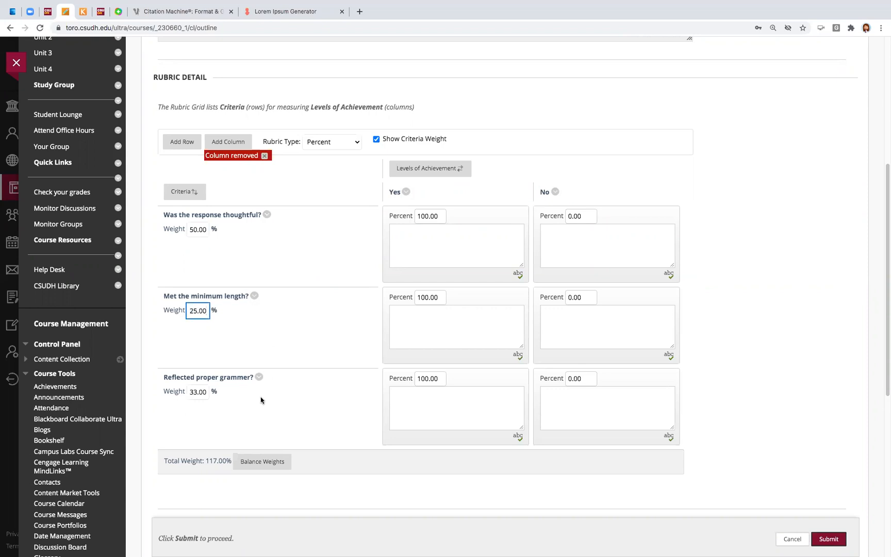
{"action": "left_click", "coordinate": [199, 393]}
{"action": "left_click_drag", "start_coordinate": [207, 311], "coordinate": [179, 311]}
{"action": "type", "text": "35.00"}
Step: Set the "Reflected proper grammer?" weight to 15.00% and check the rubric's total weight
{"action": "left_click_drag", "start_coordinate": [208, 393], "coordinate": [168, 394]}
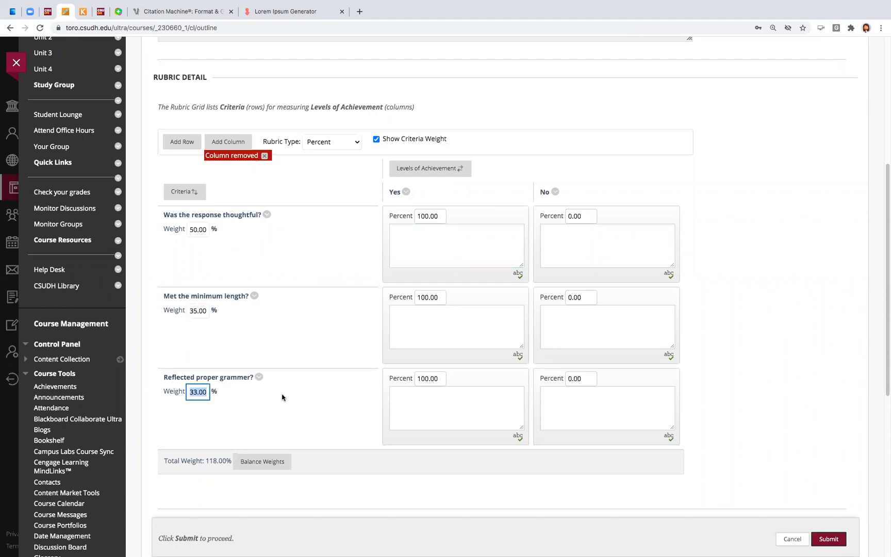
{"action": "type", "text": "150."}
{"action": "key", "text": "BackSpace"}
{"action": "key", "text": "BackSpace"}
{"action": "type", "text": "00"}
{"action": "left_click", "coordinate": [287, 415]}
{"action": "left_click_drag", "start_coordinate": [166, 462], "coordinate": [232, 463]}
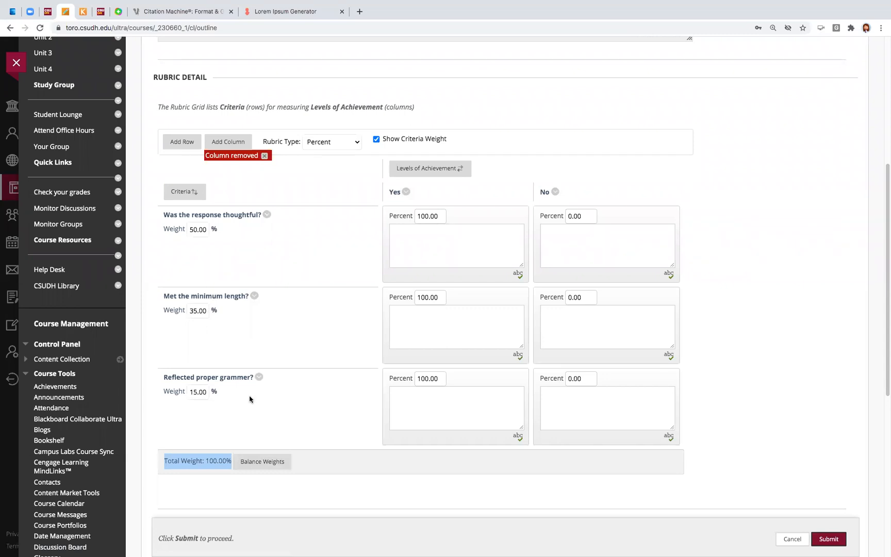
{"action": "left_click", "coordinate": [275, 405]}
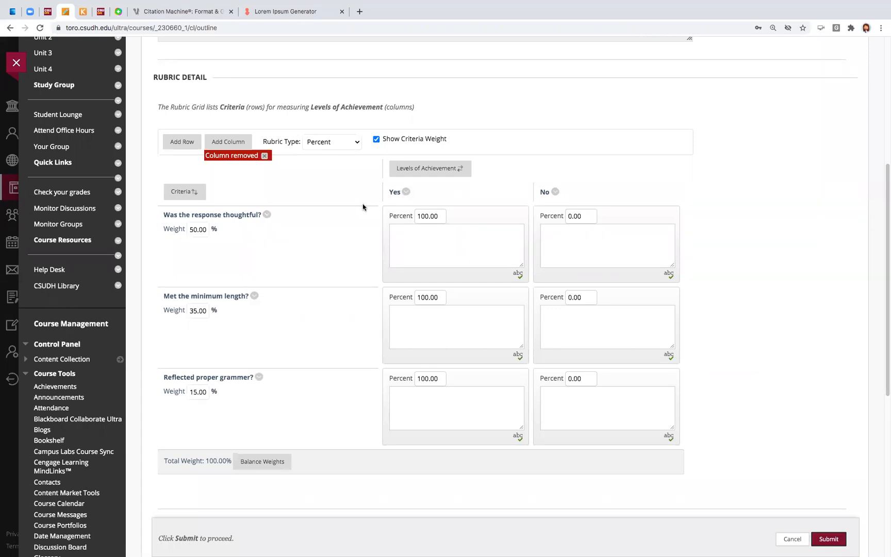
Step: Describe the No level of the thoughtfulness criterion as "The journal entry lacked sufficient reflection and originality of thought."
{"action": "left_click", "coordinate": [434, 242]}
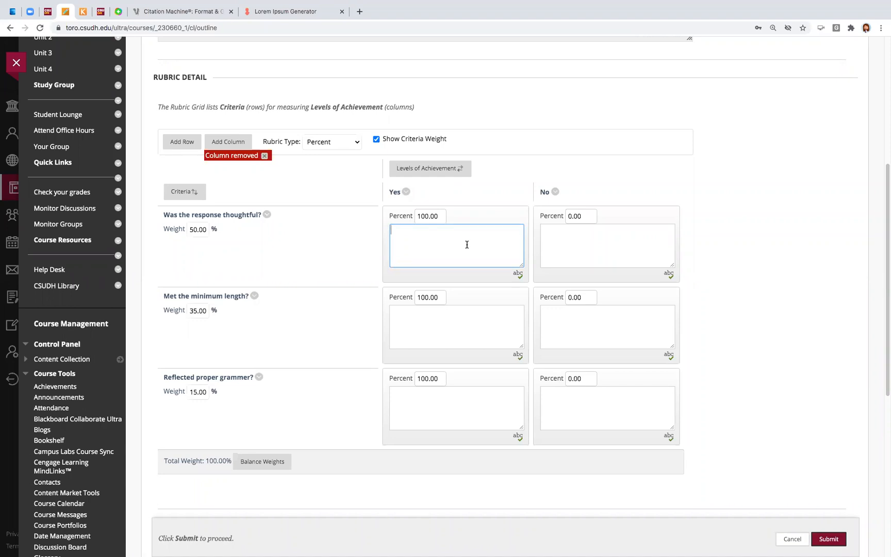
{"action": "type", "text": "The journal entry lacked sufficiant reflection and "}
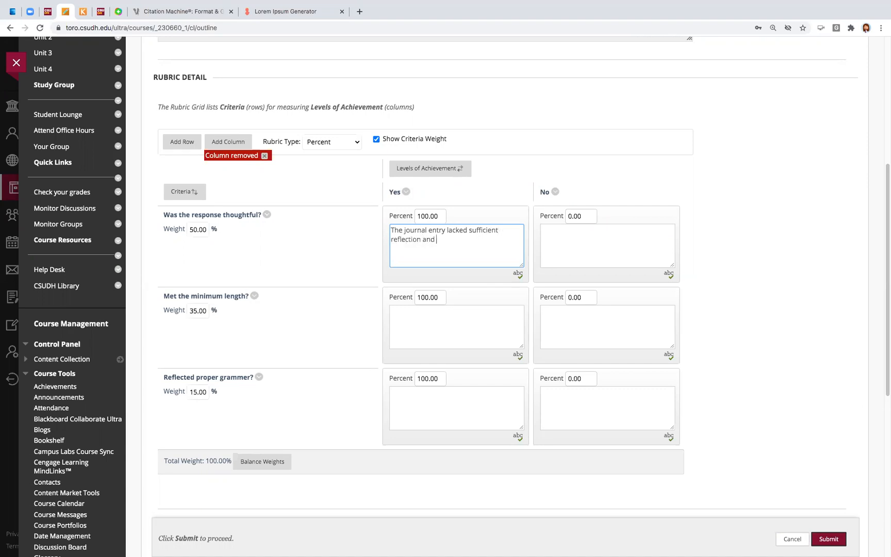
{"action": "type", "text": "originality of thought."}
{"action": "left_click_drag", "start_coordinate": [507, 240], "coordinate": [342, 235]}
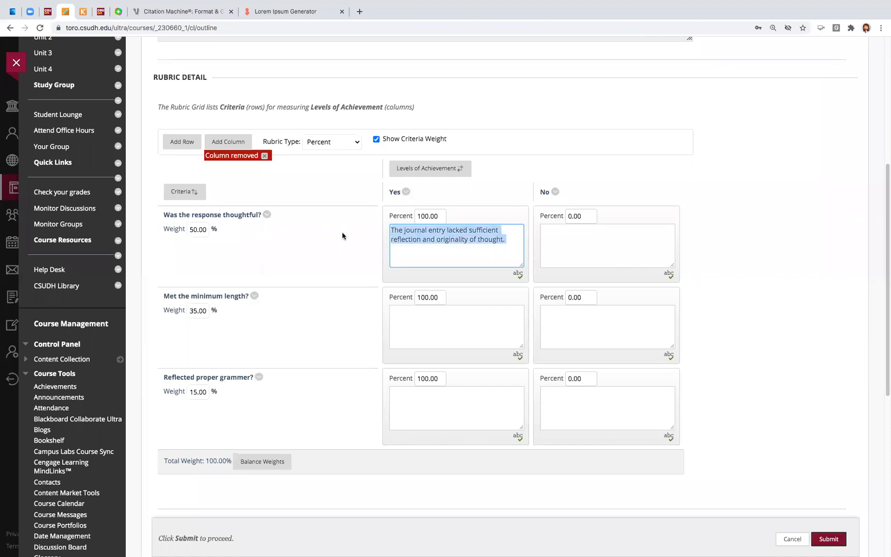
{"action": "key", "text": "ctrl+x"}
{"action": "left_click", "coordinate": [612, 247]}
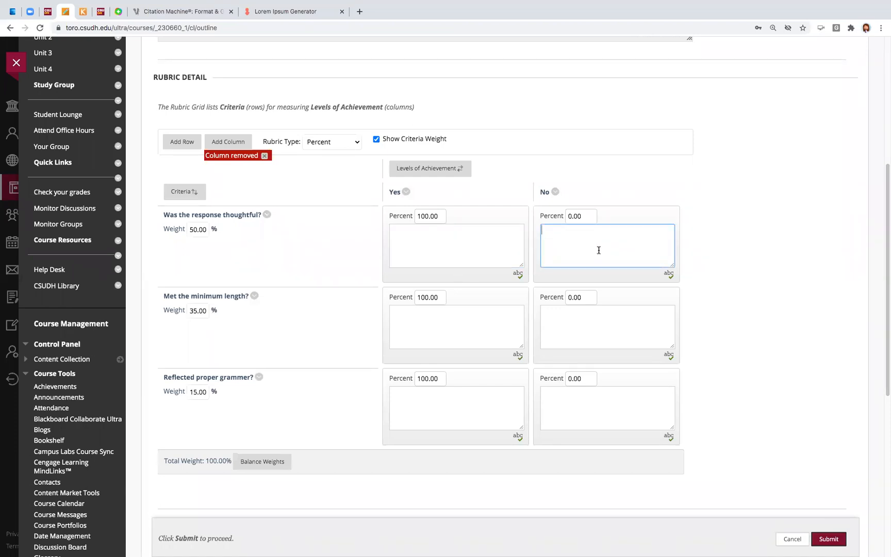
{"action": "key", "text": "ctrl+v"}
Step: Describe the Yes level of the thoughtfulness criterion as "This entry was well thought out and reflective of the topic."
{"action": "left_click", "coordinate": [462, 252]}
{"action": "type", "text": "This entry was well thought"}
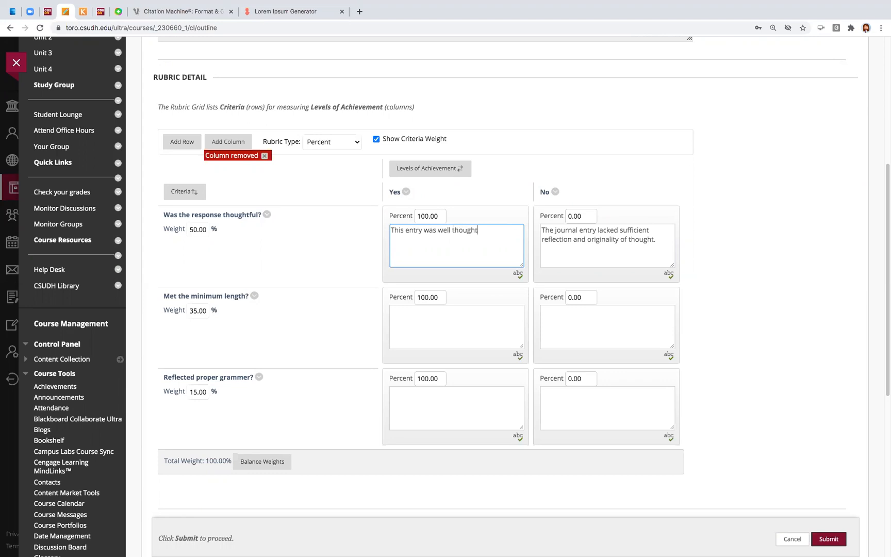
{"action": "type", "text": " out and reflective of the topic."}
Step: Describe the Yes level of the minimum length criterion as "Met minimum required length."
{"action": "left_click", "coordinate": [440, 314]}
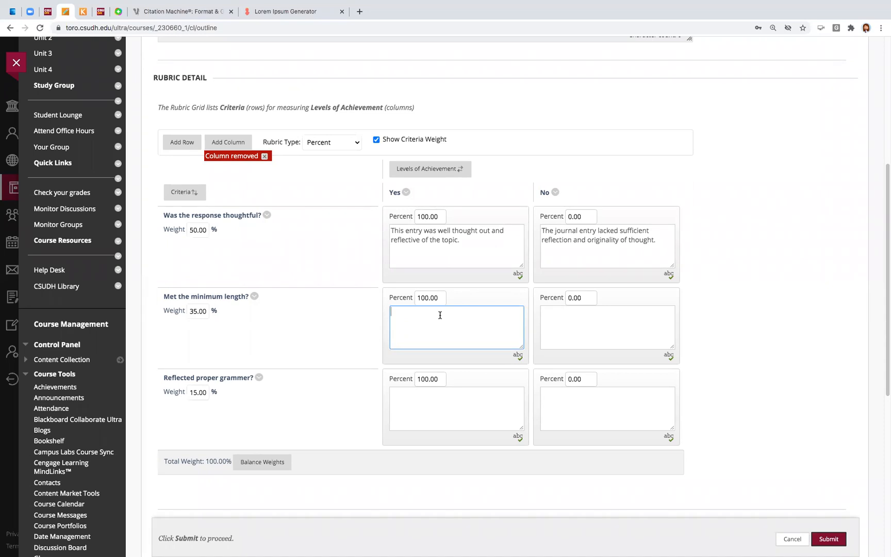
{"action": "type", "text": "Met minimum required length"}
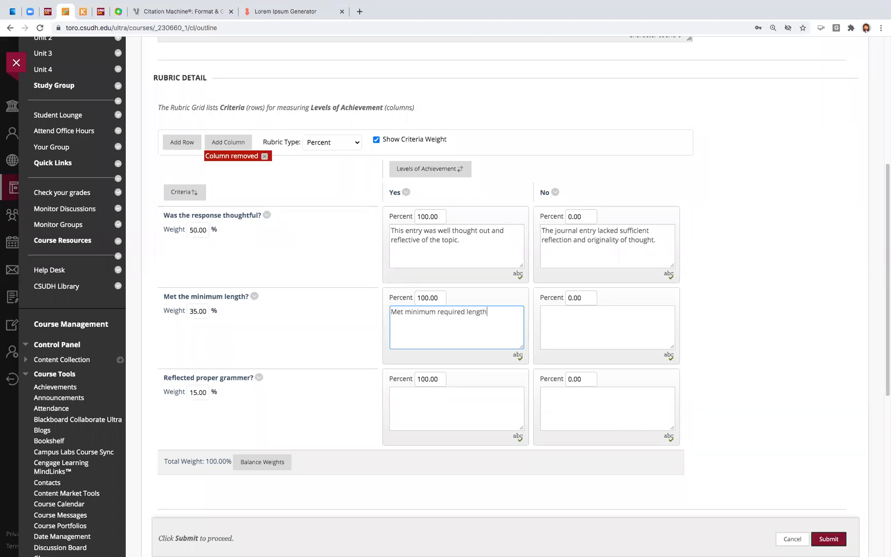
{"action": "type", "text": "."}
Step: Reuse the Yes description of the minimum length criterion for No, reworded as "Did not meet minimum required length."
{"action": "left_click_drag", "start_coordinate": [494, 312], "coordinate": [341, 312]}
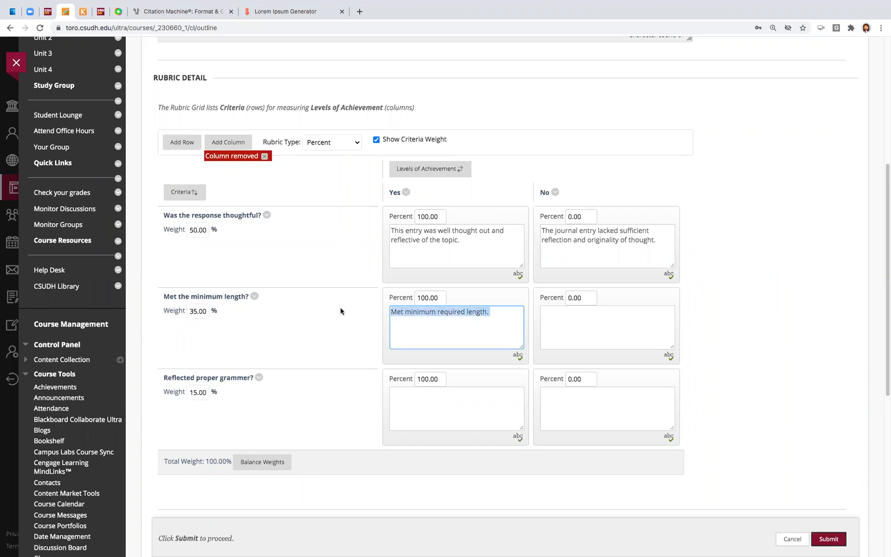
{"action": "left_click", "coordinate": [588, 321]}
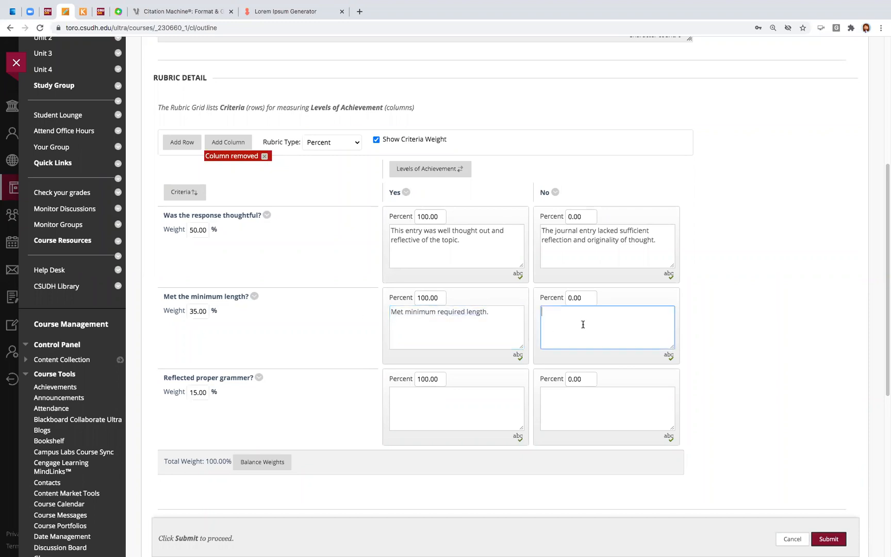
{"action": "key", "text": "ctrl+v"}
{"action": "left_click_drag", "start_coordinate": [555, 312], "coordinate": [536, 312]}
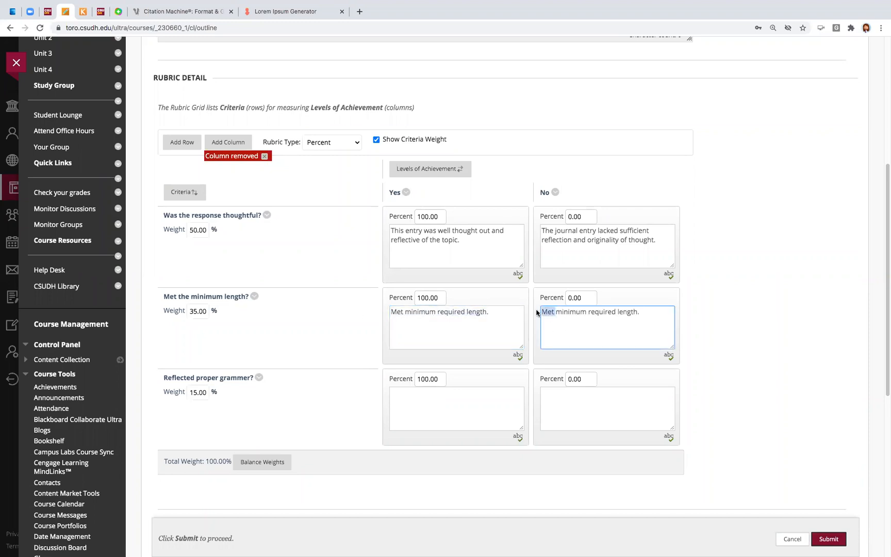
{"action": "type", "text": "Did not meet"}
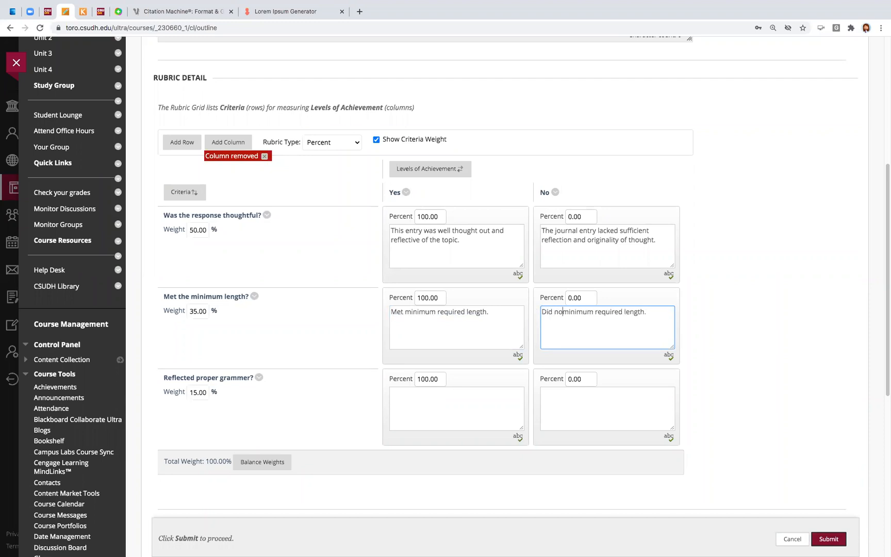
Step: Submit the Journal Assignment Rubric, leaving the grammar criterion's descriptions blank
{"action": "left_click", "coordinate": [436, 401]}
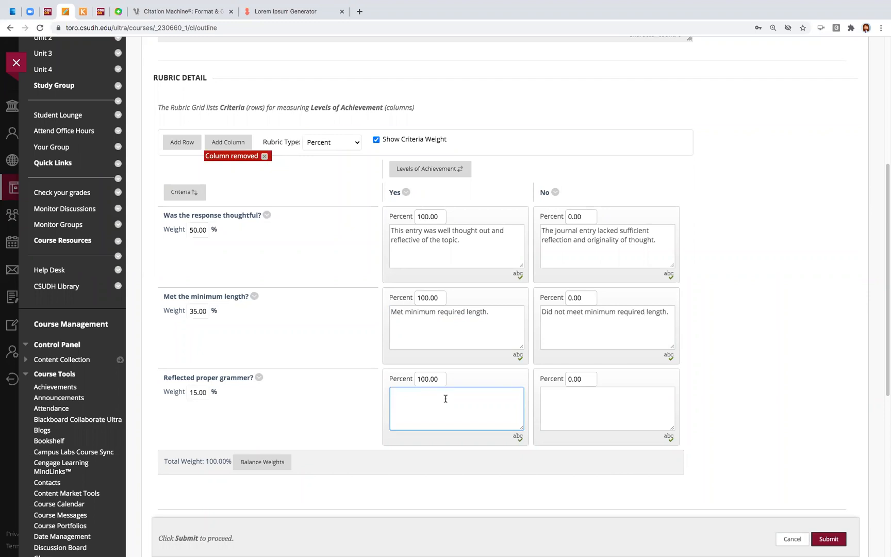
{"action": "scroll", "coordinate": [445, 398], "scroll_direction": "down", "scroll_amount": 3}
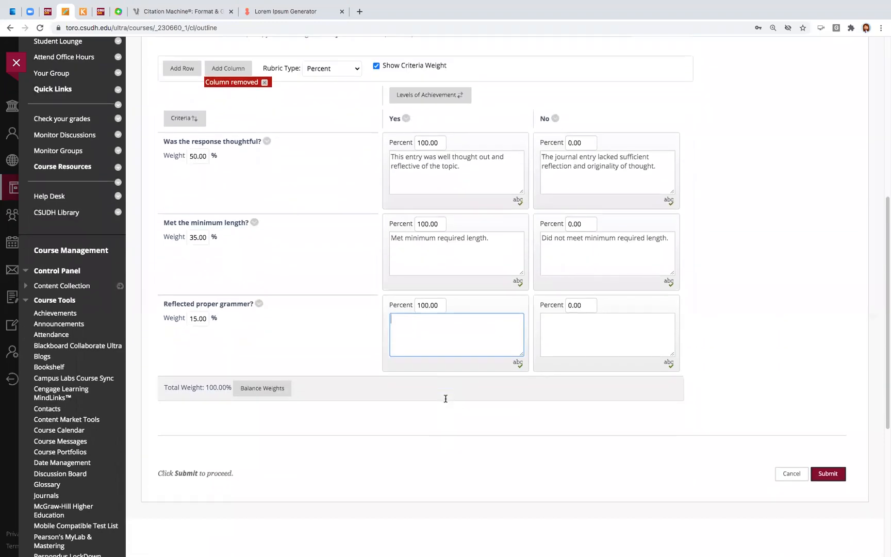
{"action": "left_click", "coordinate": [826, 473]}
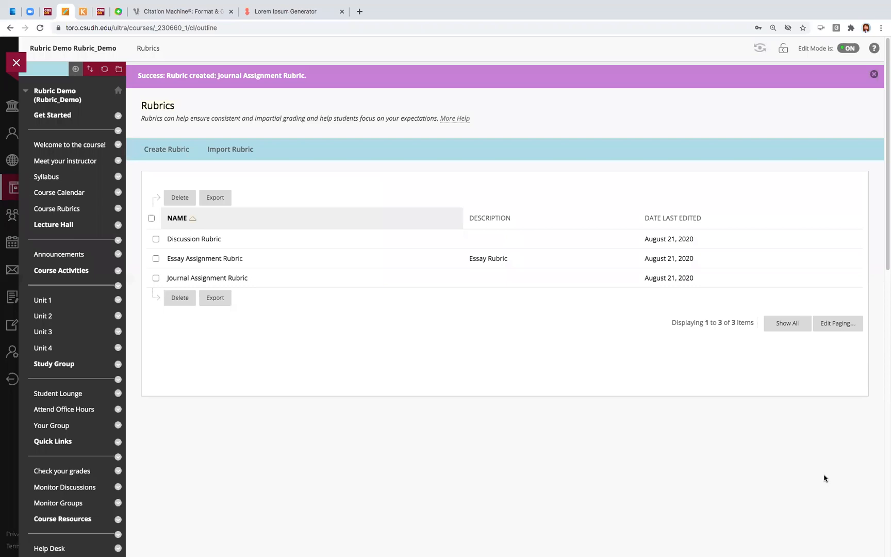
Step: Open Unit 1 and start creating a journal link in its content area
{"action": "left_click", "coordinate": [46, 303]}
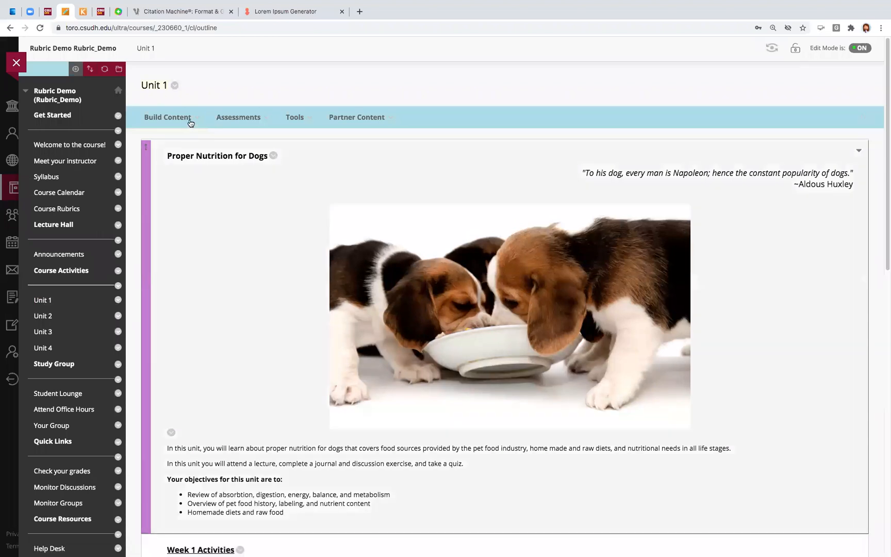
{"action": "left_click", "coordinate": [188, 120]}
{"action": "left_click", "coordinate": [256, 122]}
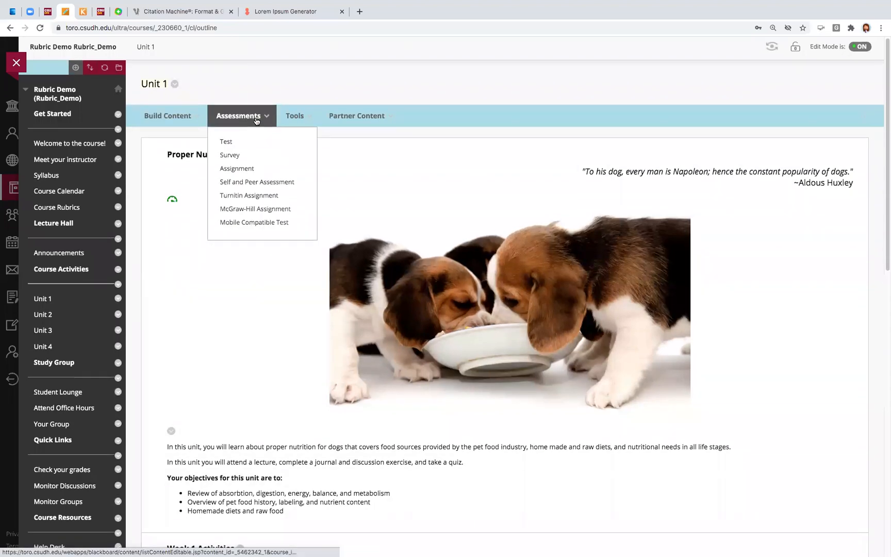
{"action": "left_click", "coordinate": [308, 116]}
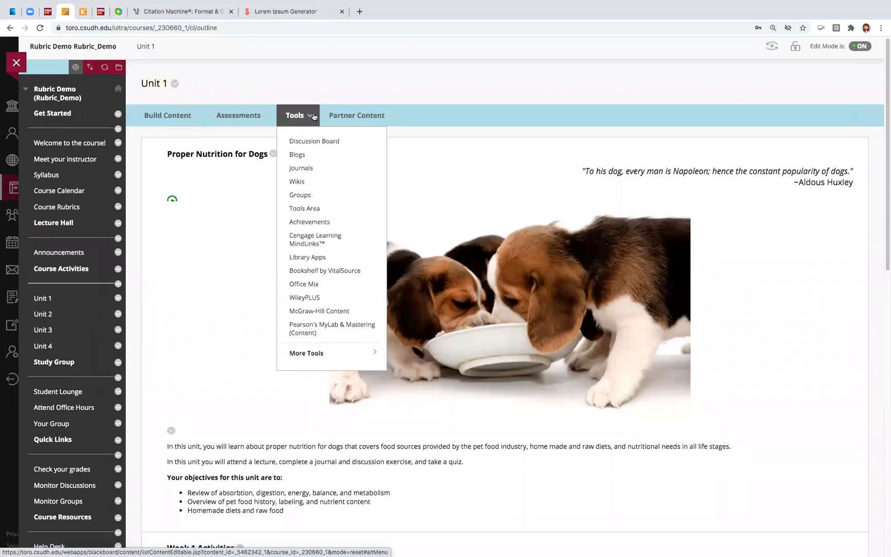
{"action": "left_click", "coordinate": [303, 170]}
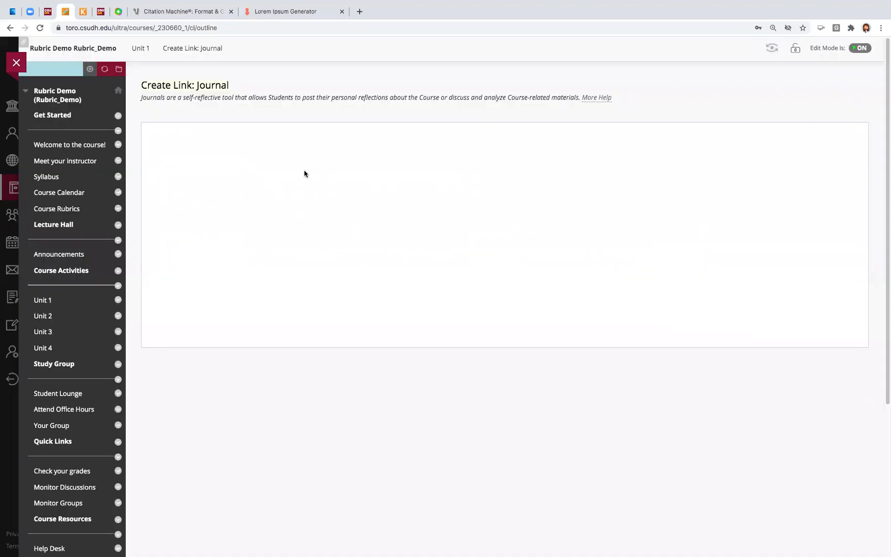
Step: Link Unit 1 to the existing Unit 1 Case Study Journal, submit the link with its default options, and check it on the page
{"action": "left_click", "coordinate": [305, 259]}
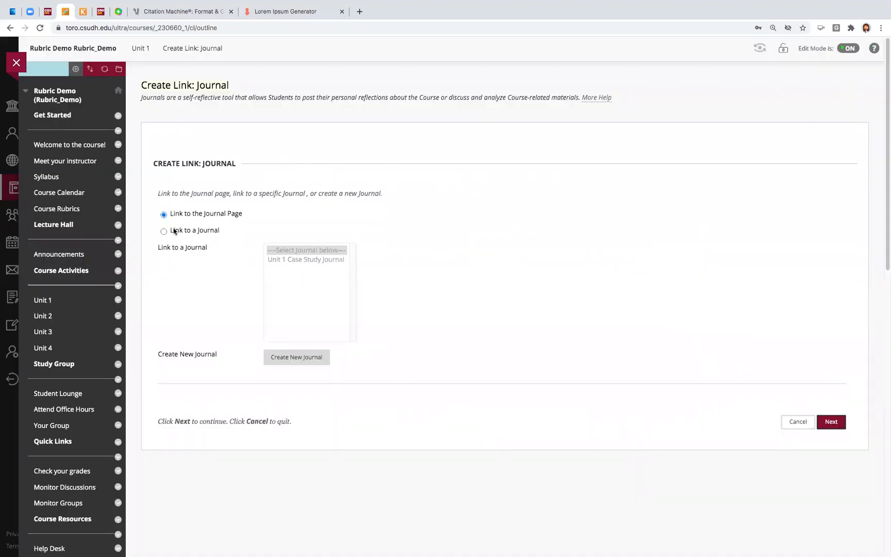
{"action": "left_click", "coordinate": [163, 232]}
{"action": "left_click", "coordinate": [317, 259]}
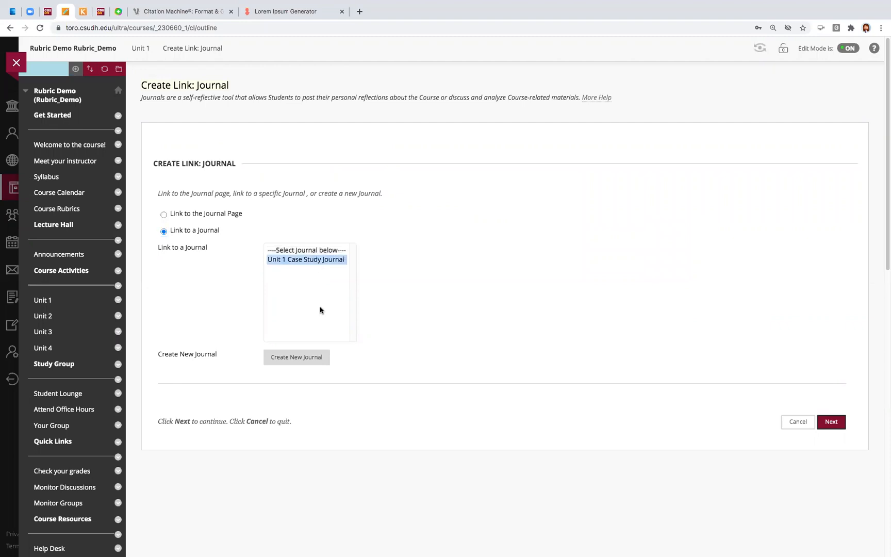
{"action": "left_click", "coordinate": [837, 425]}
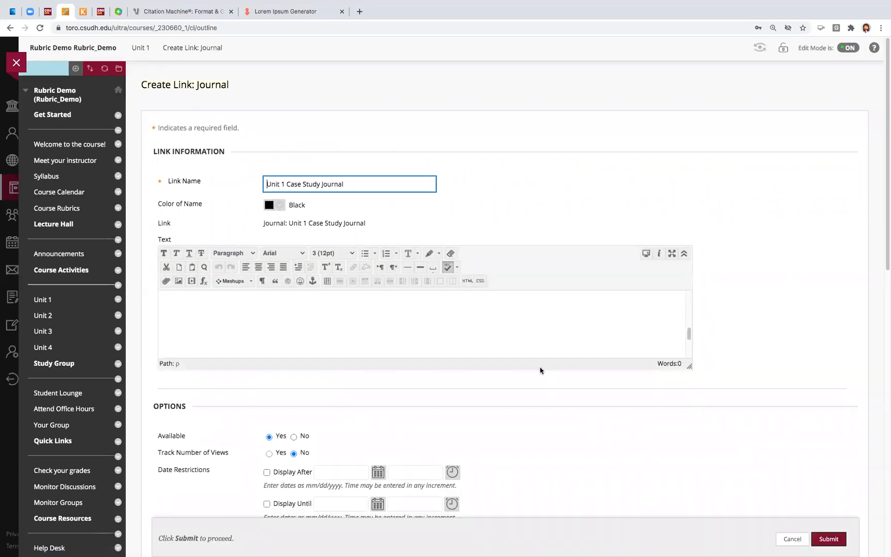
{"action": "scroll", "coordinate": [540, 371], "scroll_direction": "down", "scroll_amount": 5}
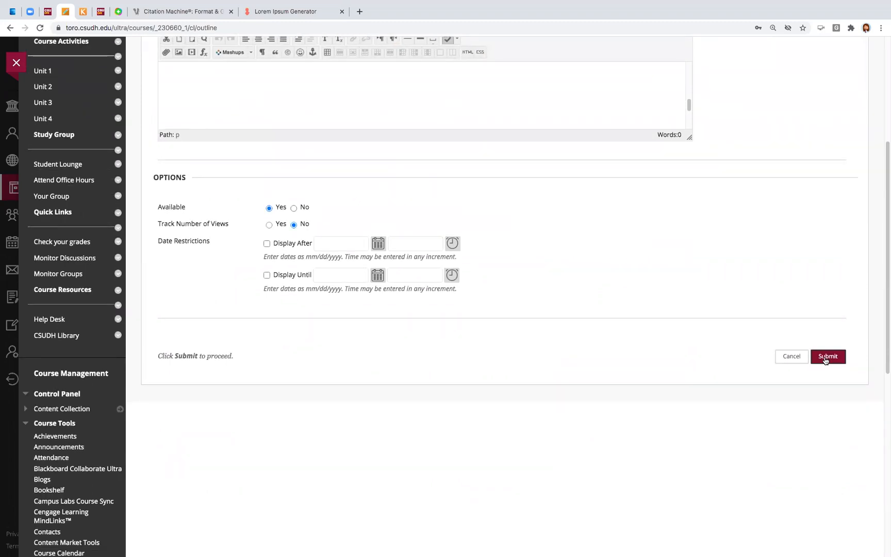
{"action": "left_click", "coordinate": [825, 359]}
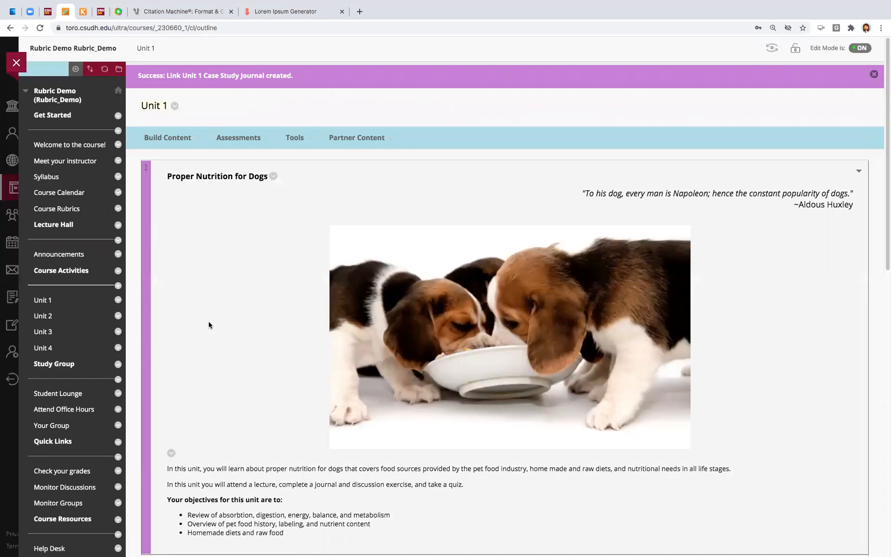
{"action": "scroll", "coordinate": [209, 325], "scroll_direction": "down", "scroll_amount": 10}
{"action": "scroll", "coordinate": [209, 325], "scroll_direction": "up", "scroll_amount": 3}
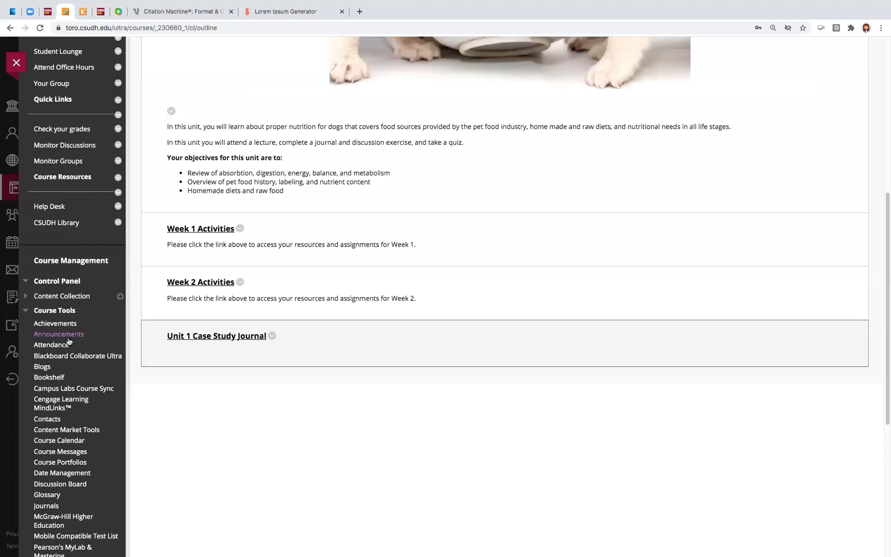
Step: Find the Unit 1 Case Study Journal among the course's journals, look at its instructions, and open its settings for editing
{"action": "scroll", "coordinate": [68, 342], "scroll_direction": "down", "scroll_amount": 1}
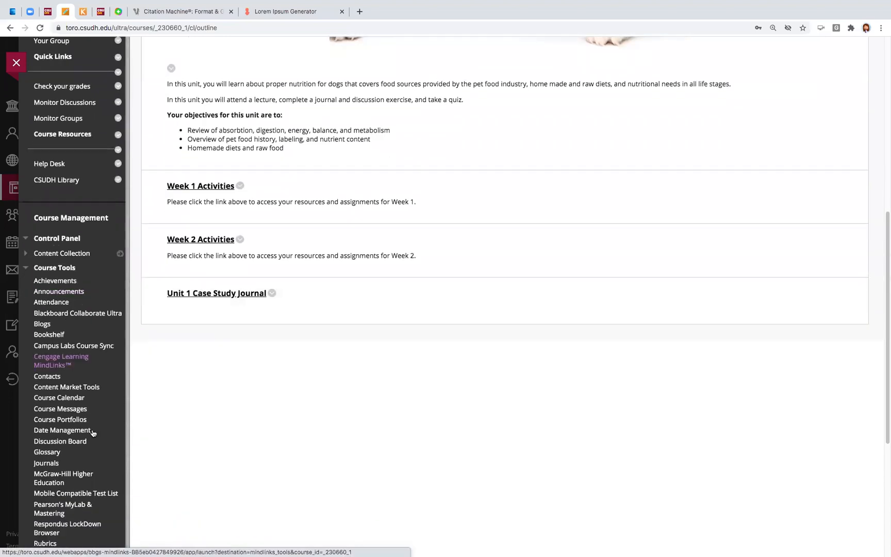
{"action": "left_click", "coordinate": [51, 463]}
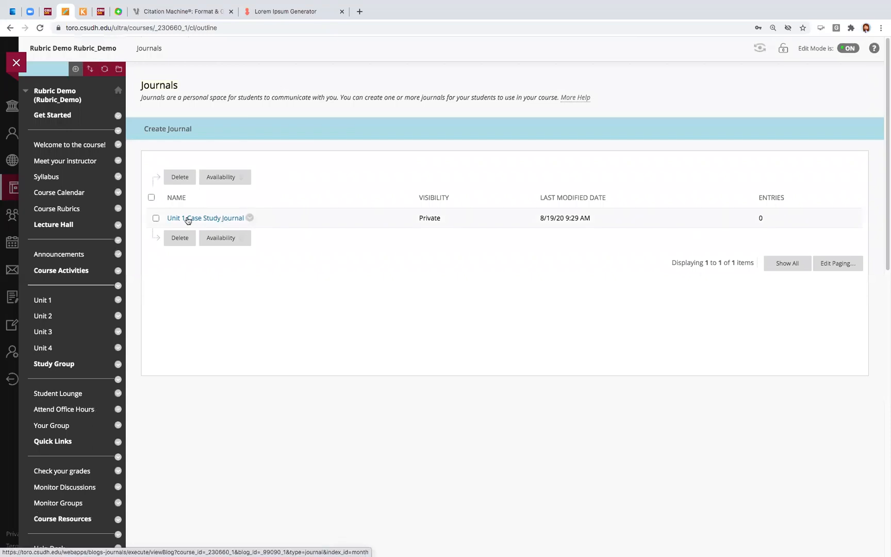
{"action": "left_click", "coordinate": [186, 220]}
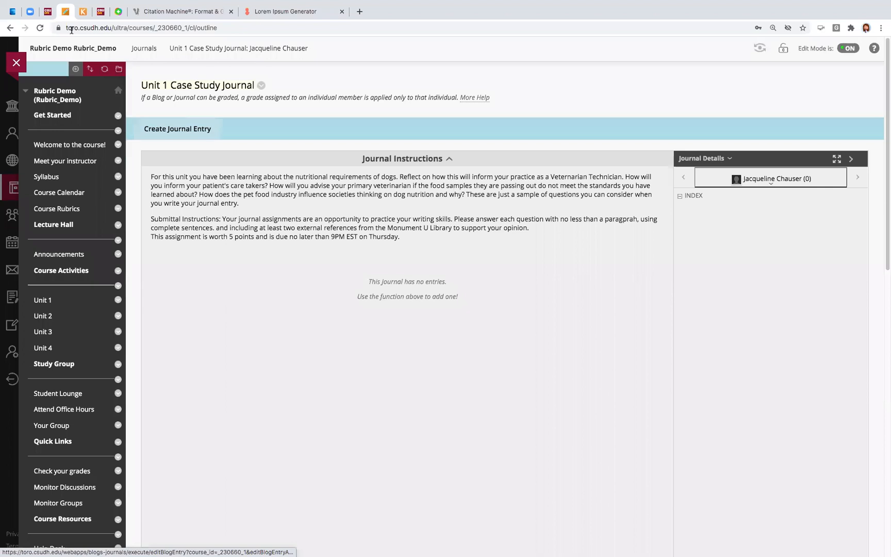
{"action": "left_click", "coordinate": [11, 29]}
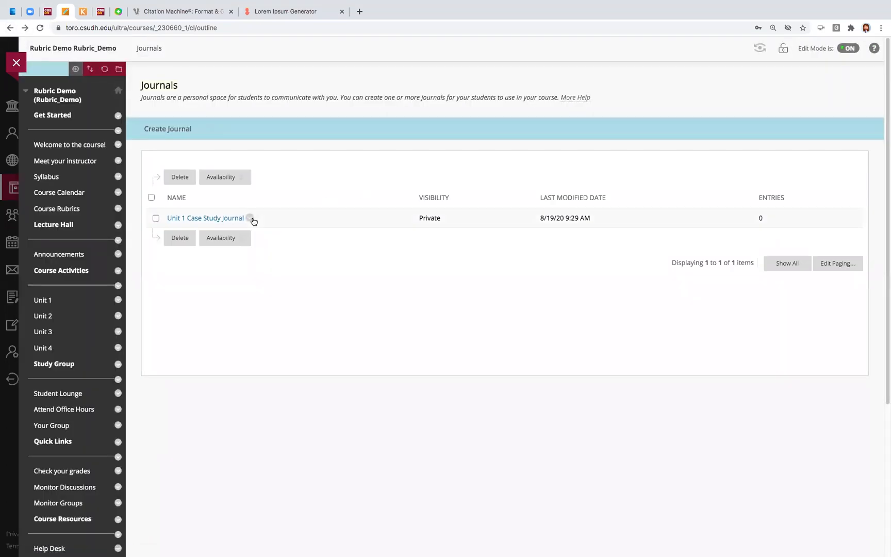
{"action": "left_click", "coordinate": [253, 219]}
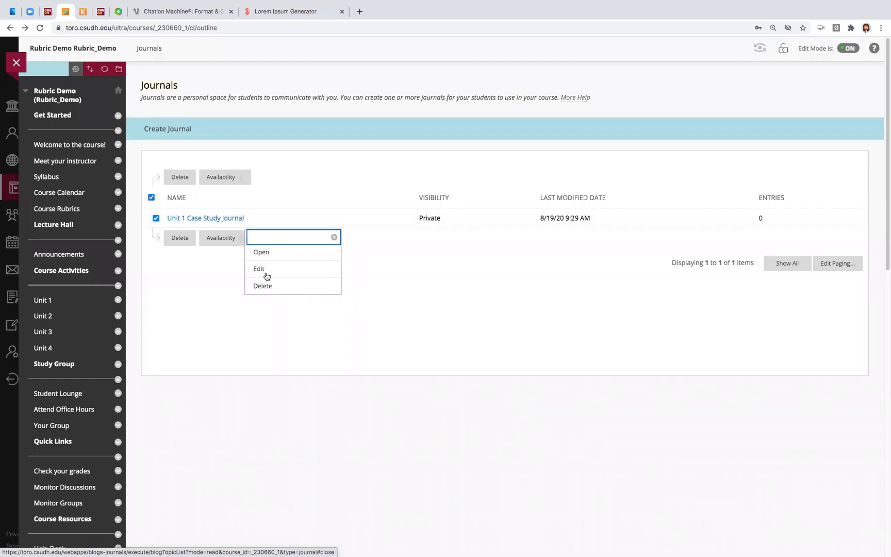
{"action": "left_click", "coordinate": [261, 268]}
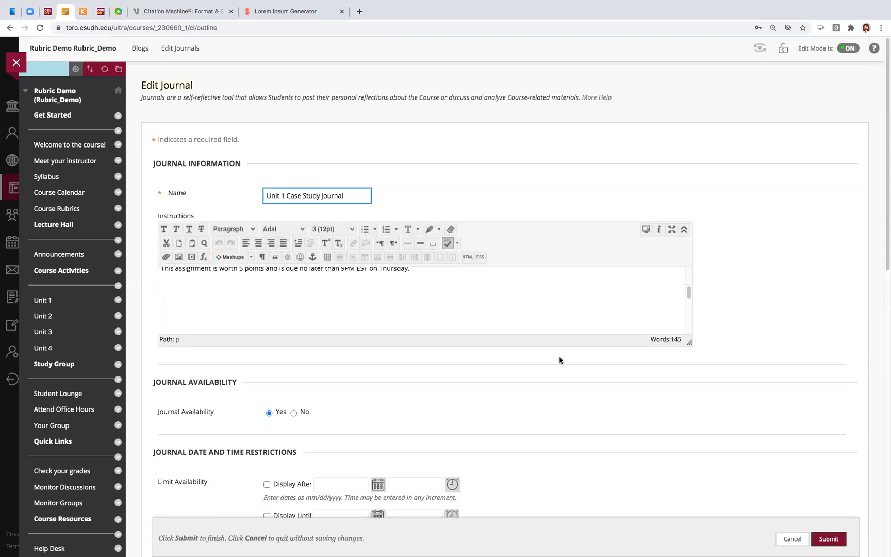
Step: Associate the existing Journal Assignment Rubric with the Unit 1 Case Study Journal in its grade settings
{"action": "scroll", "coordinate": [584, 386], "scroll_direction": "down", "scroll_amount": 6}
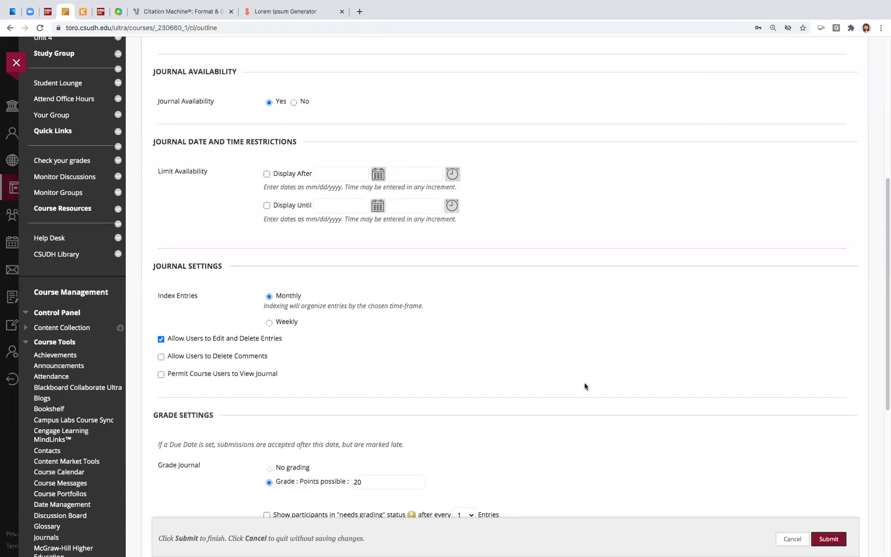
{"action": "scroll", "coordinate": [395, 334], "scroll_direction": "down", "scroll_amount": 3}
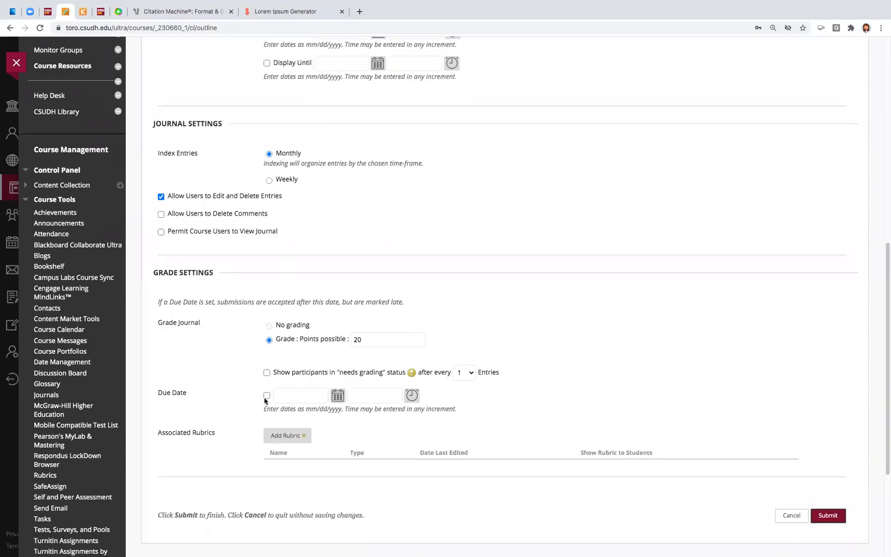
{"action": "scroll", "coordinate": [278, 412], "scroll_direction": "down", "scroll_amount": 1}
{"action": "left_click", "coordinate": [303, 409]}
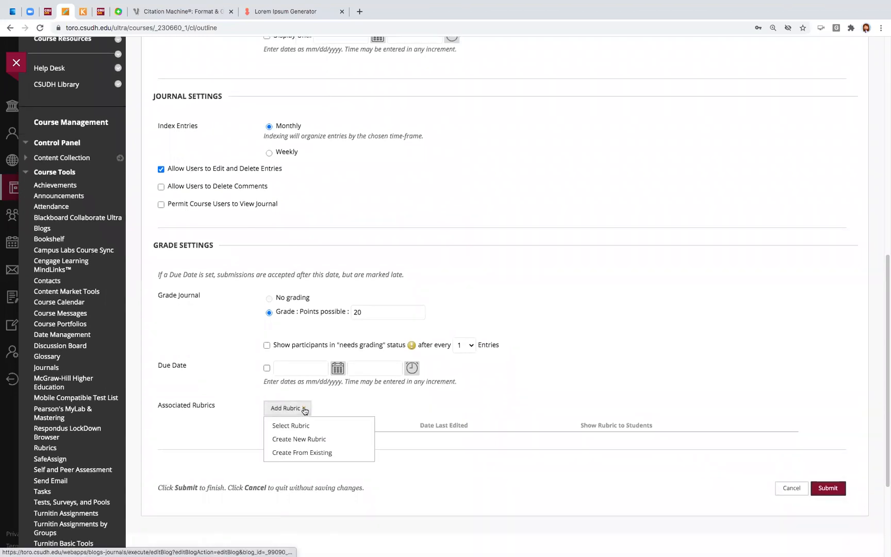
{"action": "left_click", "coordinate": [303, 425]}
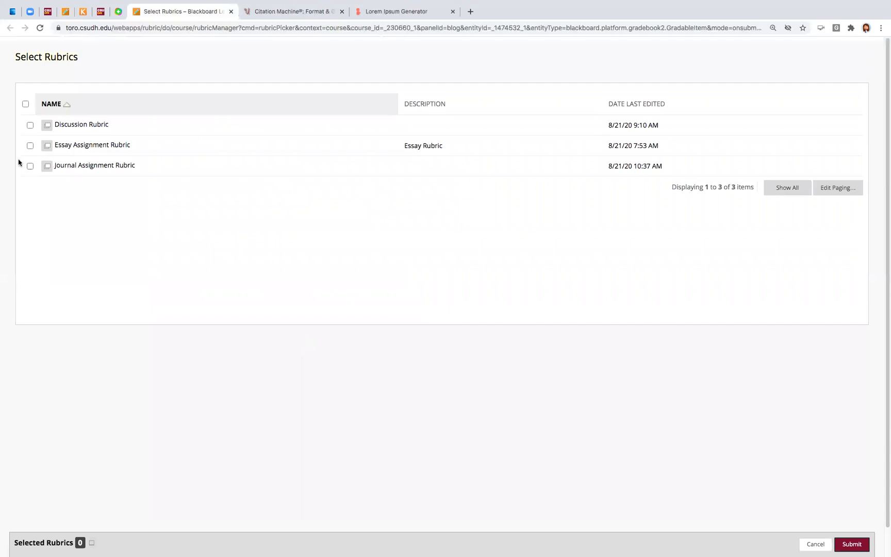
{"action": "left_click", "coordinate": [30, 165]}
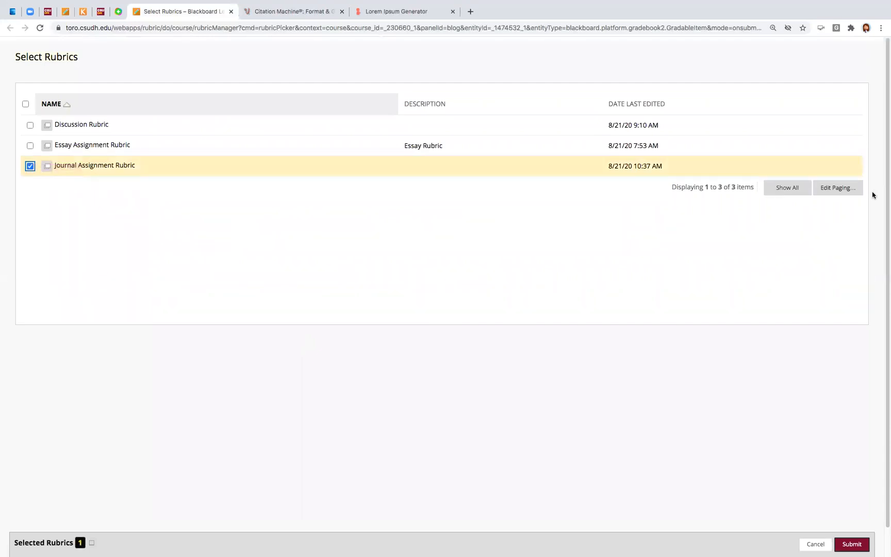
{"action": "left_click", "coordinate": [857, 547]}
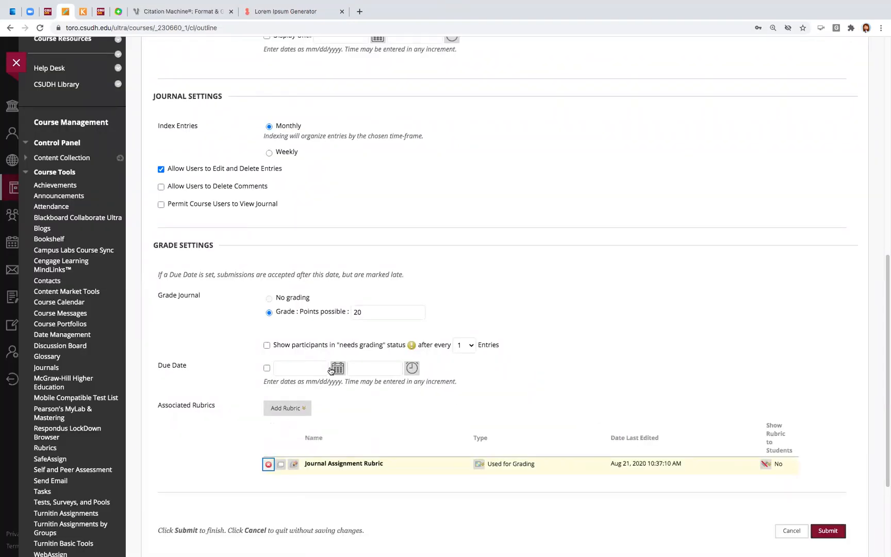
Step: Enable the journal's due date and set it to 08/25/2020 at 11:30 PM
{"action": "left_click", "coordinate": [267, 368]}
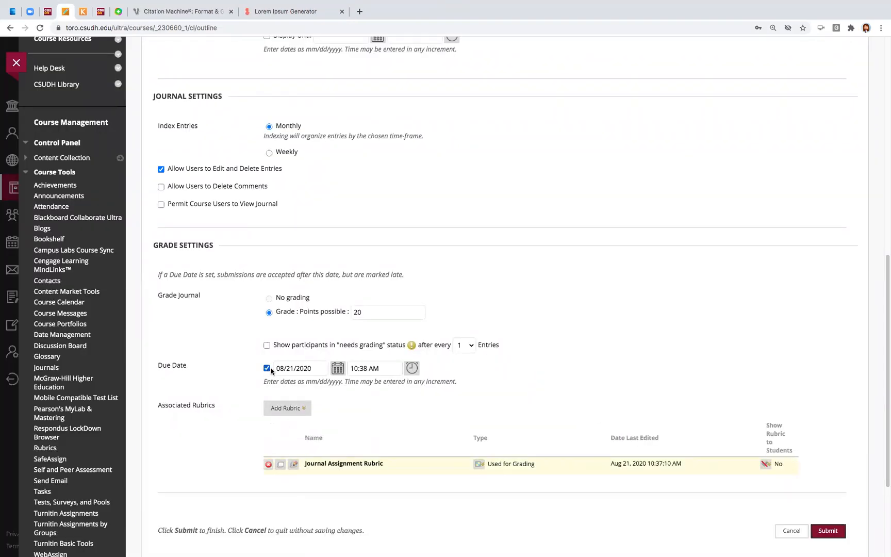
{"action": "left_click", "coordinate": [338, 368]}
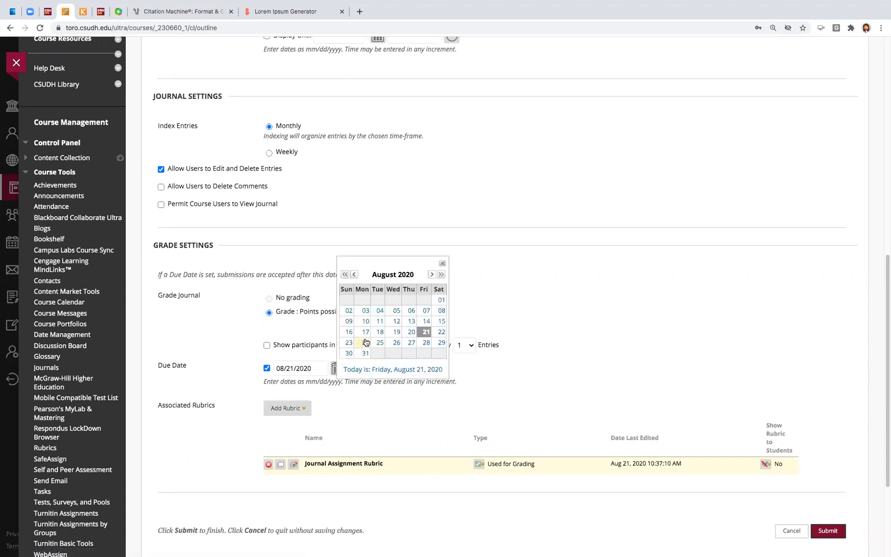
{"action": "left_click", "coordinate": [380, 343]}
{"action": "left_click", "coordinate": [411, 368]}
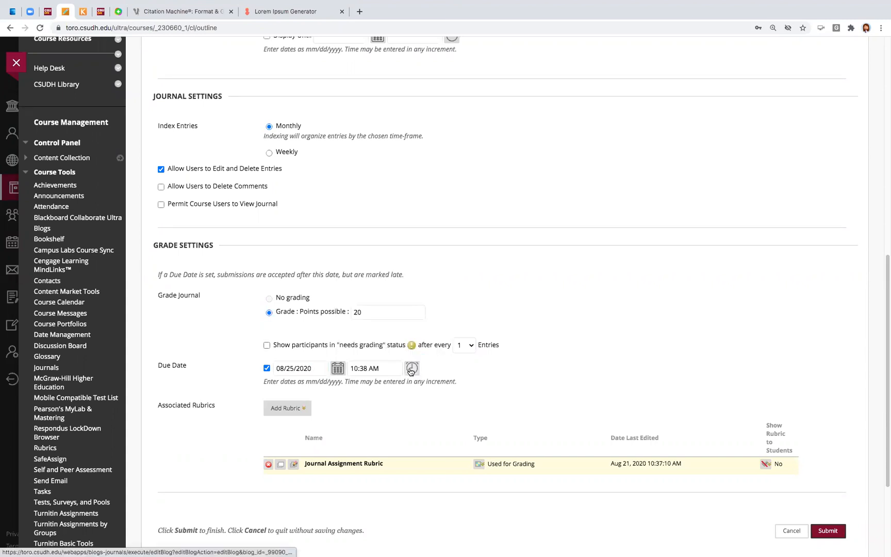
{"action": "left_click", "coordinate": [518, 407]}
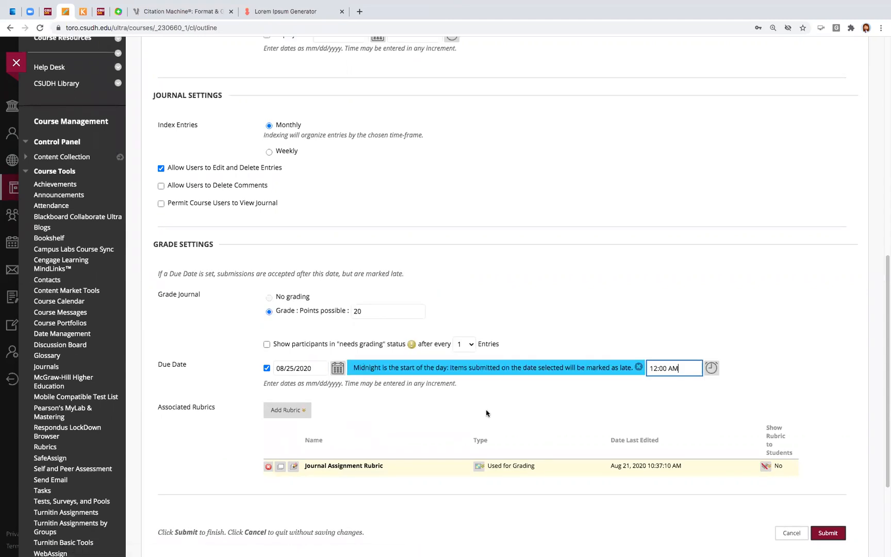
{"action": "left_click", "coordinate": [712, 369]}
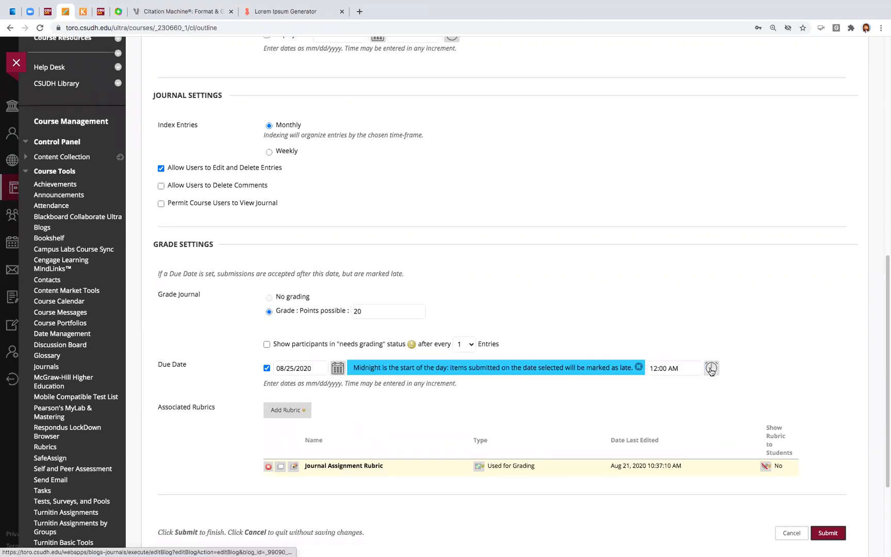
{"action": "scroll", "coordinate": [727, 365], "scroll_direction": "down", "scroll_amount": 3}
{"action": "scroll", "coordinate": [728, 365], "scroll_direction": "down", "scroll_amount": 6}
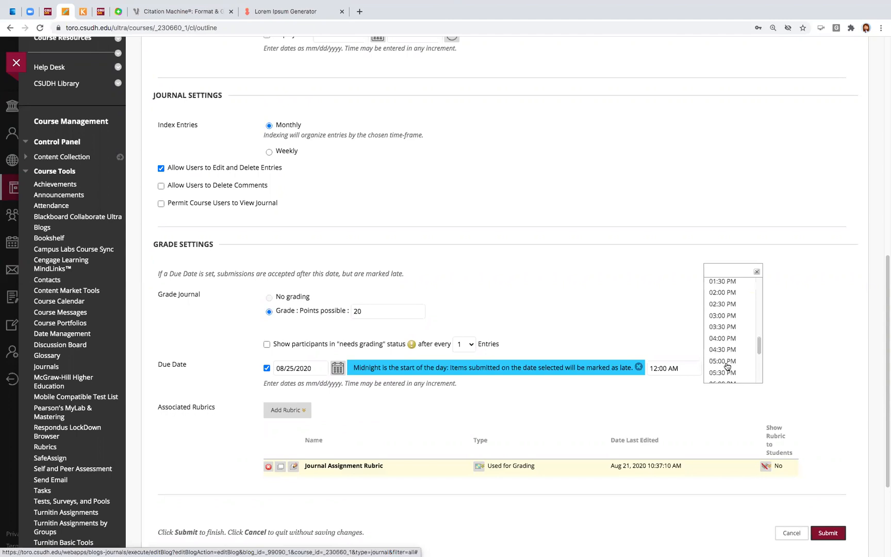
{"action": "left_click", "coordinate": [724, 365]}
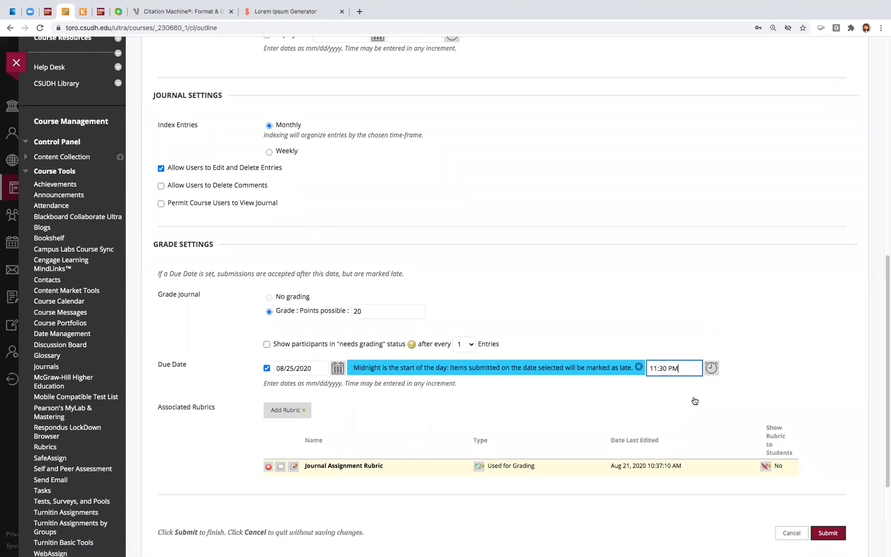
Step: Show the Journal Assignment Rubric to students as "Yes (With Rubric Scores)" and submit the journal's changes
{"action": "scroll", "coordinate": [684, 397], "scroll_direction": "down", "scroll_amount": 2}
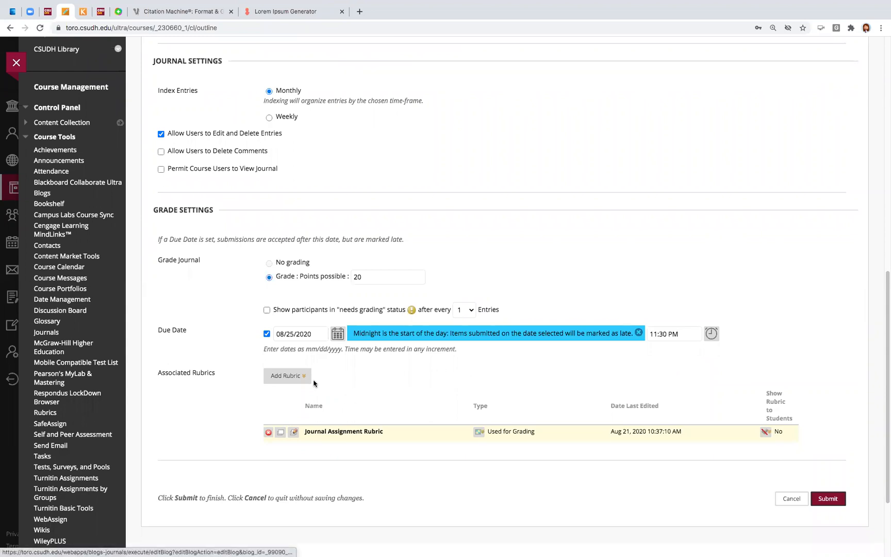
{"action": "left_click", "coordinate": [766, 432]}
{"action": "scroll", "coordinate": [596, 407], "scroll_direction": "down", "scroll_amount": 2}
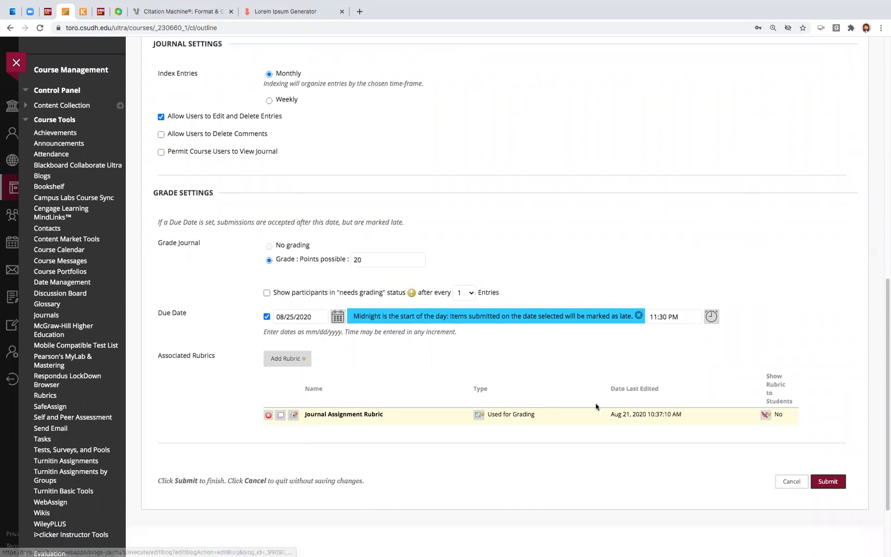
{"action": "left_click", "coordinate": [766, 401]}
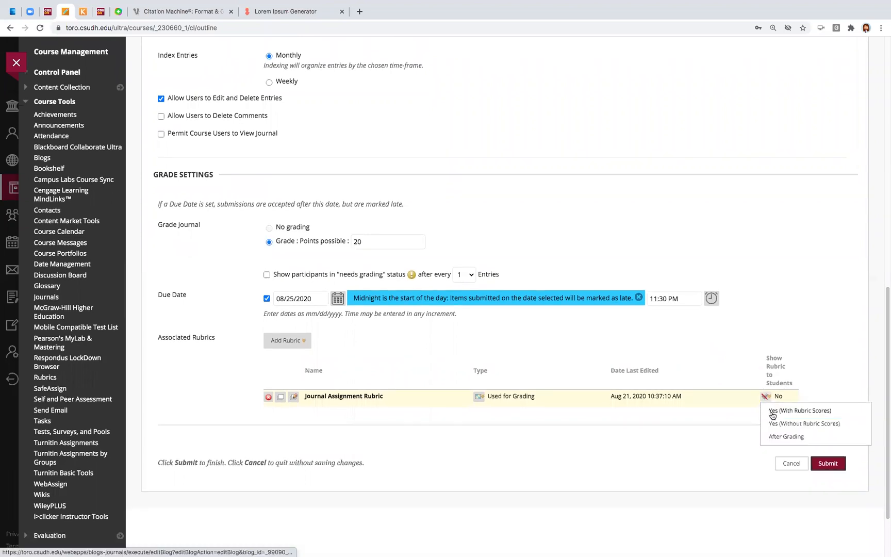
{"action": "scroll", "coordinate": [780, 417], "scroll_direction": "down", "scroll_amount": 1}
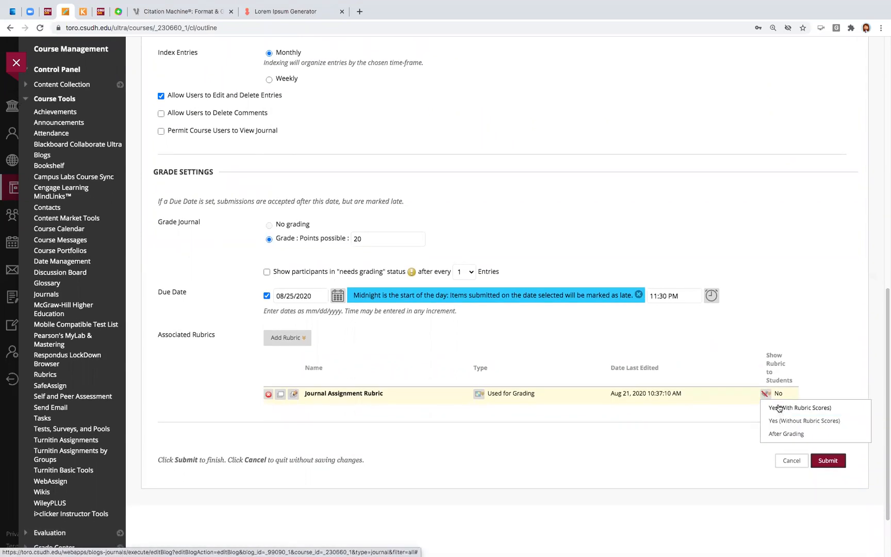
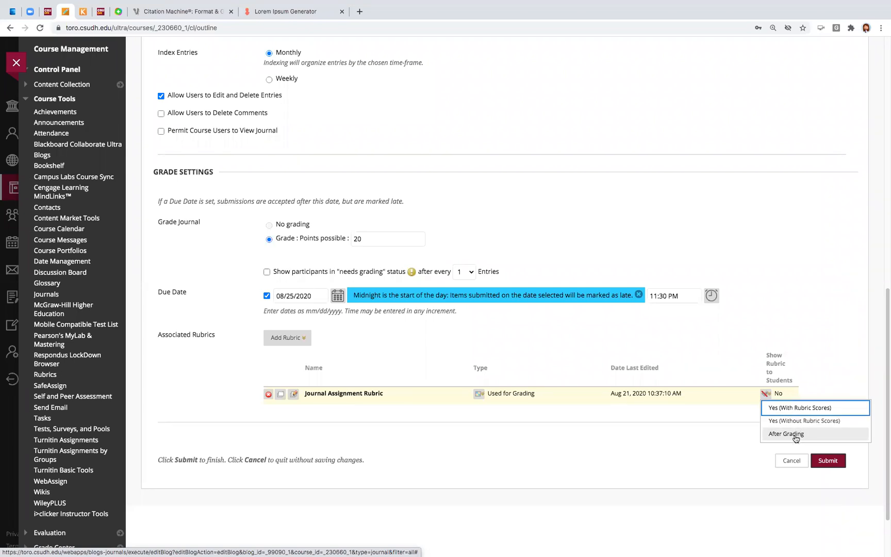
{"action": "left_click", "coordinate": [792, 409]}
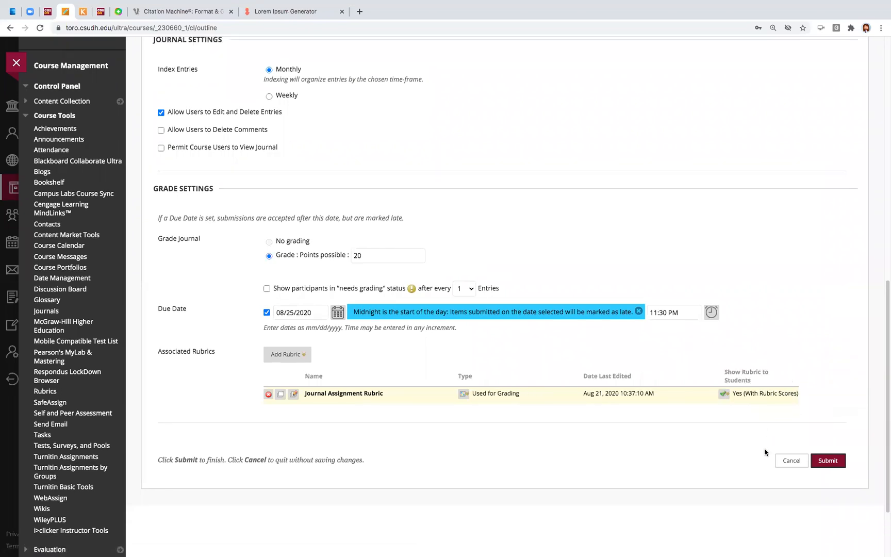
{"action": "left_click", "coordinate": [828, 462]}
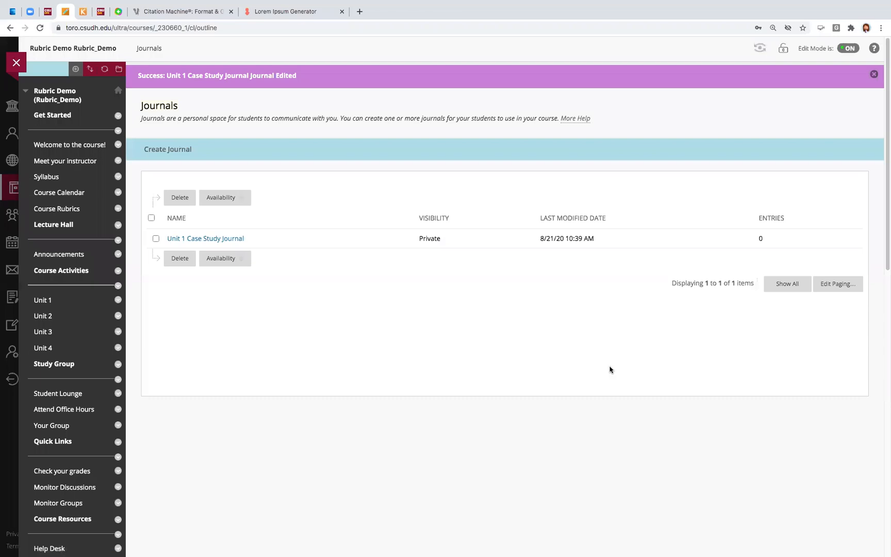
Step: Open Unit 1 and check the Unit 1 Case Study Journal link below the weekly activities
{"action": "left_click", "coordinate": [47, 303]}
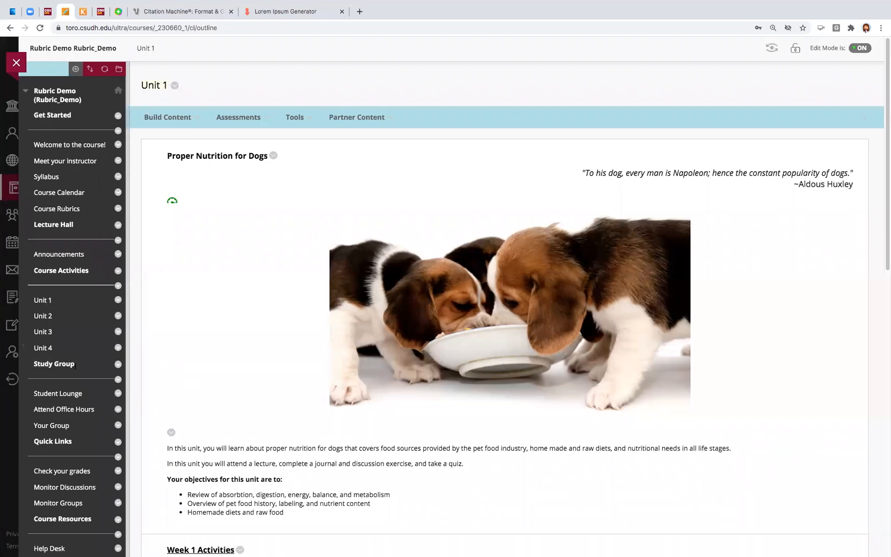
{"action": "scroll", "coordinate": [75, 367], "scroll_direction": "down", "scroll_amount": 5}
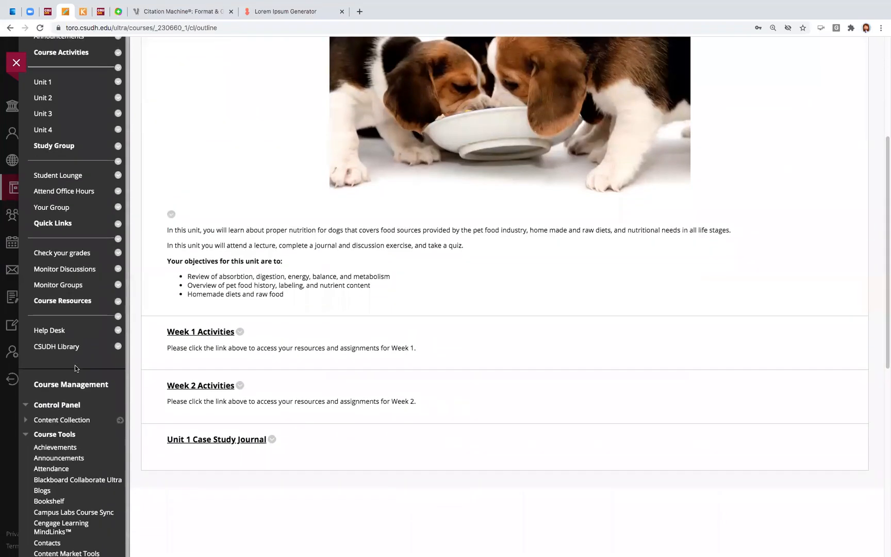
{"action": "scroll", "coordinate": [75, 366], "scroll_direction": "down", "scroll_amount": 3}
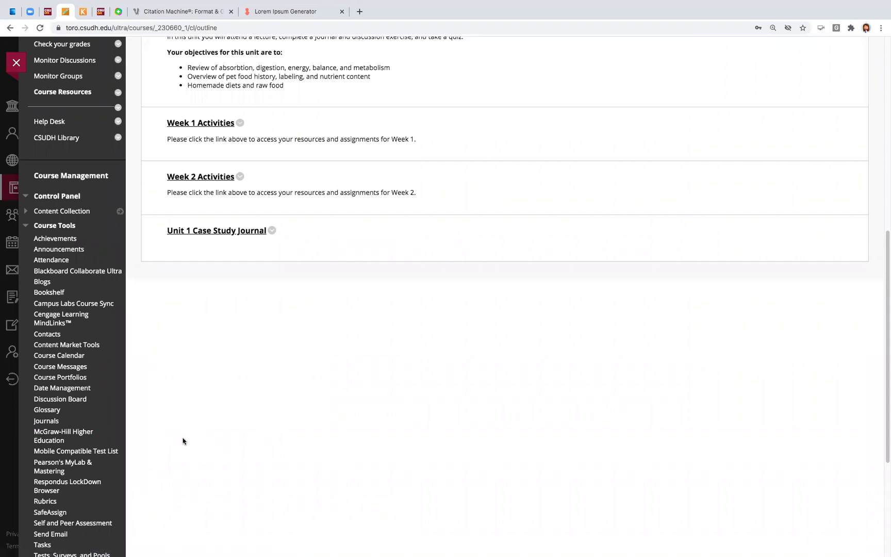
{"action": "scroll", "coordinate": [183, 442], "scroll_direction": "up", "scroll_amount": 1}
{"action": "scroll", "coordinate": [183, 441], "scroll_direction": "up", "scroll_amount": 7}
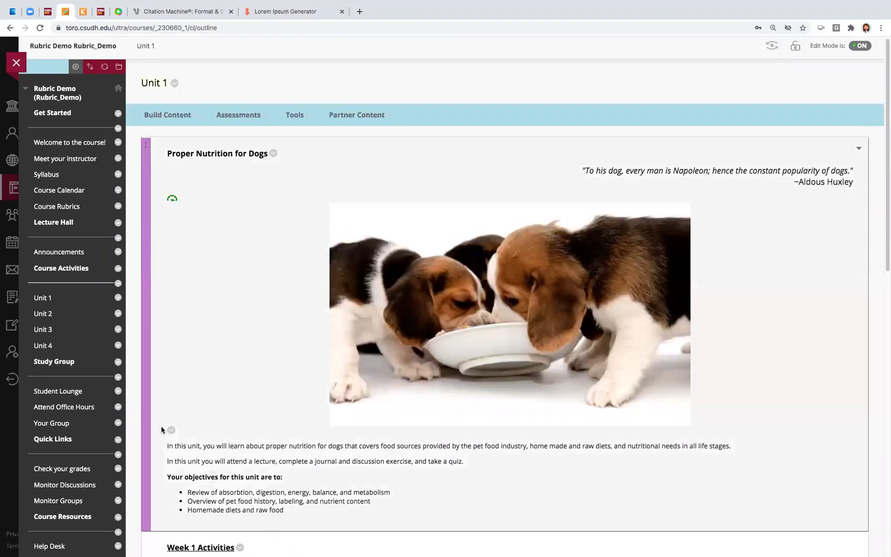
Step: Open the Course Rubrics page and review the rubrics shared there with students
{"action": "left_click", "coordinate": [62, 211]}
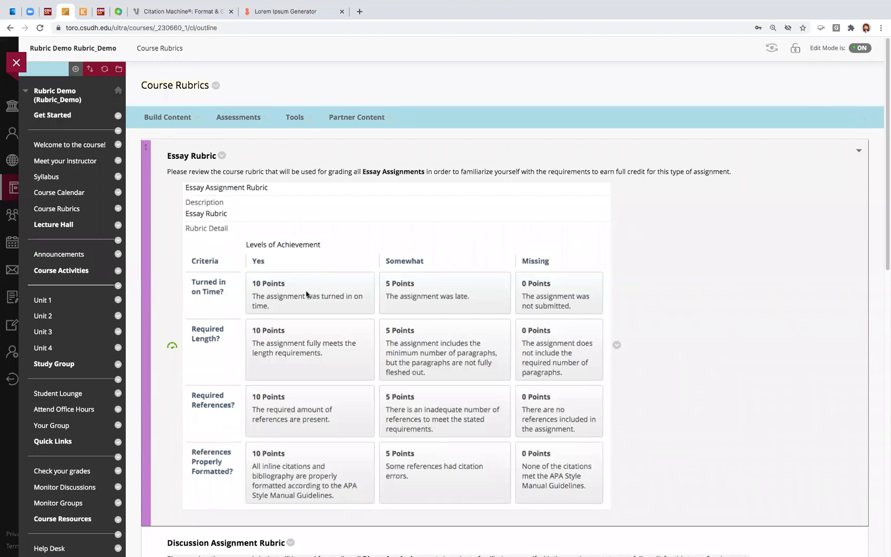
{"action": "scroll", "coordinate": [308, 292], "scroll_direction": "down", "scroll_amount": 1}
{"action": "scroll", "coordinate": [307, 294], "scroll_direction": "down", "scroll_amount": 2}
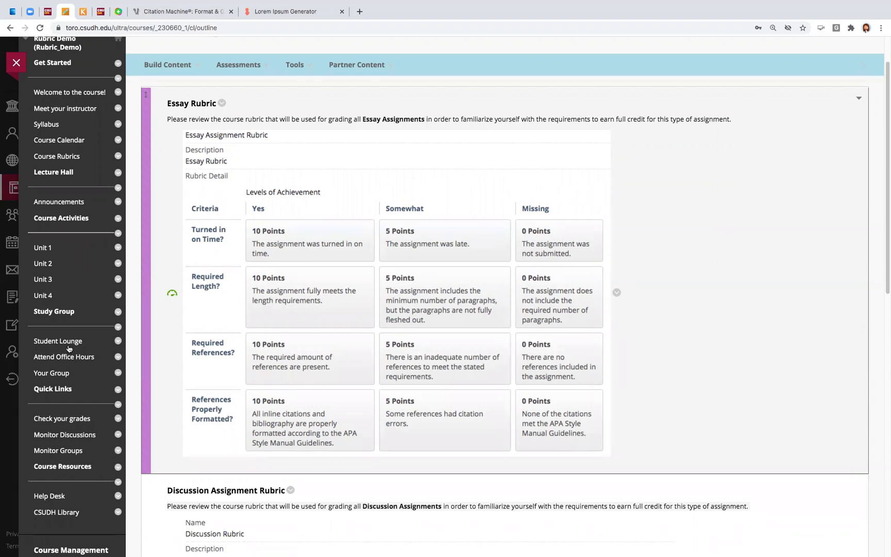
Step: Open the Rubrics tool from the course tools to list the course's existing rubrics
{"action": "scroll", "coordinate": [69, 347], "scroll_direction": "down", "scroll_amount": 4}
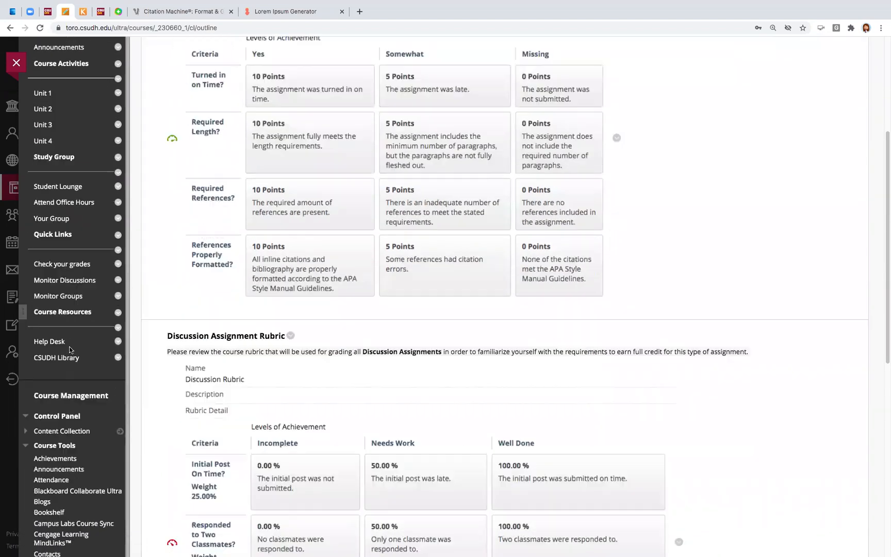
{"action": "scroll", "coordinate": [66, 361], "scroll_direction": "down", "scroll_amount": 3}
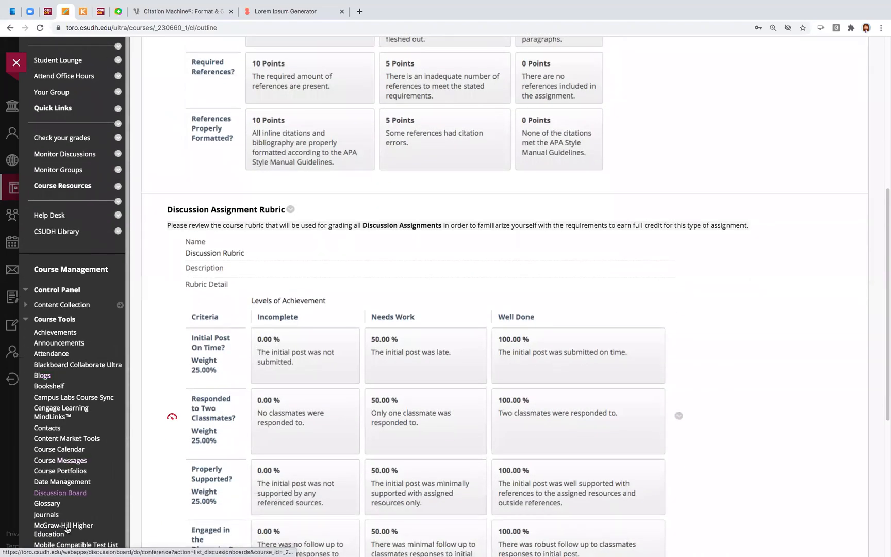
{"action": "scroll", "coordinate": [64, 516], "scroll_direction": "down", "scroll_amount": 1}
{"action": "scroll", "coordinate": [63, 512], "scroll_direction": "down", "scroll_amount": 2}
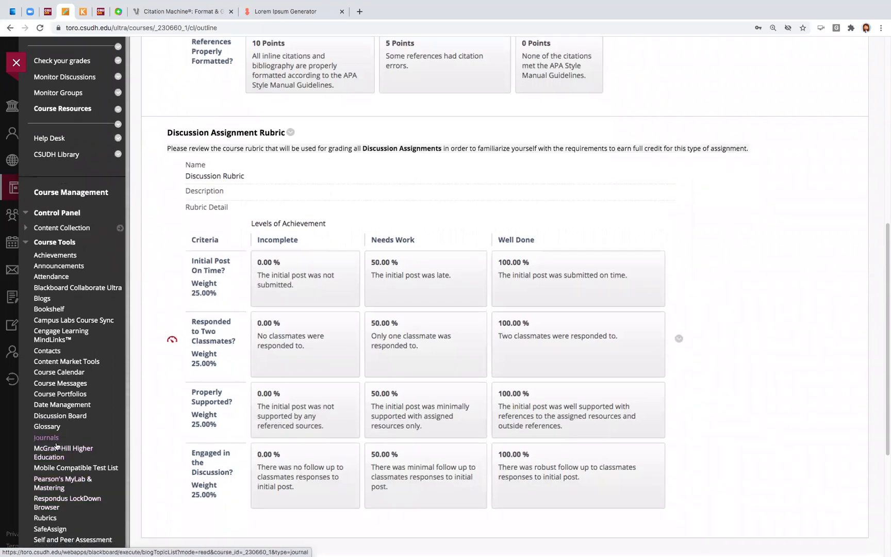
{"action": "scroll", "coordinate": [51, 470], "scroll_direction": "down", "scroll_amount": 2}
{"action": "left_click", "coordinate": [47, 469]}
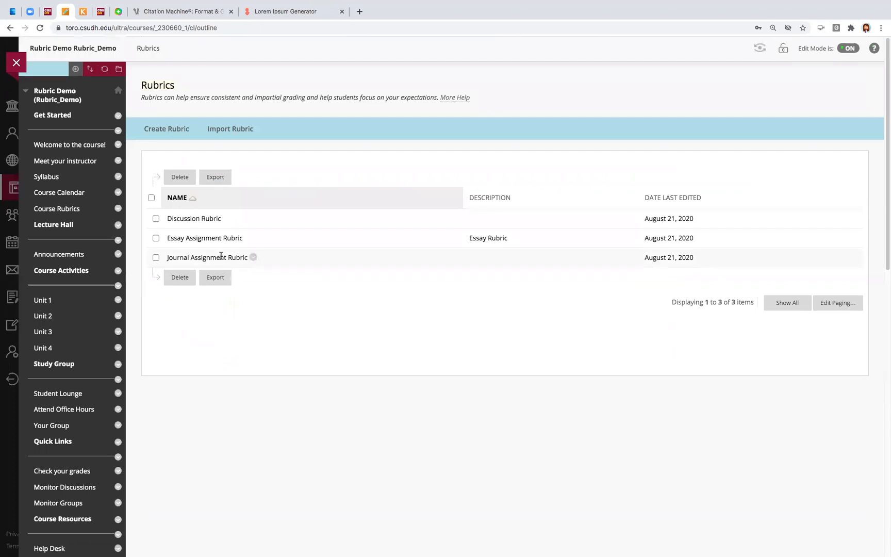
Step: Start creating a new rubric and name it Test, leaving the description empty
{"action": "left_click", "coordinate": [175, 130]}
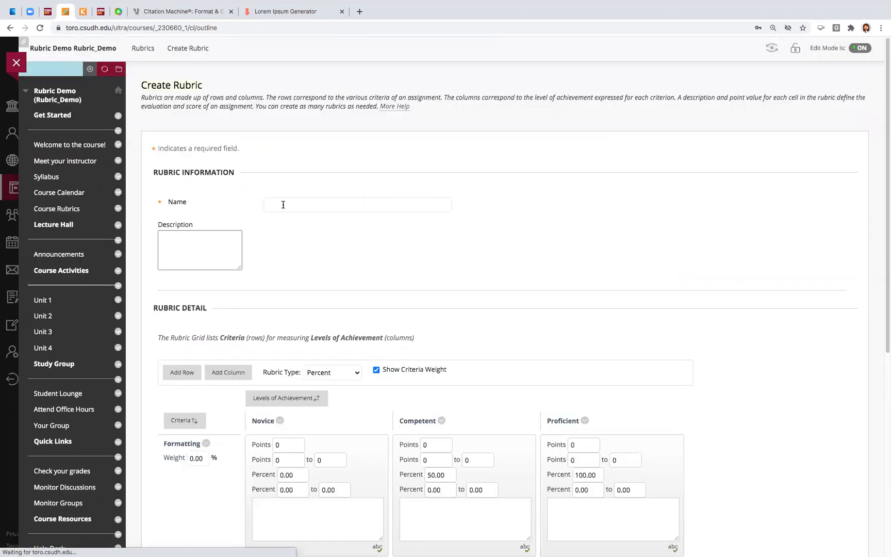
{"action": "left_click", "coordinate": [287, 207]}
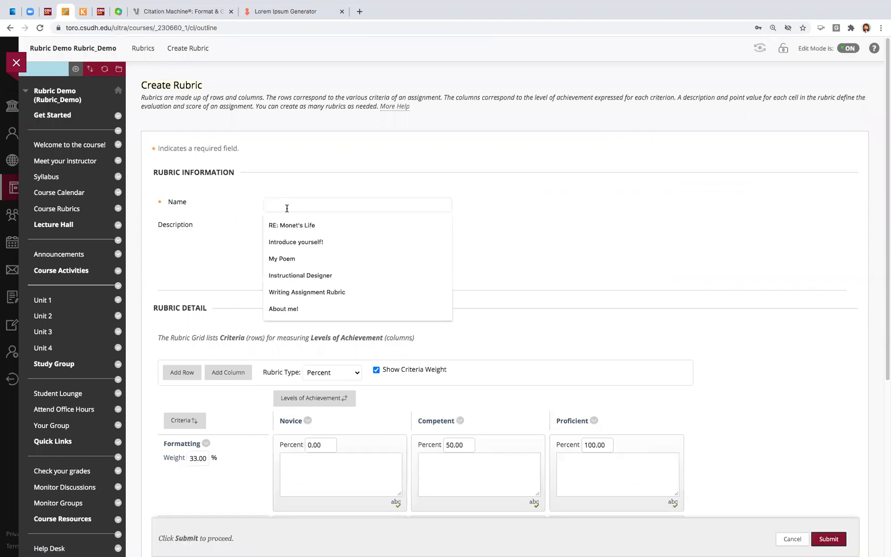
{"action": "type", "text": "Test"}
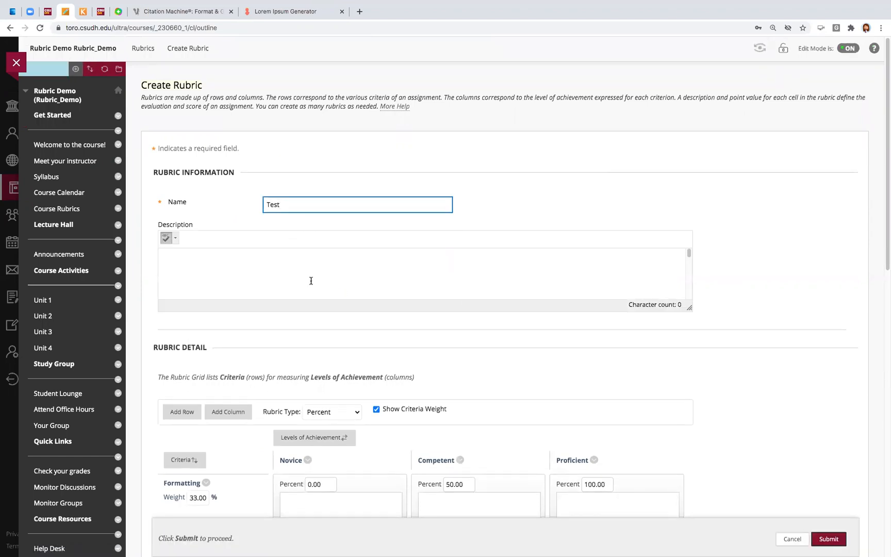
{"action": "left_click", "coordinate": [309, 280]}
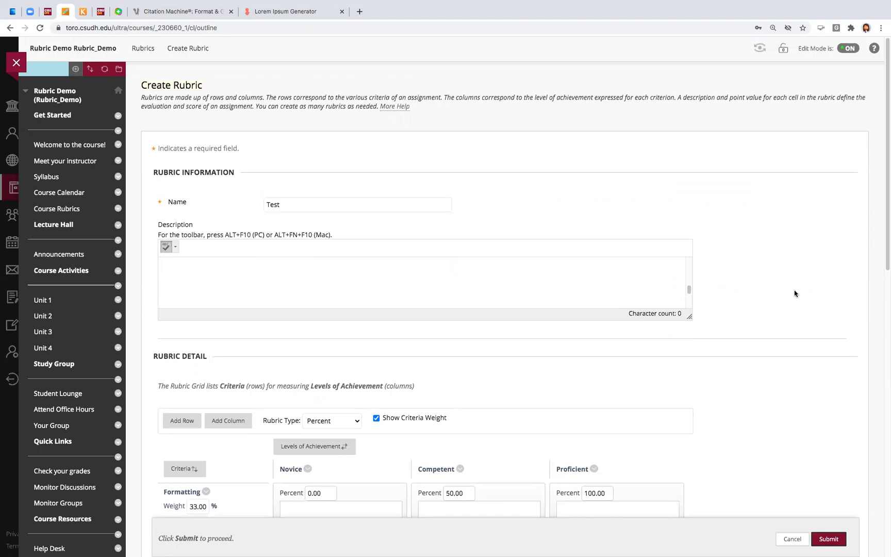
Step: Change the Test rubric's type to Points
{"action": "scroll", "coordinate": [783, 294], "scroll_direction": "down", "scroll_amount": 3}
{"action": "scroll", "coordinate": [783, 294], "scroll_direction": "down", "scroll_amount": 1}
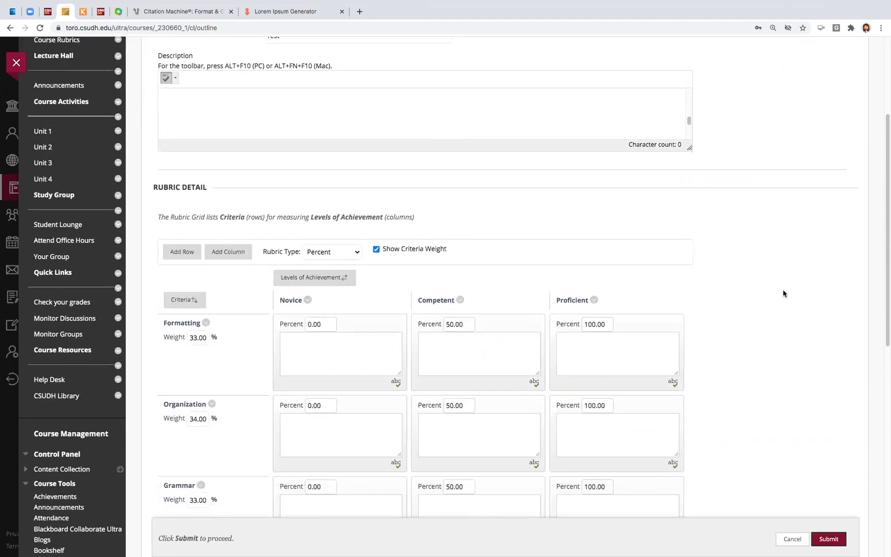
{"action": "scroll", "coordinate": [783, 294], "scroll_direction": "down", "scroll_amount": 1}
{"action": "scroll", "coordinate": [784, 293], "scroll_direction": "down", "scroll_amount": 1}
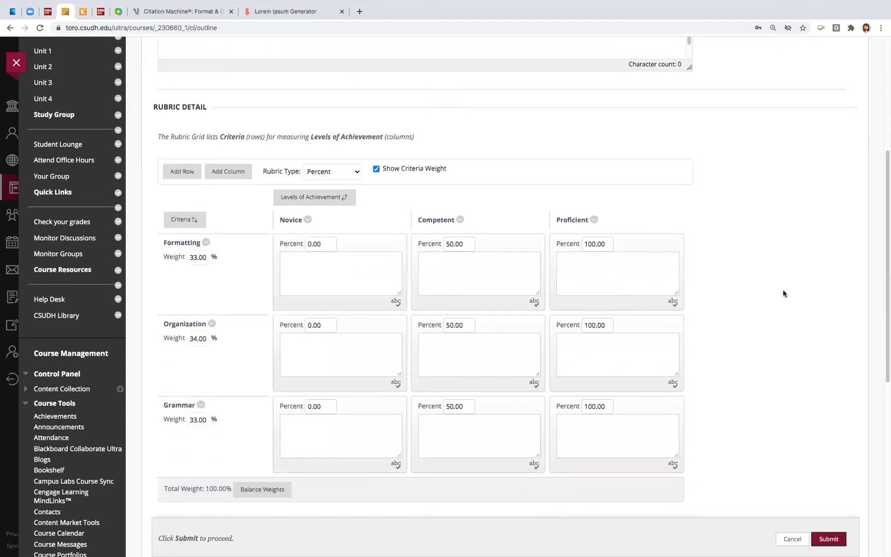
{"action": "scroll", "coordinate": [784, 293], "scroll_direction": "down", "scroll_amount": 1}
{"action": "left_click", "coordinate": [356, 150]}
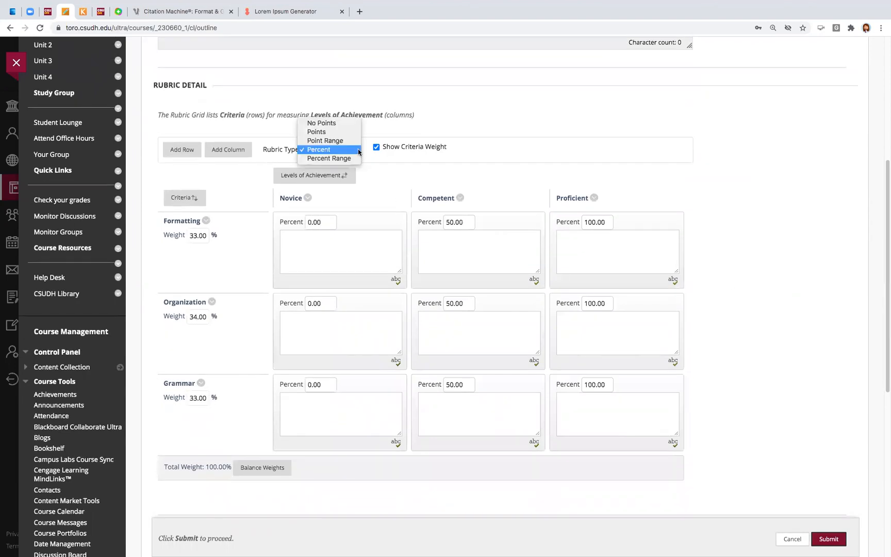
{"action": "left_click", "coordinate": [335, 132]}
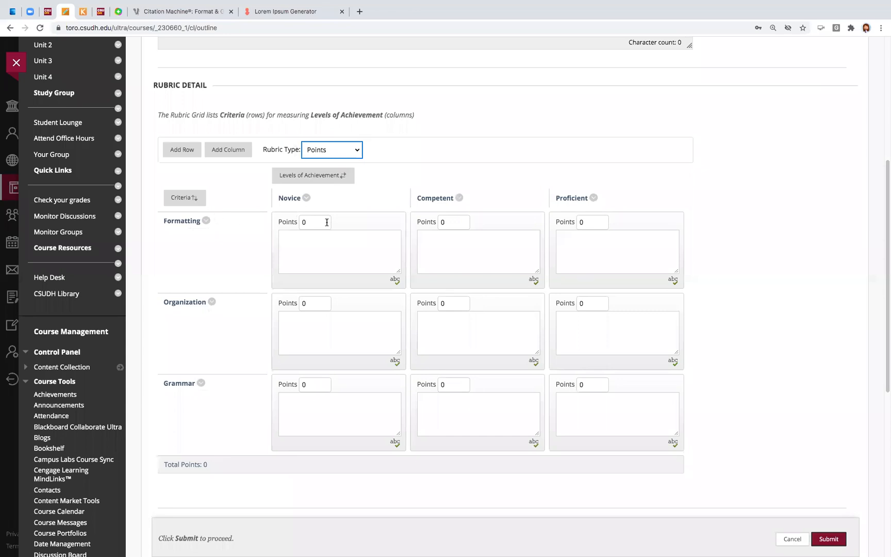
Step: Set the Proficient level to 50 points for Formatting, Organization and Grammar
{"action": "left_click_drag", "start_coordinate": [573, 222], "coordinate": [568, 223]}
{"action": "type", "text": "50"}
{"action": "left_click", "coordinate": [594, 308]}
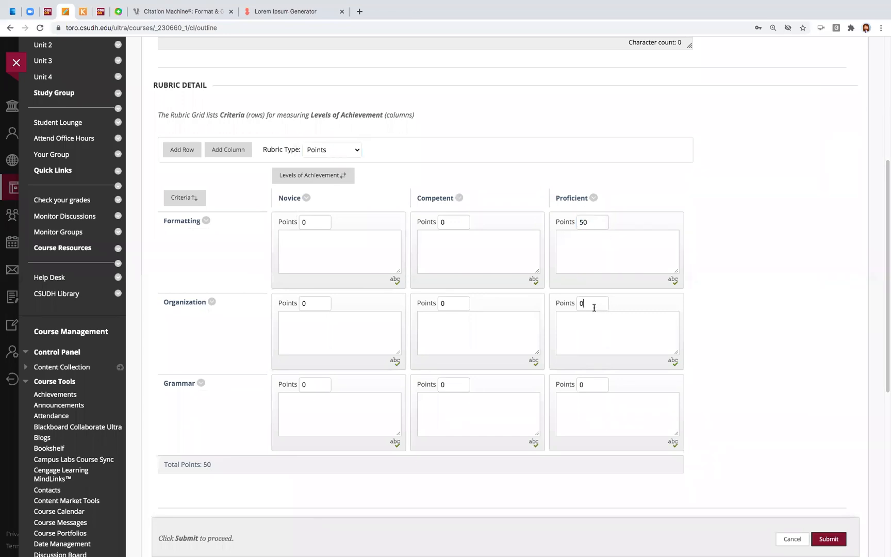
{"action": "type", "text": "50"}
{"action": "key", "text": "Tab"}
{"action": "left_click", "coordinate": [592, 384]}
{"action": "key", "text": "BackSpace"}
{"action": "type", "text": "50"}
Step: Set the Competent level to 25 points for Formatting, Organization and Grammar
{"action": "left_click", "coordinate": [456, 223]}
{"action": "double_click", "coordinate": [460, 228]}
{"action": "type", "text": "25"}
{"action": "key", "text": "Tab"}
{"action": "key", "text": "Tab"}
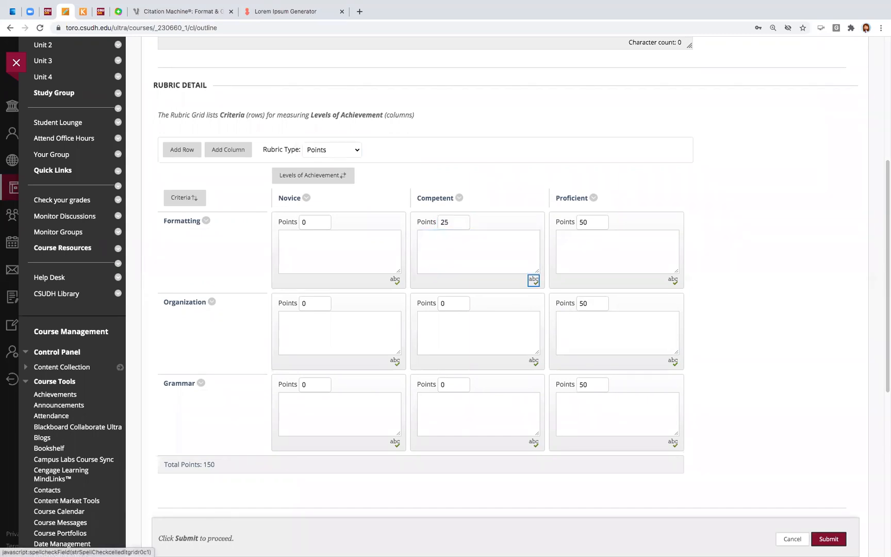
{"action": "left_click", "coordinate": [459, 312]}
{"action": "left_click", "coordinate": [442, 305]}
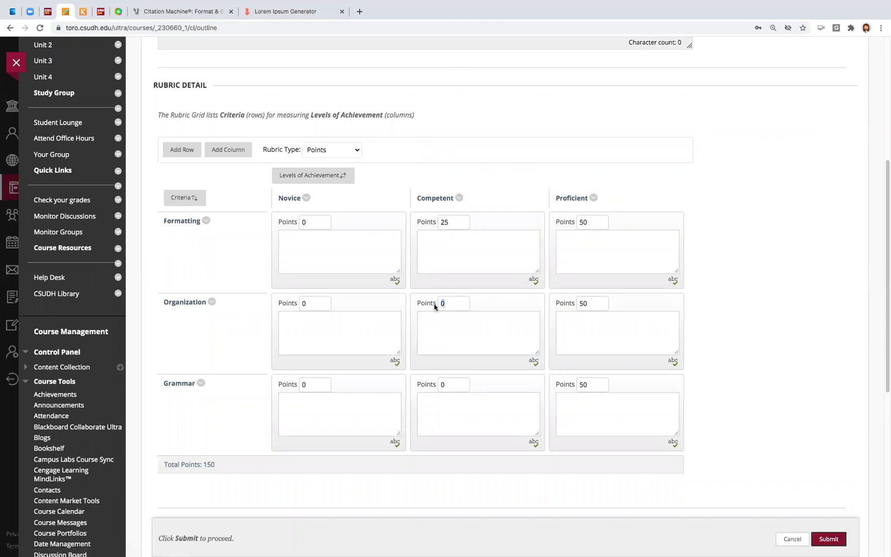
{"action": "type", "text": "25"}
{"action": "left_click", "coordinate": [452, 384]}
{"action": "type", "text": "25"}
Step: Set the Novice level to 15 points for Formatting, Organization and Grammar
{"action": "left_click", "coordinate": [317, 226]}
{"action": "left_click", "coordinate": [333, 227]}
{"action": "left_click_drag", "start_coordinate": [309, 223], "coordinate": [288, 226]}
{"action": "type", "text": "15"}
{"action": "left_click_drag", "start_coordinate": [318, 308], "coordinate": [281, 307]}
{"action": "type", "text": "15"}
{"action": "left_click", "coordinate": [318, 388]}
{"action": "key", "text": "BackSpace"}
{"action": "type", "text": "15"}
{"action": "left_click", "coordinate": [406, 330]}
Step: Discard the Test rubric without saving it and return to the rubrics list
{"action": "left_click", "coordinate": [313, 223]}
{"action": "scroll", "coordinate": [310, 294], "scroll_direction": "down", "scroll_amount": 1}
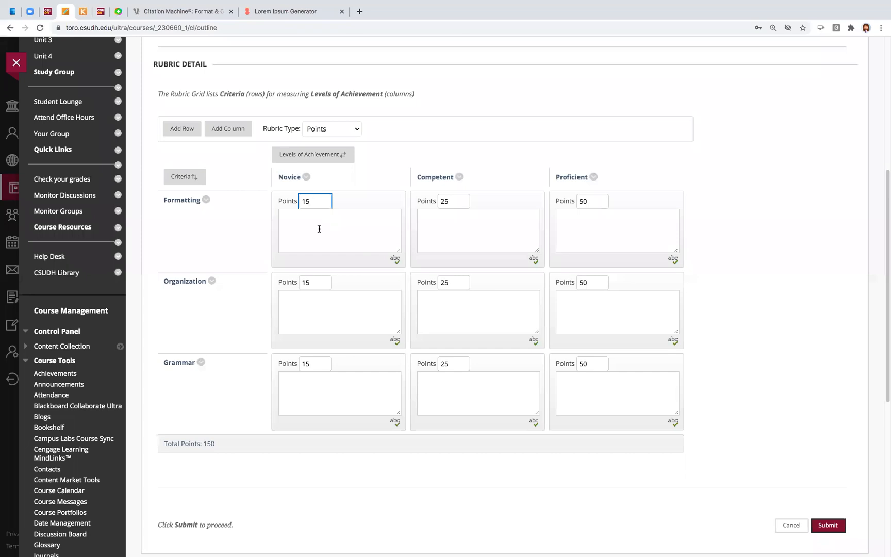
{"action": "left_click", "coordinate": [311, 213]}
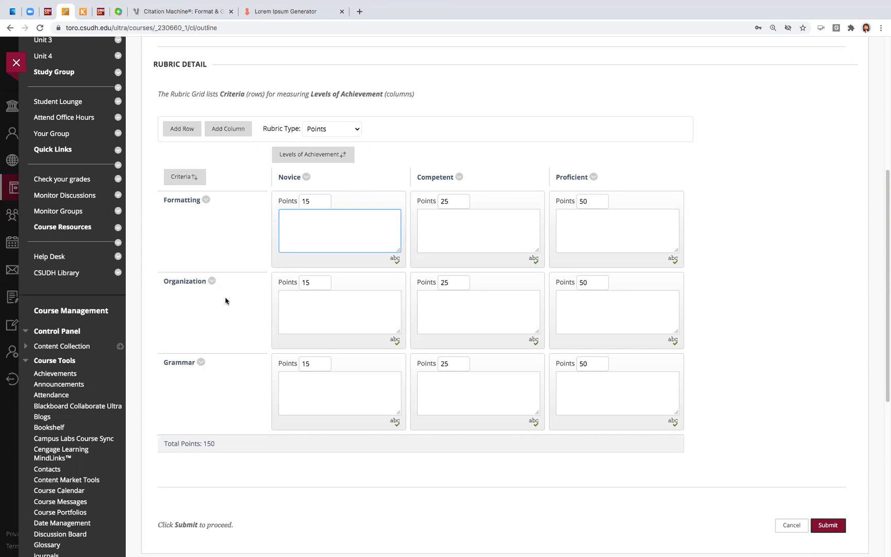
{"action": "left_click", "coordinate": [790, 526]}
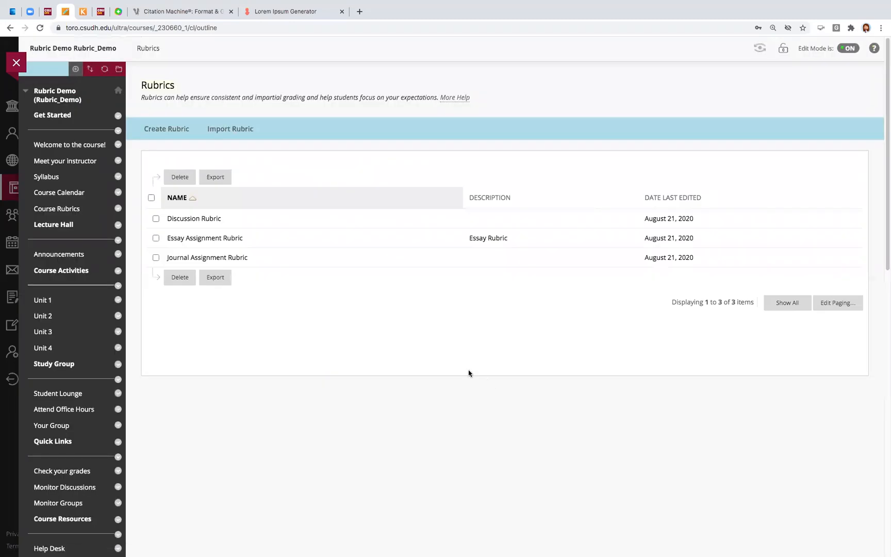
Step: Start creating another rubric and add a fourth criteria row to its grid
{"action": "scroll", "coordinate": [72, 283], "scroll_direction": "down", "scroll_amount": 3}
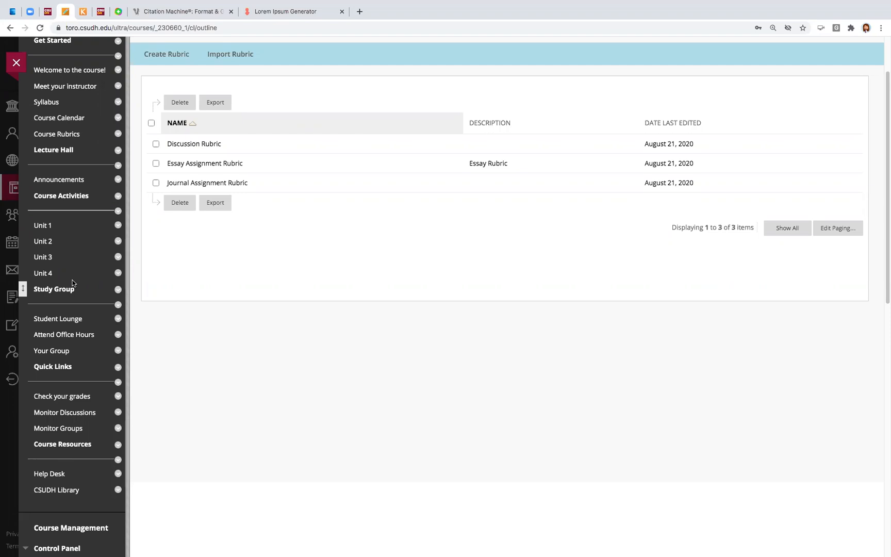
{"action": "scroll", "coordinate": [206, 156], "scroll_direction": "up", "scroll_amount": 2}
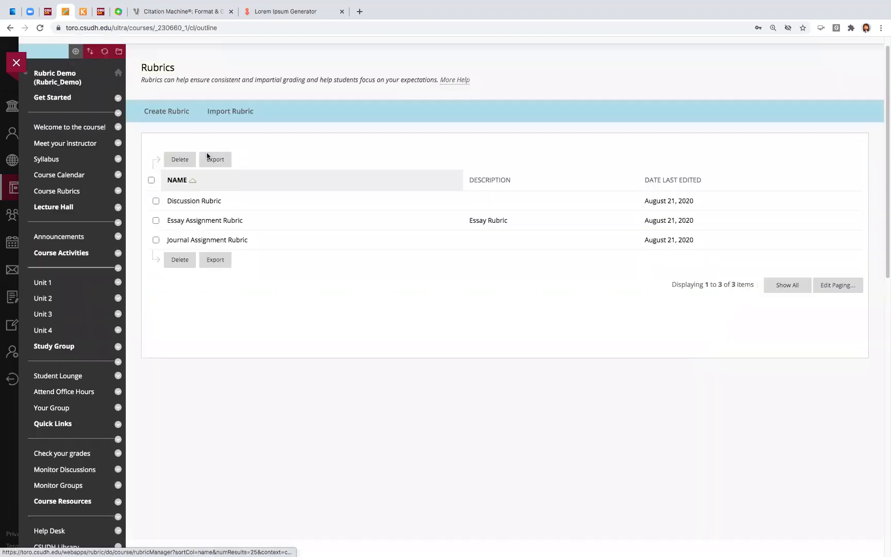
{"action": "left_click", "coordinate": [177, 130]}
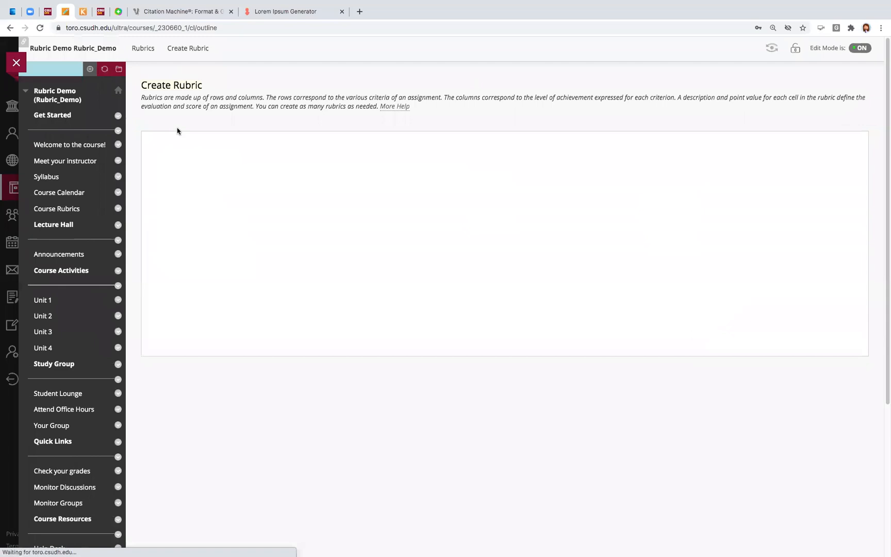
{"action": "scroll", "coordinate": [227, 326], "scroll_direction": "down", "scroll_amount": 3}
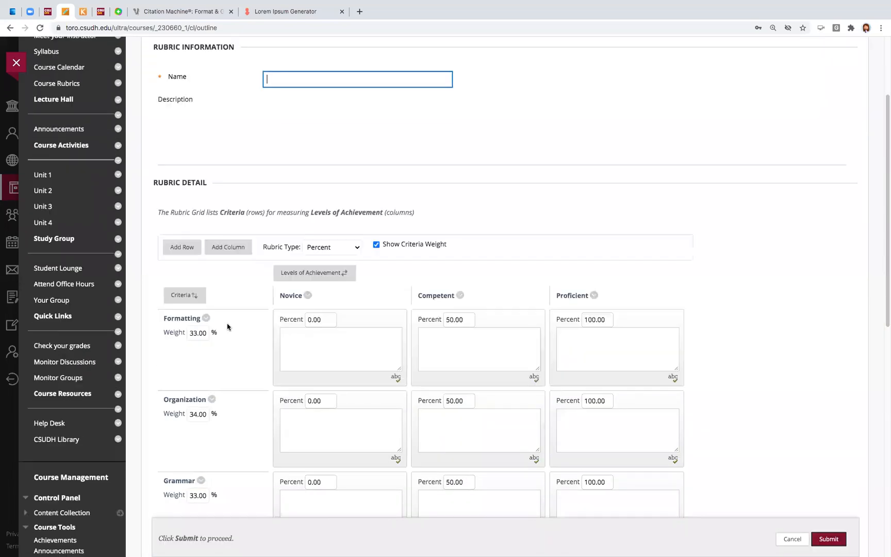
{"action": "scroll", "coordinate": [227, 327], "scroll_direction": "down", "scroll_amount": 3}
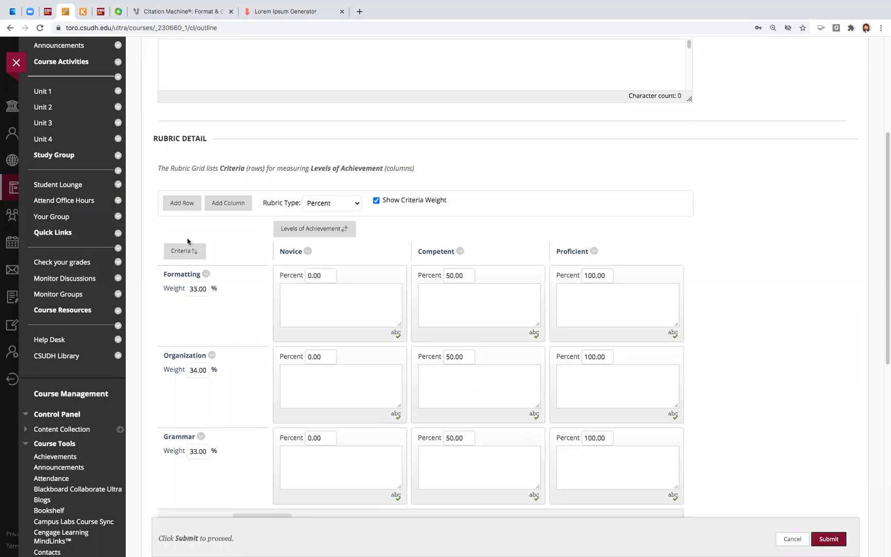
{"action": "left_click", "coordinate": [182, 205]}
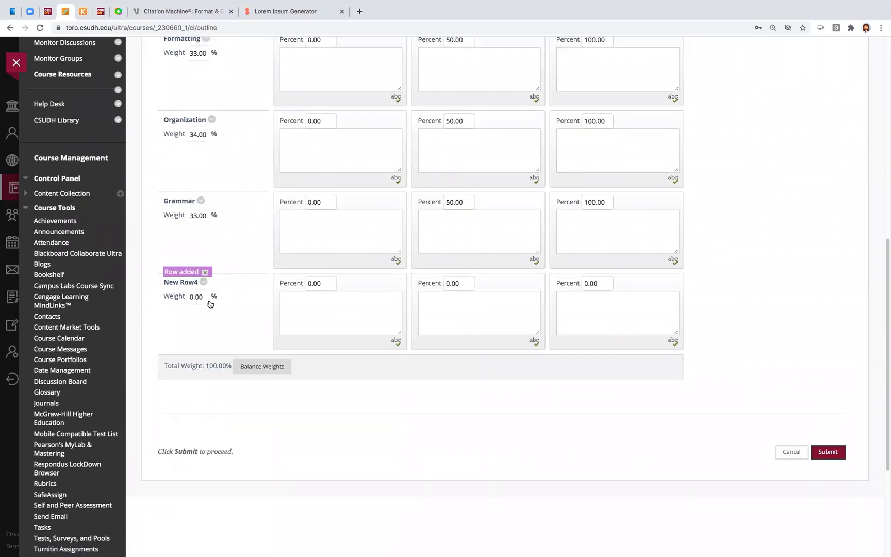
Step: Rename the newly added criteria row as "name" and save the label
{"action": "left_click", "coordinate": [203, 283]}
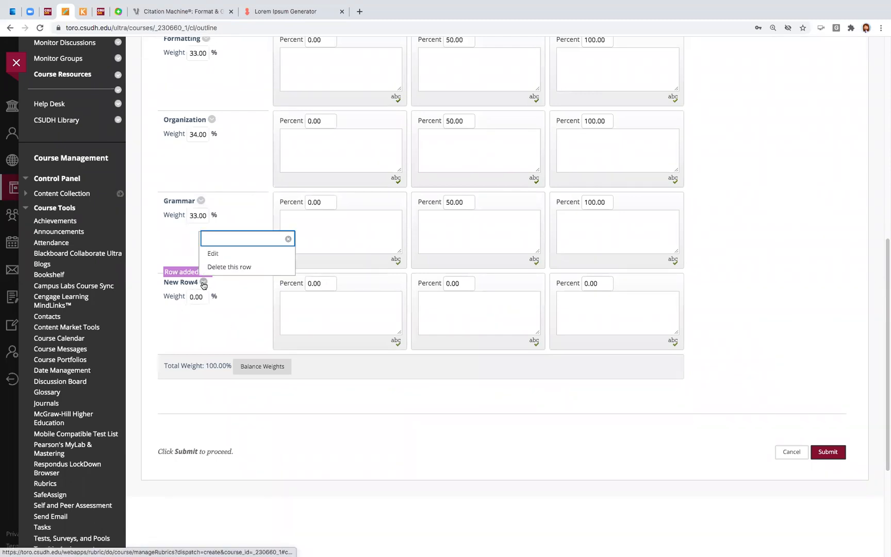
{"action": "left_click", "coordinate": [213, 254]}
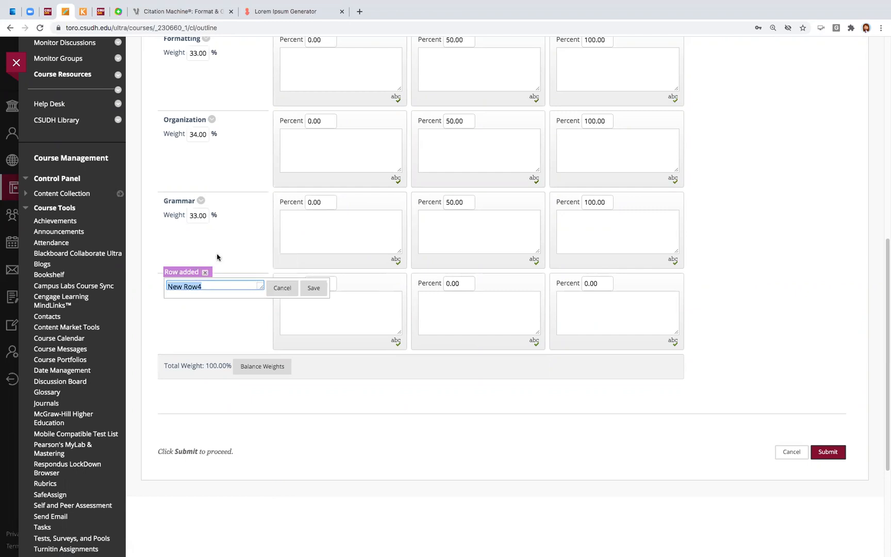
{"action": "type", "text": "name"}
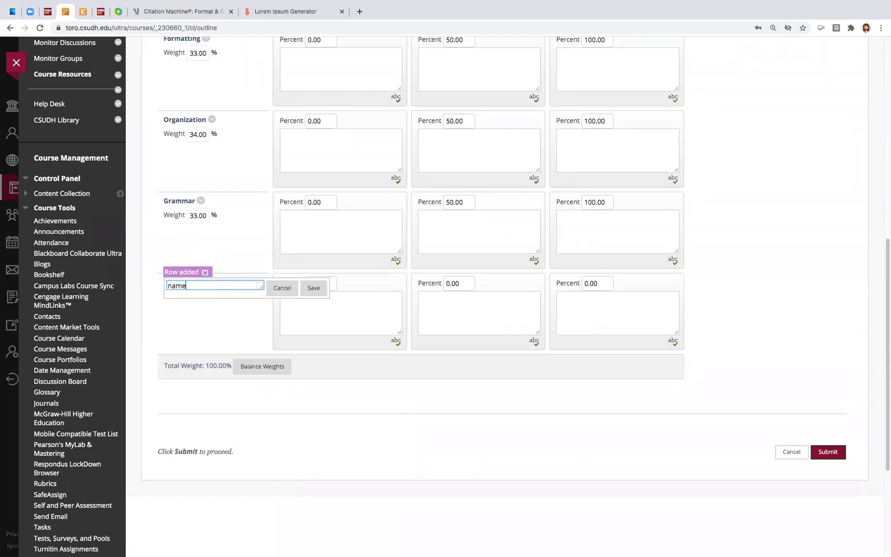
{"action": "left_click", "coordinate": [314, 289]}
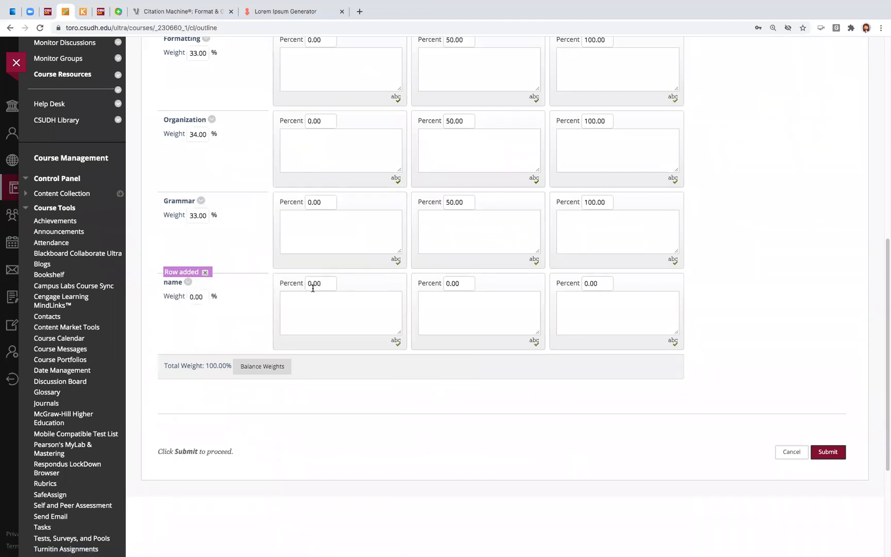
Step: Enter 10 as the "name" criterion's weight and balance the weights evenly across all four criteria
{"action": "left_click", "coordinate": [166, 298]}
{"action": "type", "text": "10"}
{"action": "left_click", "coordinate": [245, 368]}
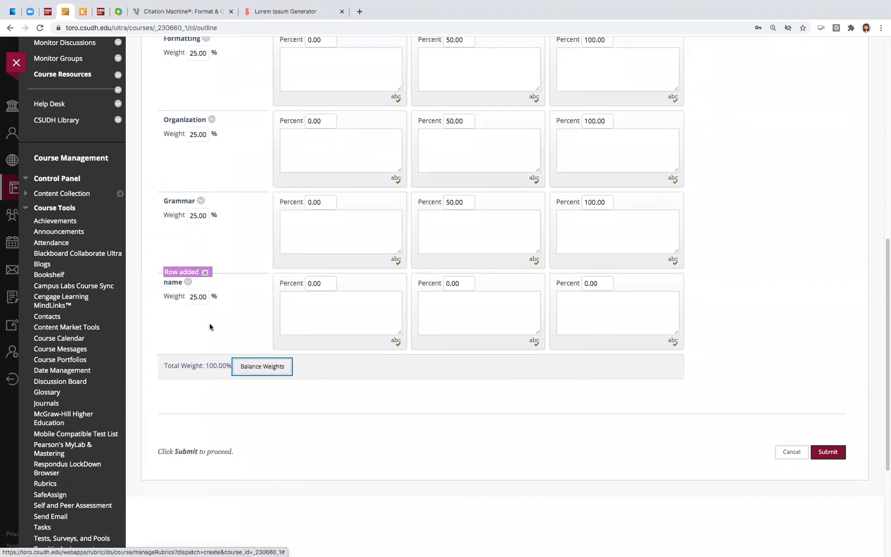
{"action": "scroll", "coordinate": [233, 323], "scroll_direction": "up", "scroll_amount": 5}
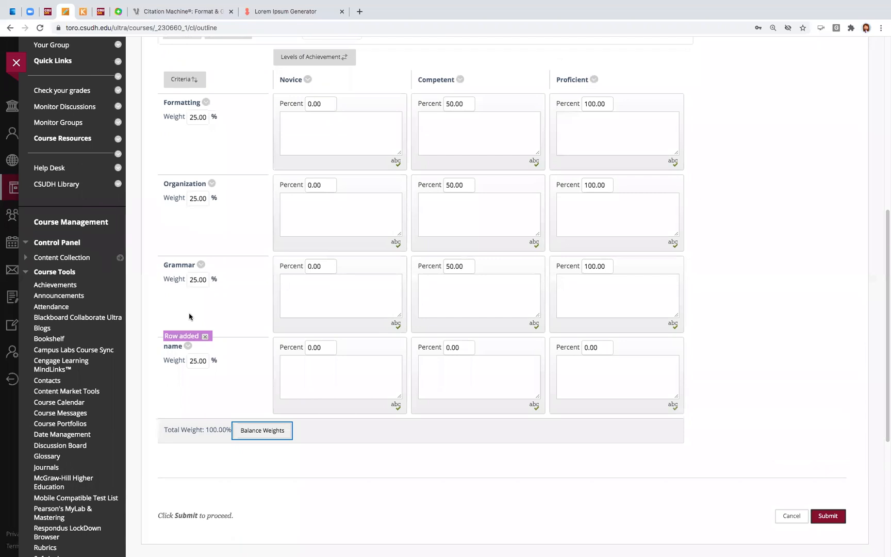
Step: Add a fourth level of achievement column to the rubric grid
{"action": "scroll", "coordinate": [200, 327], "scroll_direction": "down", "scroll_amount": 1}
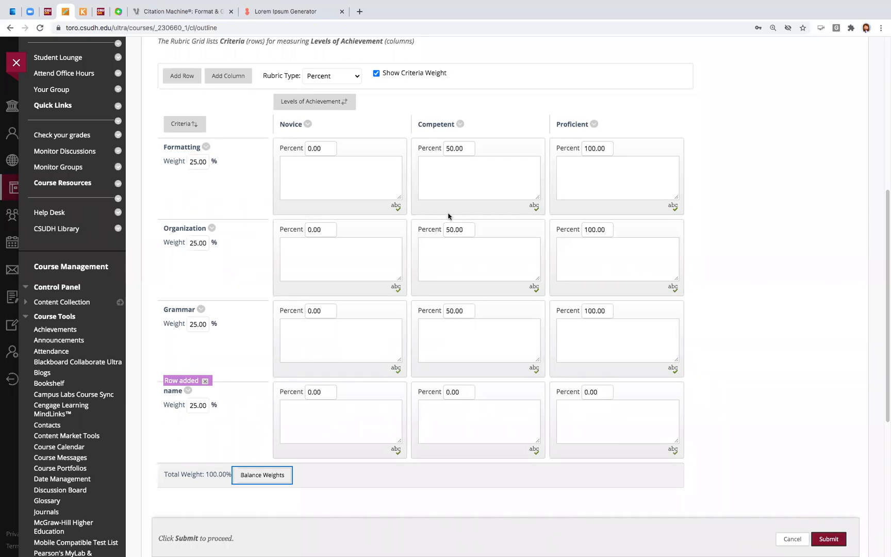
{"action": "scroll", "coordinate": [445, 214], "scroll_direction": "up", "scroll_amount": 2}
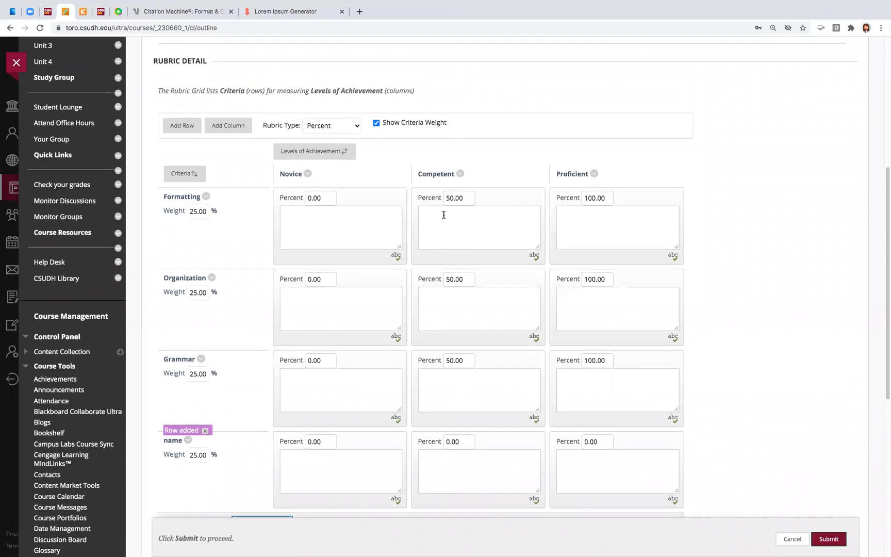
{"action": "left_click", "coordinate": [231, 129]}
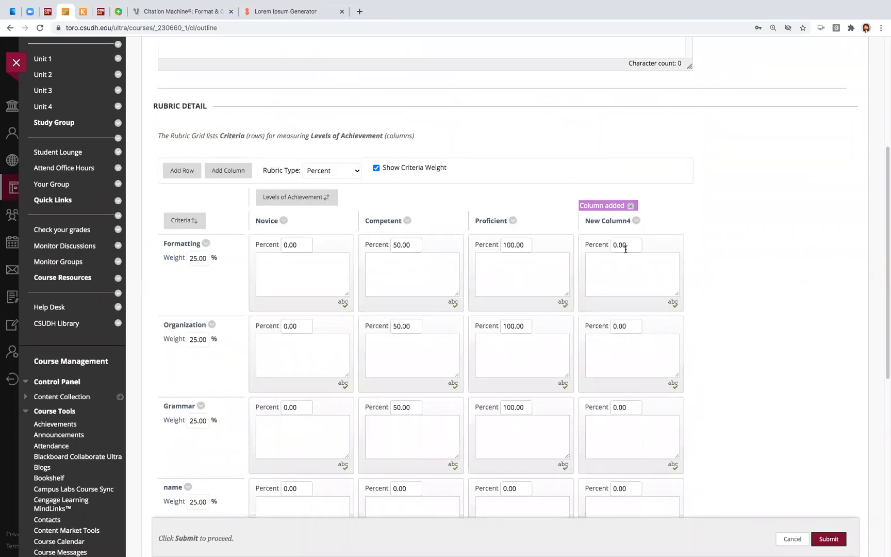
Step: Rename the new fourth level of achievement column as "Critera level" and save the label
{"action": "left_click", "coordinate": [637, 221]}
{"action": "left_click", "coordinate": [645, 254]}
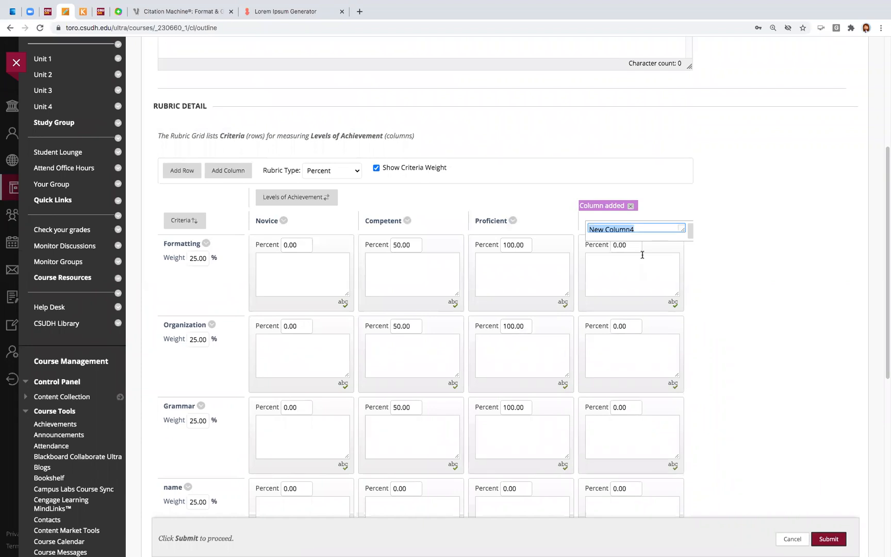
{"action": "type", "text": "Critera level"}
{"action": "key", "text": "Return"}
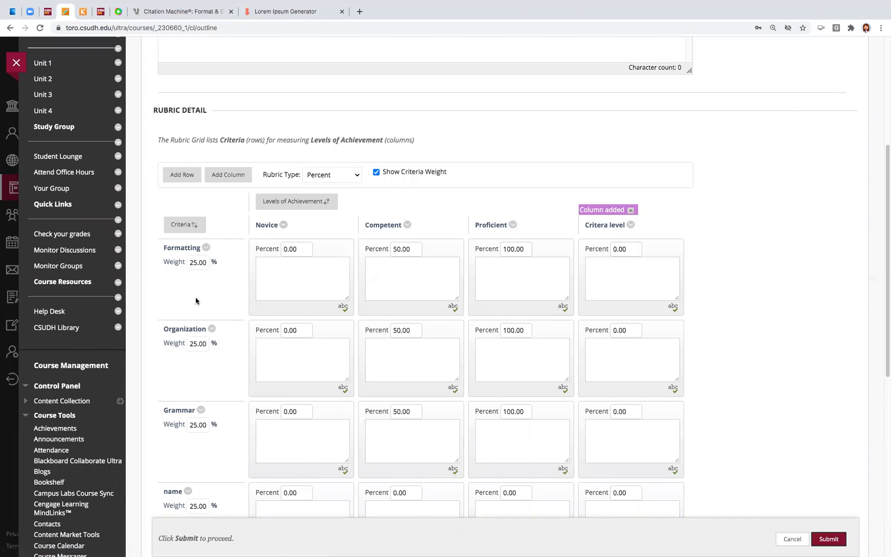
Step: Delete the "Critera level" column from the rubric grid and dismiss the removal notice
{"action": "scroll", "coordinate": [219, 250], "scroll_direction": "down", "scroll_amount": 3}
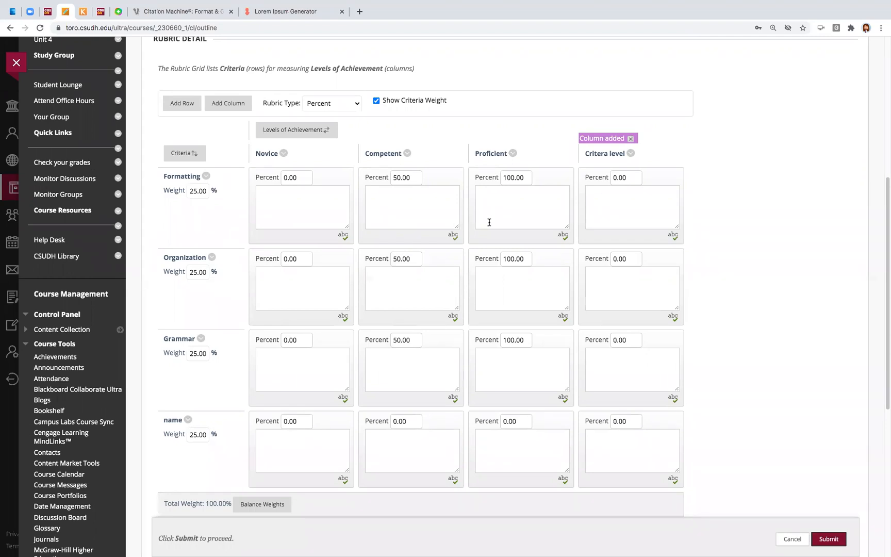
{"action": "scroll", "coordinate": [489, 222], "scroll_direction": "up", "scroll_amount": 2}
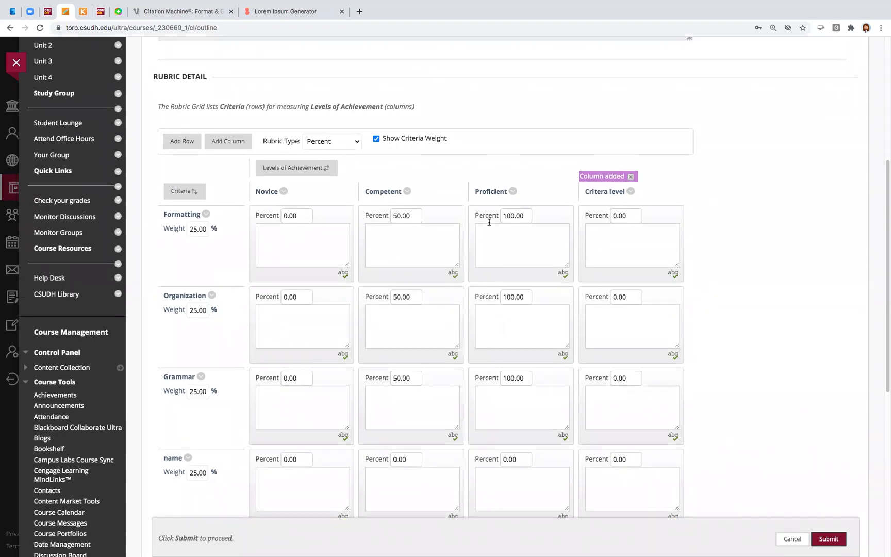
{"action": "scroll", "coordinate": [489, 222], "scroll_direction": "down", "scroll_amount": 2}
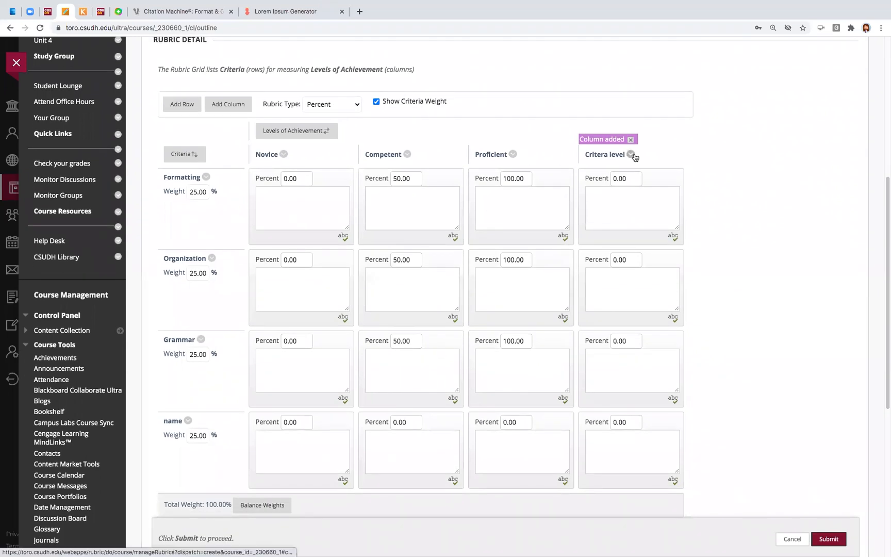
{"action": "left_click", "coordinate": [630, 154]}
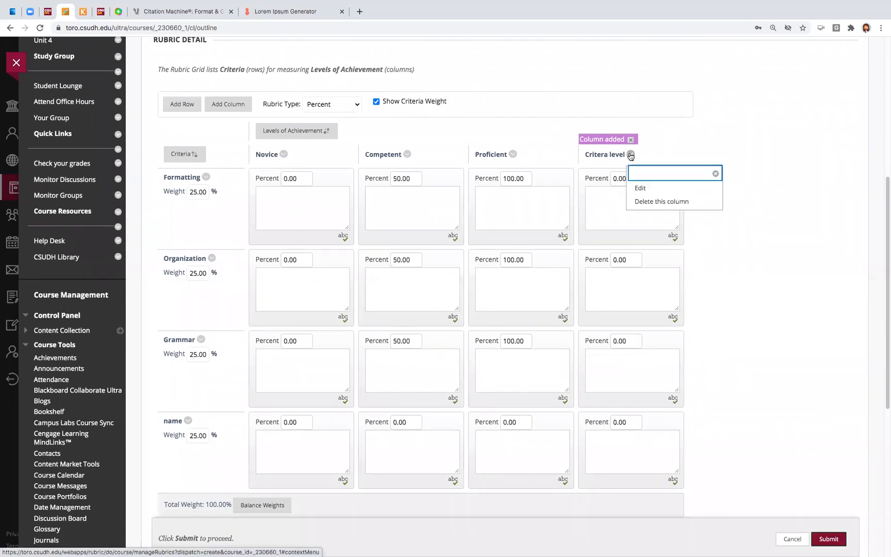
{"action": "left_click", "coordinate": [640, 202]}
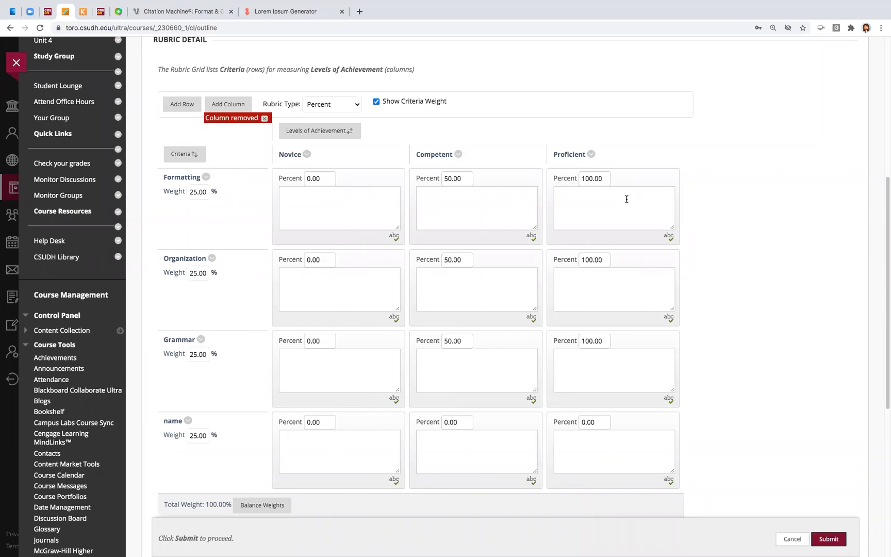
{"action": "left_click", "coordinate": [264, 119]}
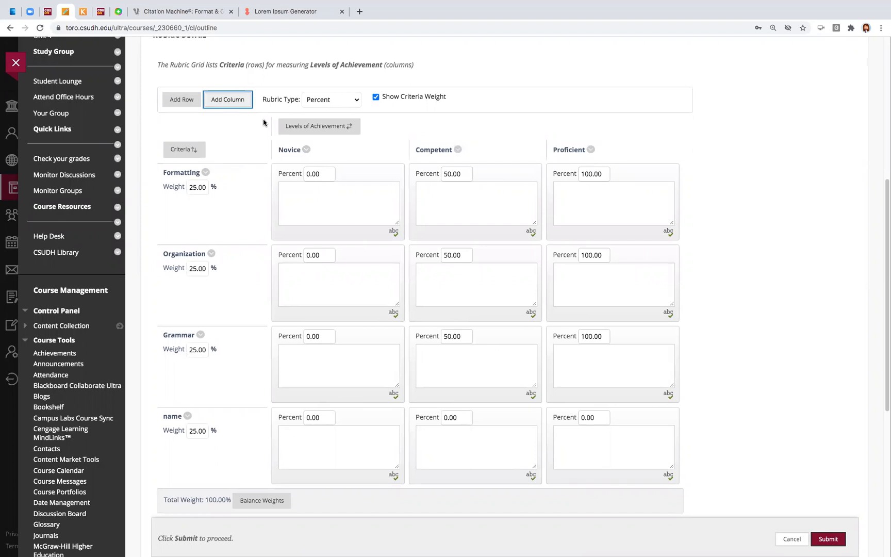
Step: Leave the unsaved rubric for the Course Rubrics page and review the essay and discussion rubrics shared there
{"action": "scroll", "coordinate": [264, 122], "scroll_direction": "up", "scroll_amount": 1}
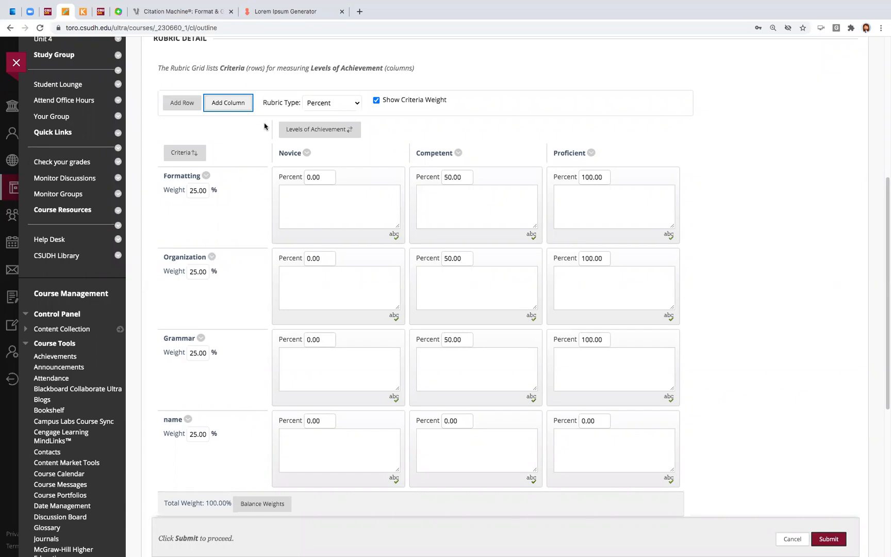
{"action": "scroll", "coordinate": [78, 111], "scroll_direction": "up", "scroll_amount": 3}
{"action": "scroll", "coordinate": [77, 112], "scroll_direction": "up", "scroll_amount": 5}
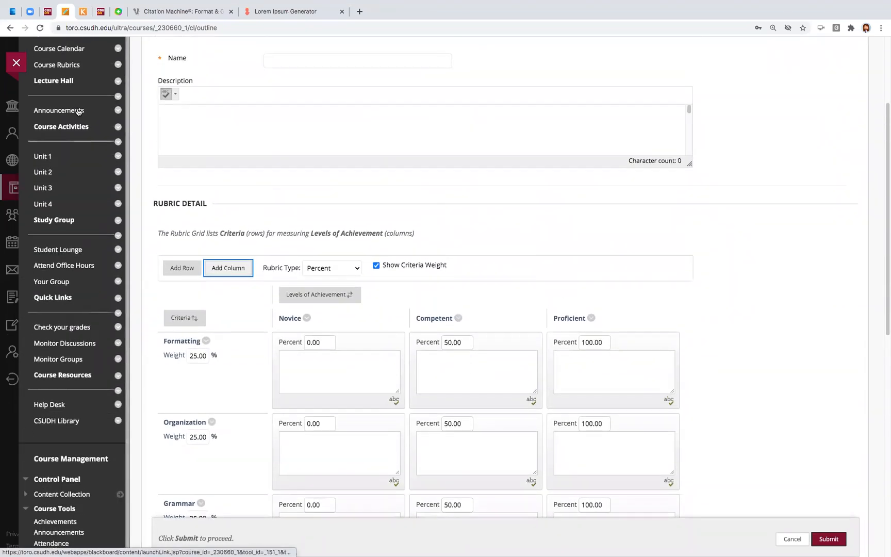
{"action": "left_click", "coordinate": [67, 110]}
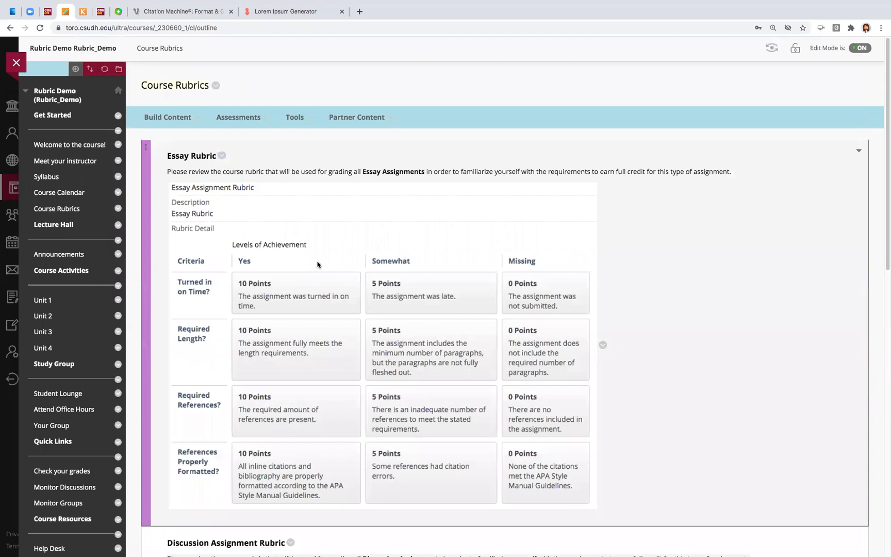
{"action": "scroll", "coordinate": [318, 265], "scroll_direction": "down", "scroll_amount": 5}
{"action": "scroll", "coordinate": [318, 265], "scroll_direction": "down", "scroll_amount": 5}
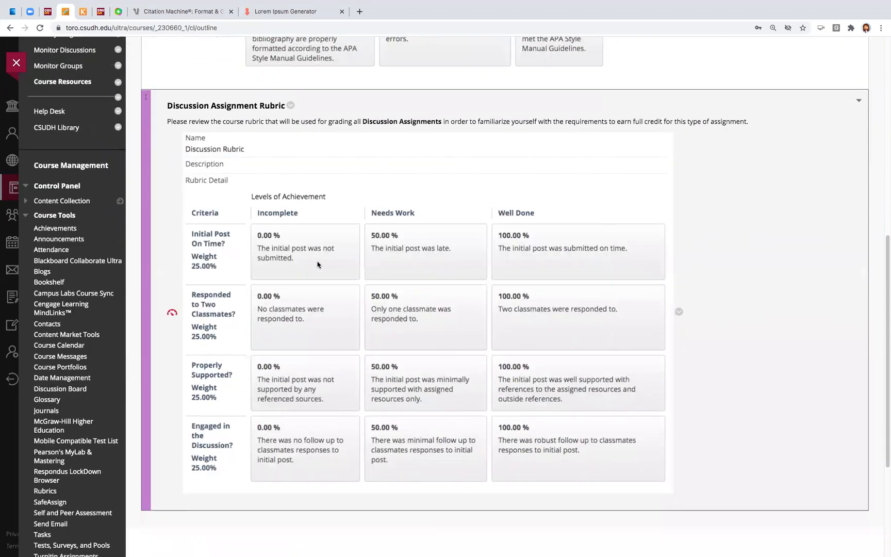
{"action": "scroll", "coordinate": [318, 265], "scroll_direction": "down", "scroll_amount": 1}
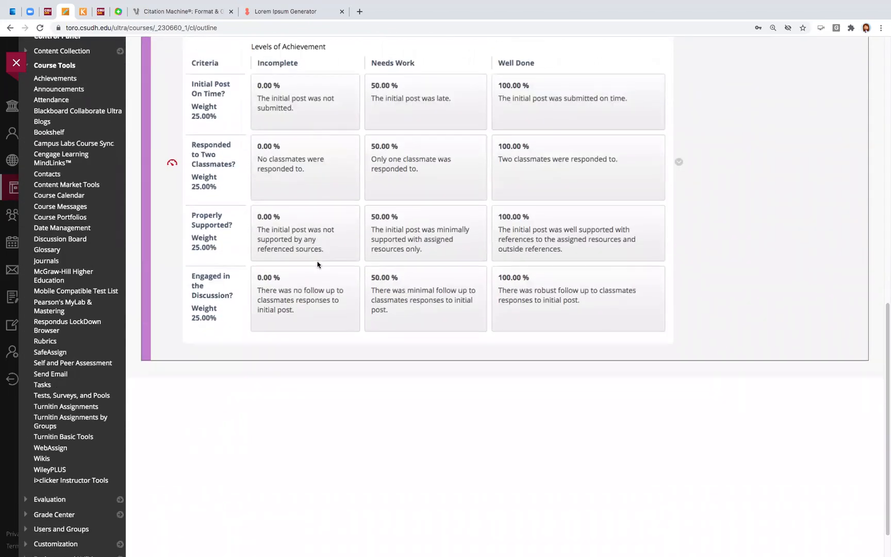
{"action": "scroll", "coordinate": [318, 264], "scroll_direction": "up", "scroll_amount": 3}
{"action": "scroll", "coordinate": [318, 265], "scroll_direction": "up", "scroll_amount": 3}
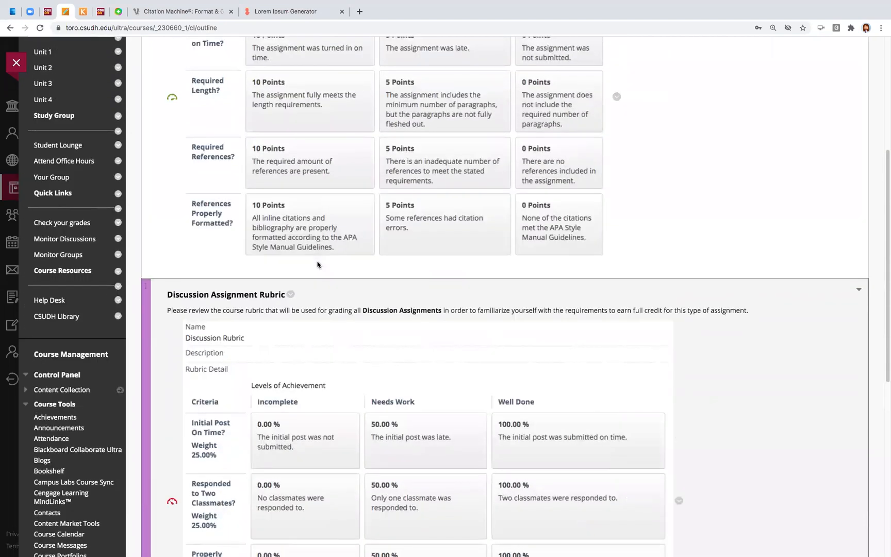
{"action": "scroll", "coordinate": [318, 265], "scroll_direction": "up", "scroll_amount": 4}
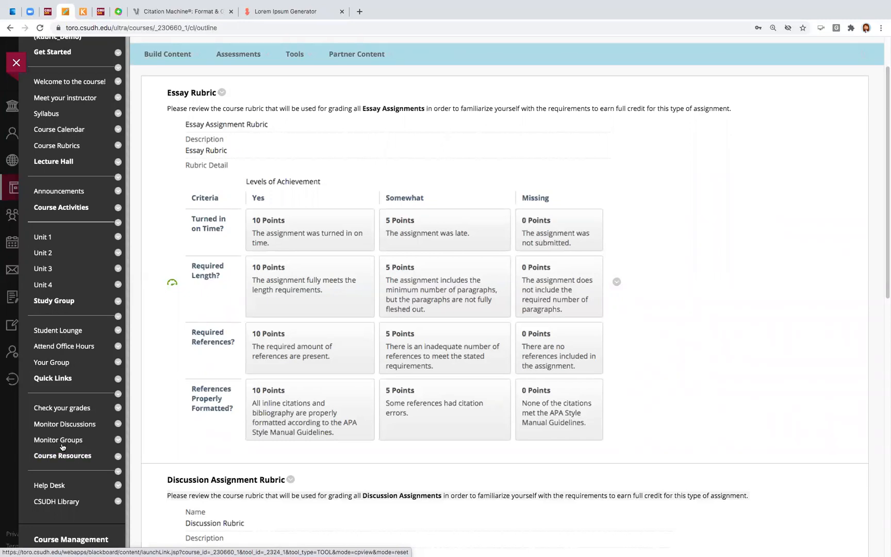
Step: Open the Rubrics tool among the course tools to view the course's list of rubrics
{"action": "scroll", "coordinate": [62, 448], "scroll_direction": "down", "scroll_amount": 2}
{"action": "scroll", "coordinate": [62, 448], "scroll_direction": "down", "scroll_amount": 6}
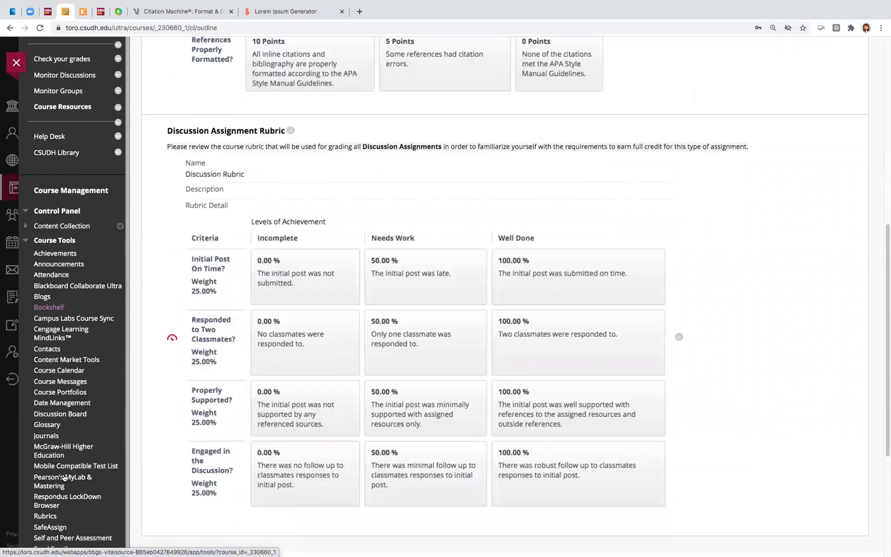
{"action": "scroll", "coordinate": [59, 496], "scroll_direction": "down", "scroll_amount": 2}
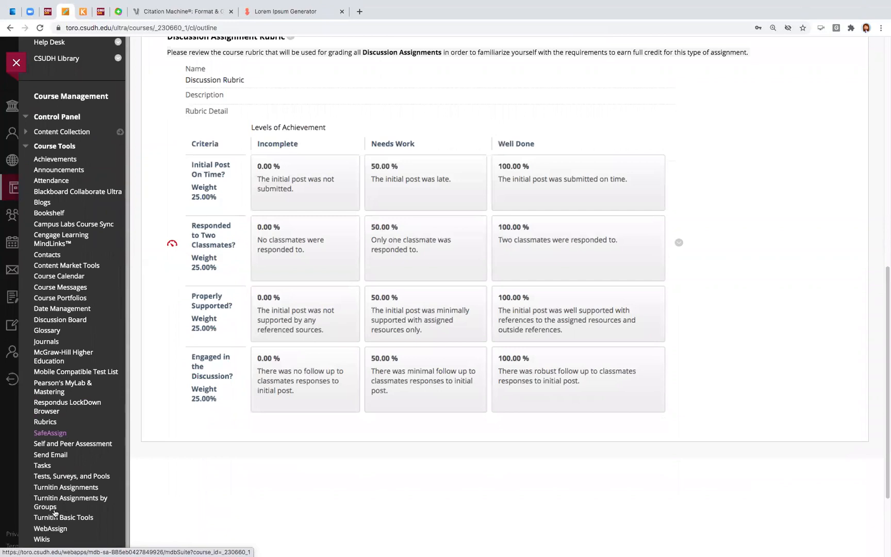
{"action": "left_click", "coordinate": [54, 425]}
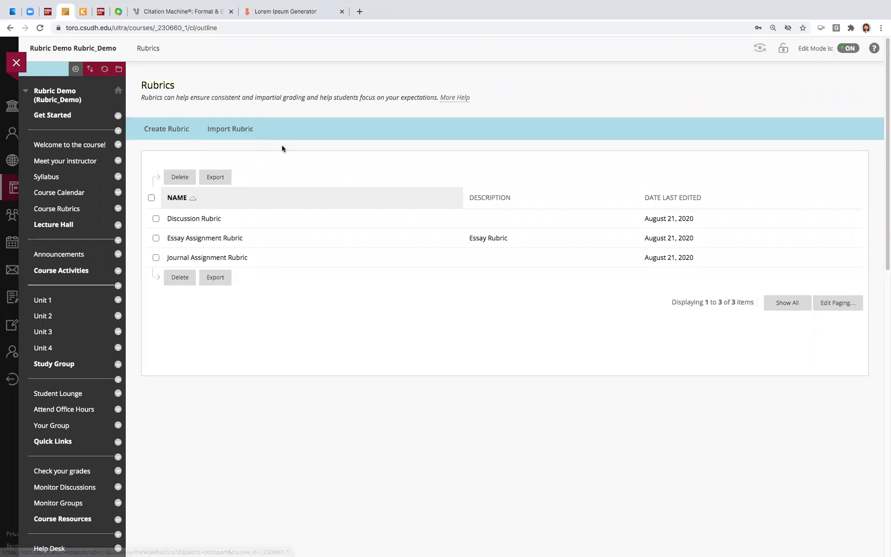
Step: Collapse the course tools, expand the Grade Center, and open its Needs Grading page
{"action": "scroll", "coordinate": [64, 409], "scroll_direction": "down", "scroll_amount": 3}
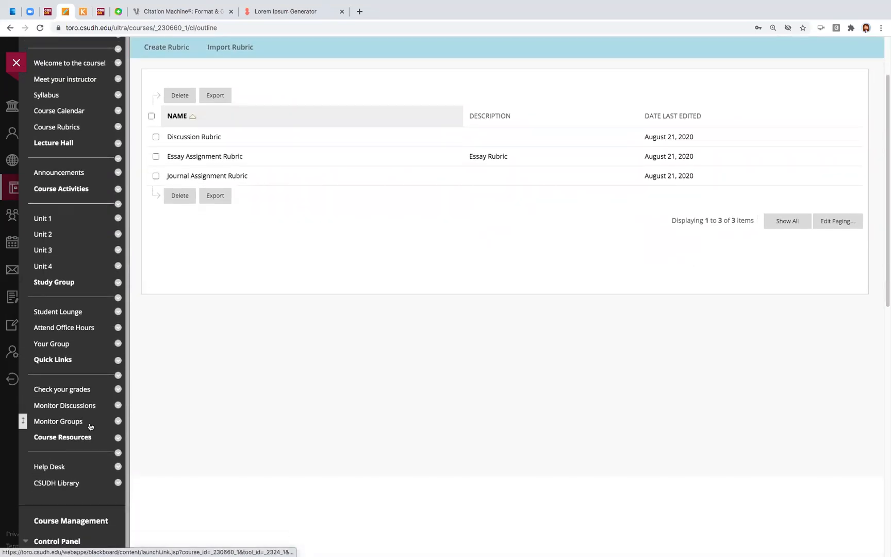
{"action": "scroll", "coordinate": [79, 426], "scroll_direction": "down", "scroll_amount": 2}
{"action": "scroll", "coordinate": [80, 427], "scroll_direction": "down", "scroll_amount": 3}
{"action": "scroll", "coordinate": [80, 426], "scroll_direction": "up", "scroll_amount": 3}
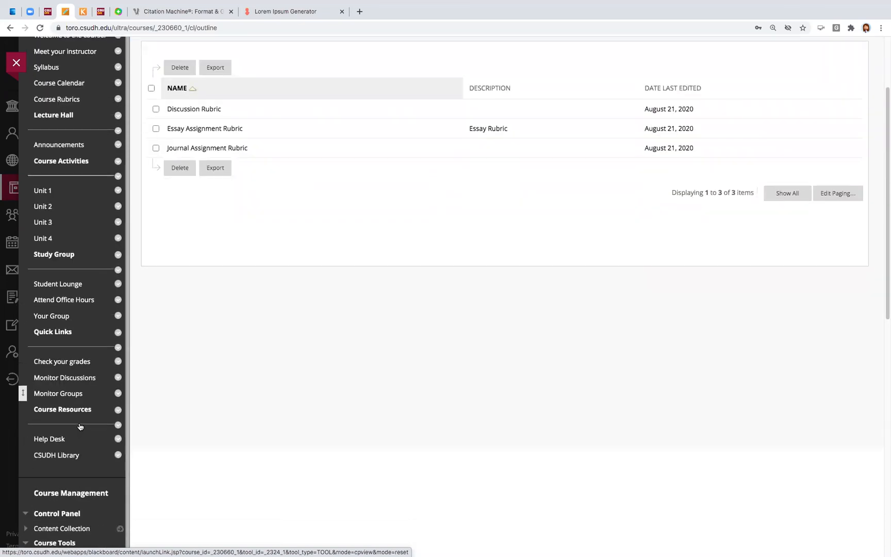
{"action": "scroll", "coordinate": [78, 423], "scroll_direction": "down", "scroll_amount": 3}
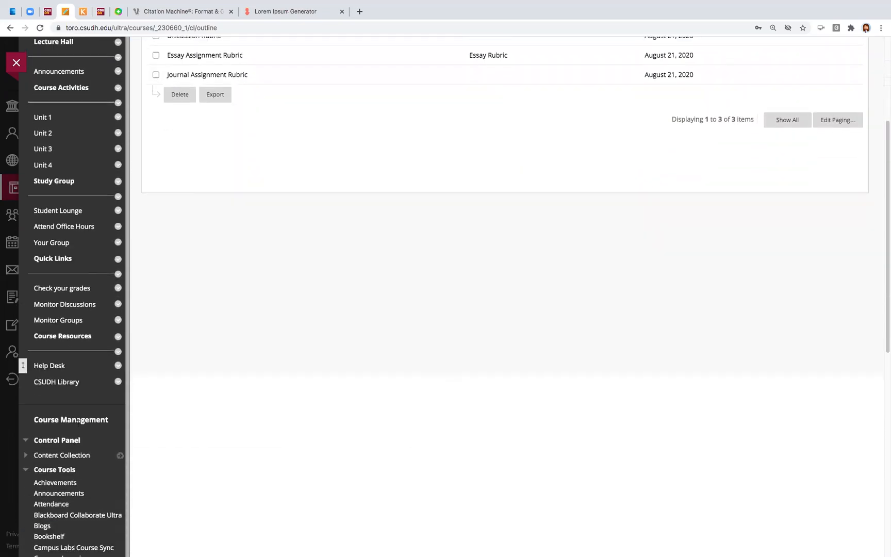
{"action": "left_click", "coordinate": [25, 472]}
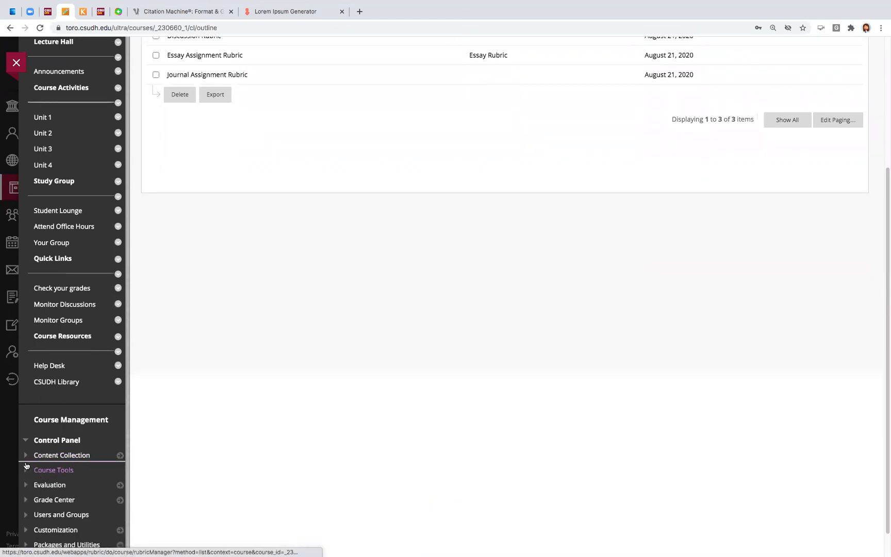
{"action": "left_click", "coordinate": [25, 500]}
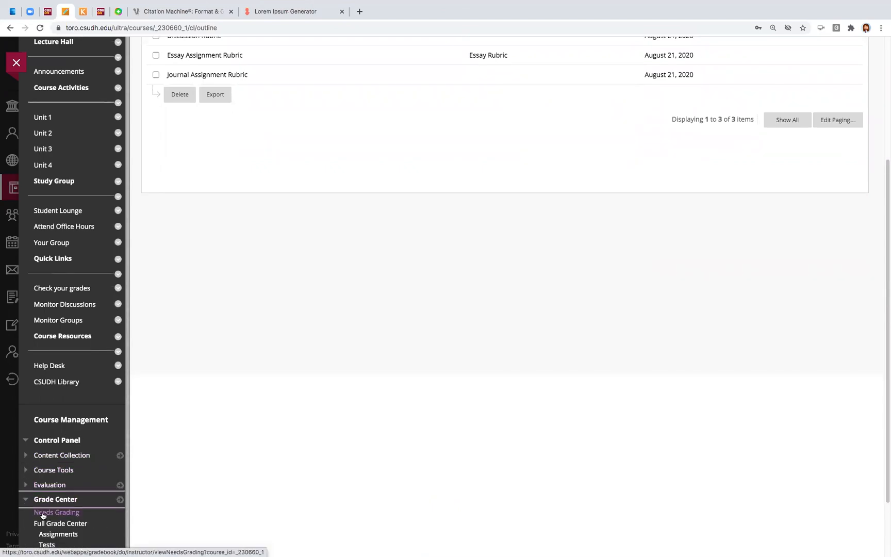
{"action": "left_click", "coordinate": [44, 517]}
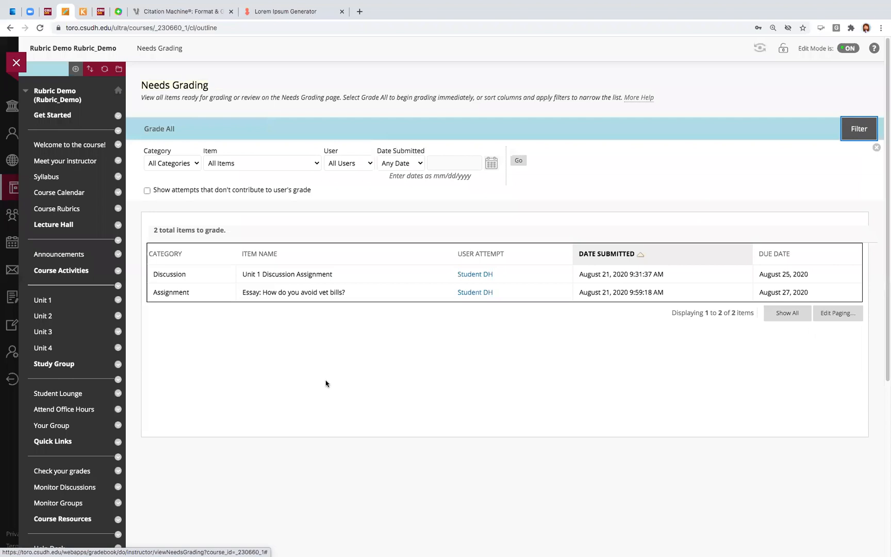
Step: Start grading all users for the Unit 1 Discussion Assignment
{"action": "mouse_move", "coordinate": [304, 273]}
{"action": "left_click", "coordinate": [338, 277]}
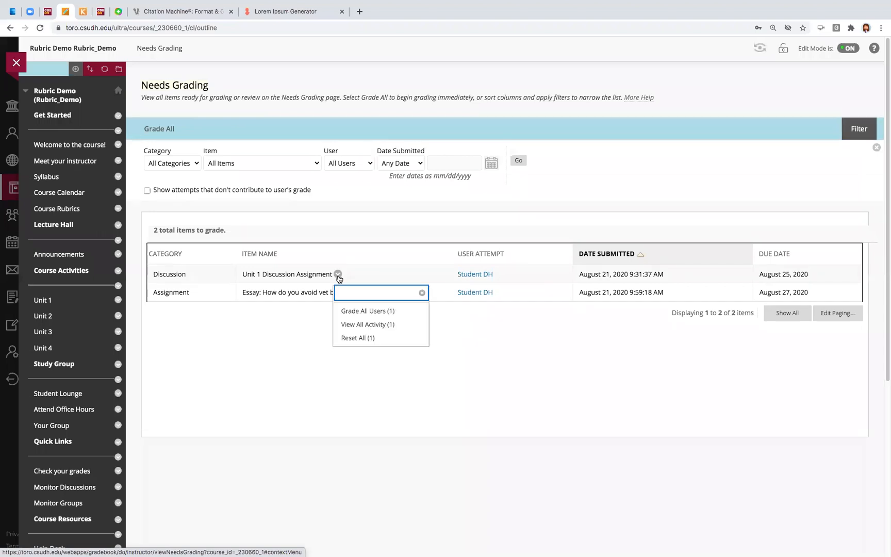
{"action": "left_click", "coordinate": [355, 316]}
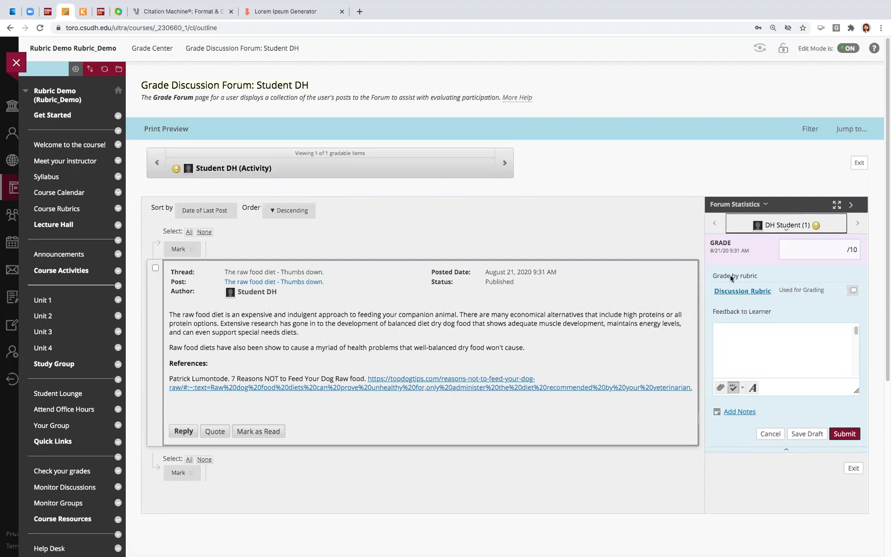
Step: Enter a grade of 10 for the discussion attempt, and clear it from the grade field again
{"action": "left_click", "coordinate": [829, 251]}
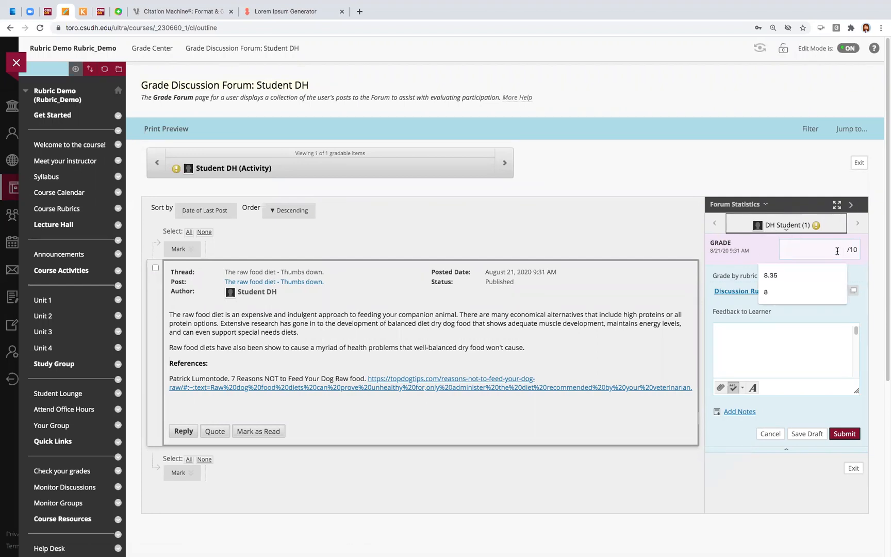
{"action": "type", "text": "10"}
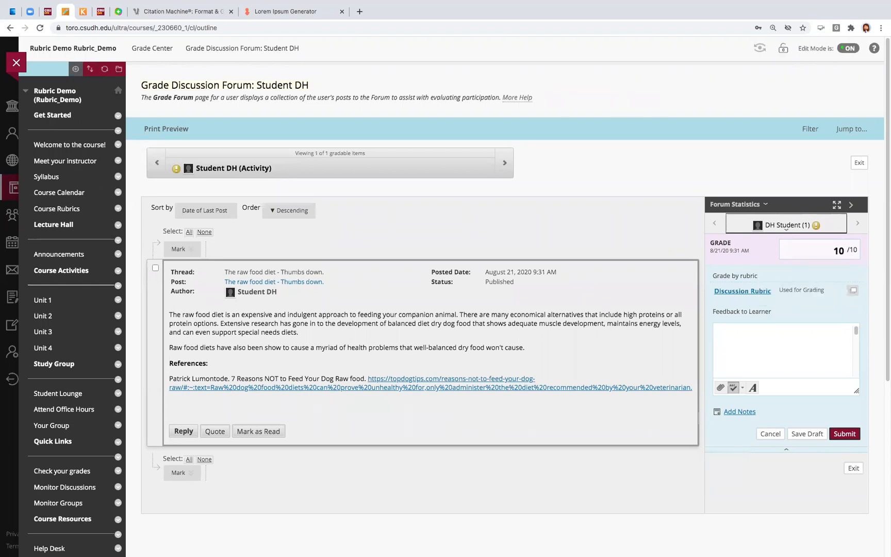
{"action": "left_click_drag", "start_coordinate": [832, 251], "coordinate": [846, 251]}
{"action": "key", "text": "BackSpace"}
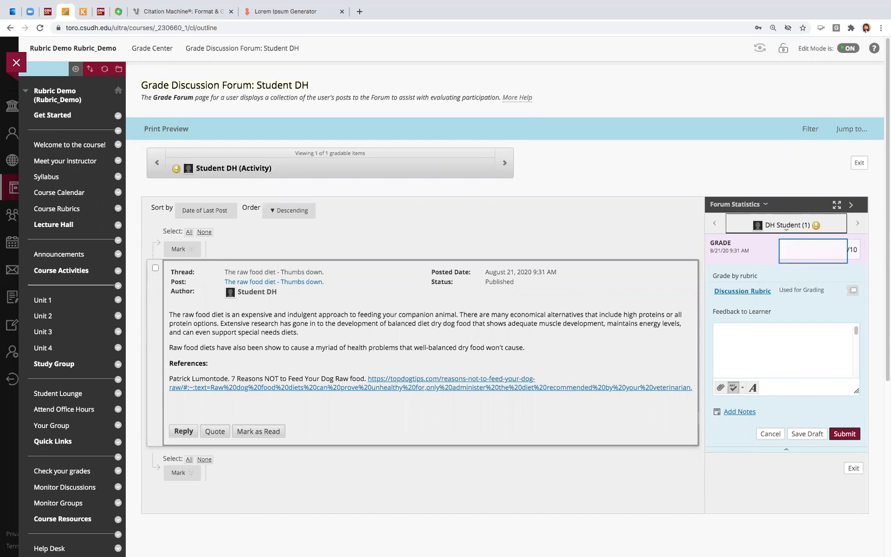
Step: Open the Discussion Rubric for grading and show both its feedback fields and its descriptions
{"action": "left_click", "coordinate": [753, 291]}
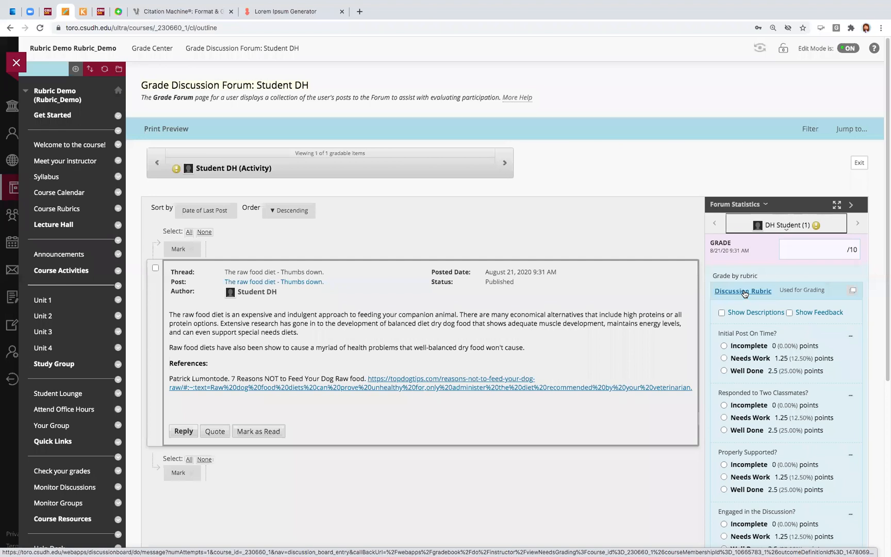
{"action": "scroll", "coordinate": [744, 293], "scroll_direction": "down", "scroll_amount": 4}
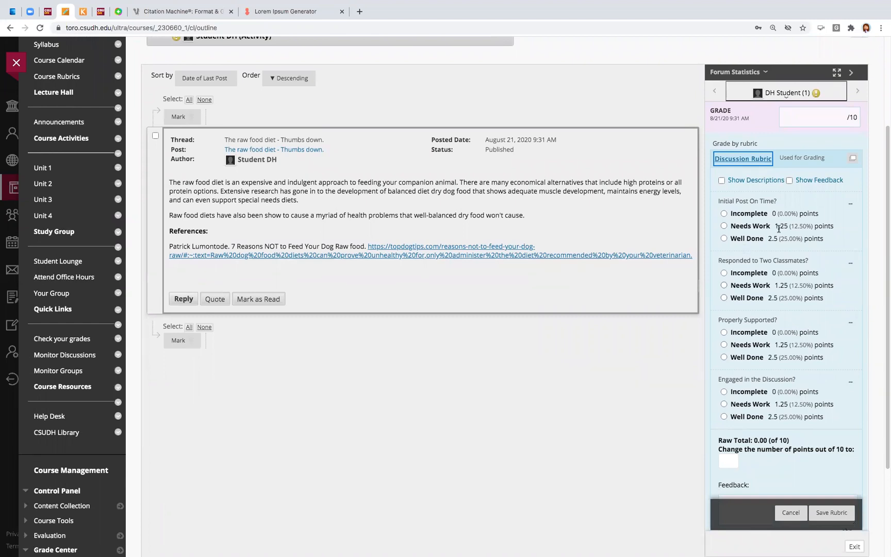
{"action": "left_click", "coordinate": [788, 181]}
{"action": "left_click", "coordinate": [722, 181]}
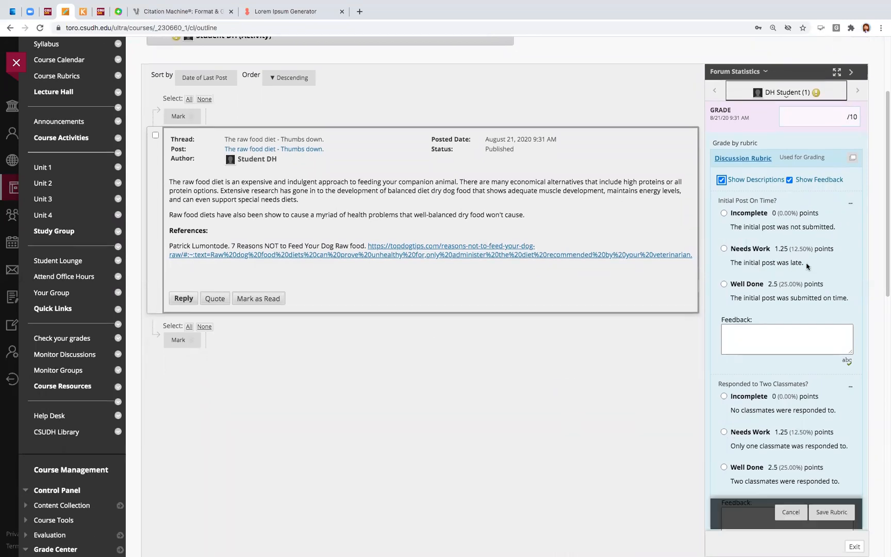
Step: Rate the "Initial Post On Time?" criterion as Well Done, worth 2.5 points
{"action": "scroll", "coordinate": [808, 266], "scroll_direction": "down", "scroll_amount": 1}
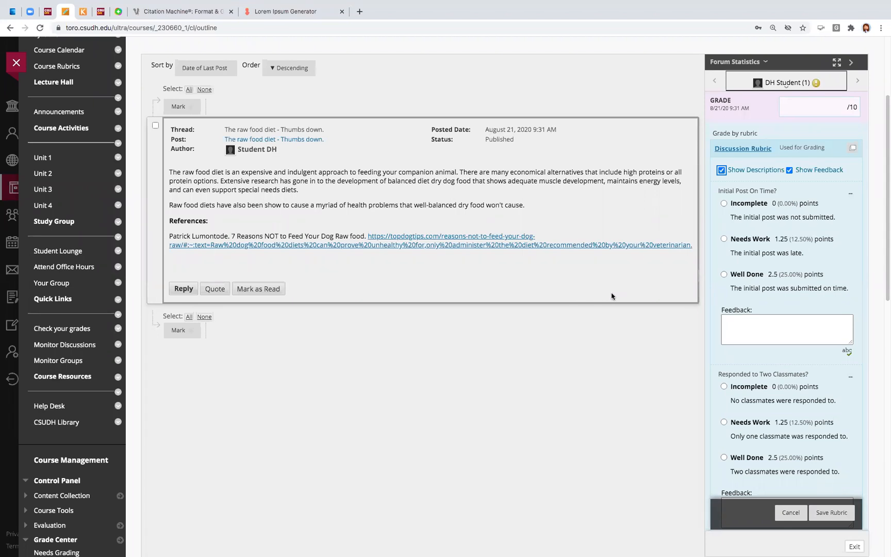
{"action": "left_click", "coordinate": [724, 275]}
{"action": "scroll", "coordinate": [805, 335], "scroll_direction": "down", "scroll_amount": 4}
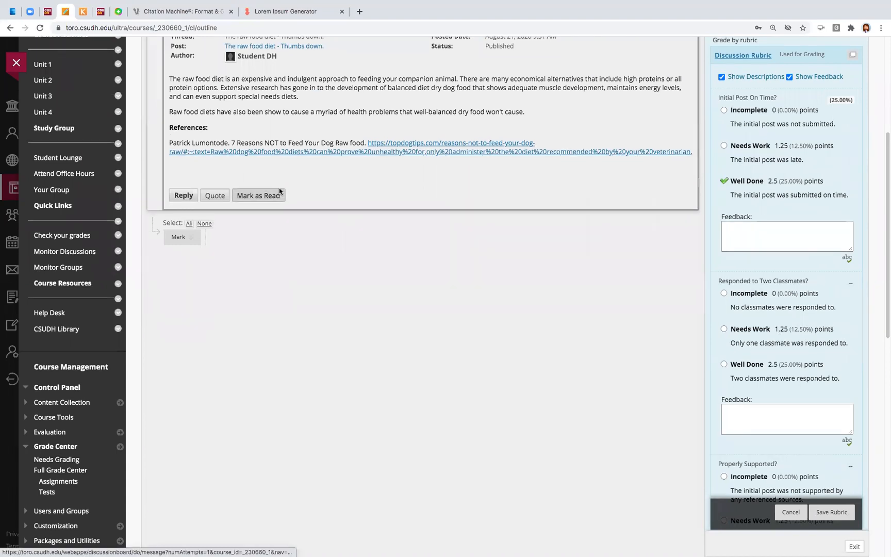
{"action": "scroll", "coordinate": [279, 187], "scroll_direction": "up", "scroll_amount": 3}
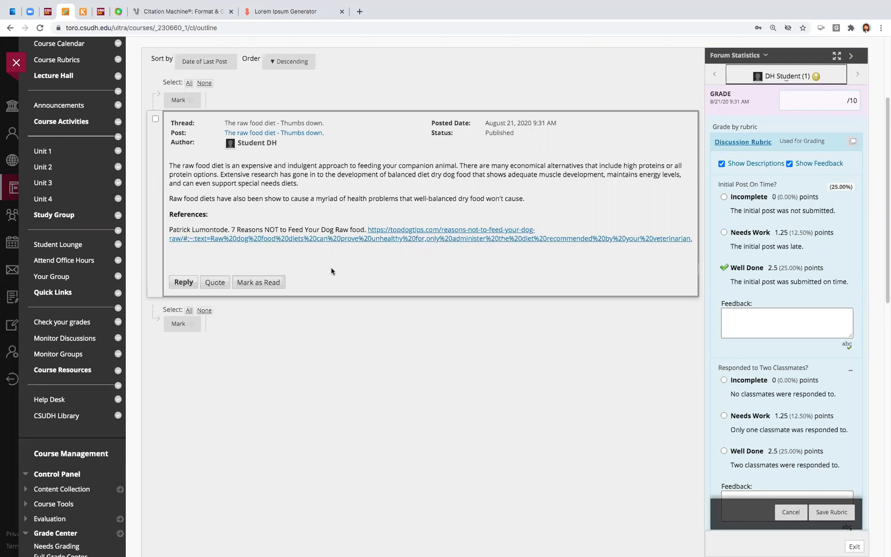
Step: Rate the "Responded to Two Classmates?" criterion as Incomplete, worth 0 points
{"action": "scroll", "coordinate": [332, 271], "scroll_direction": "up", "scroll_amount": 2}
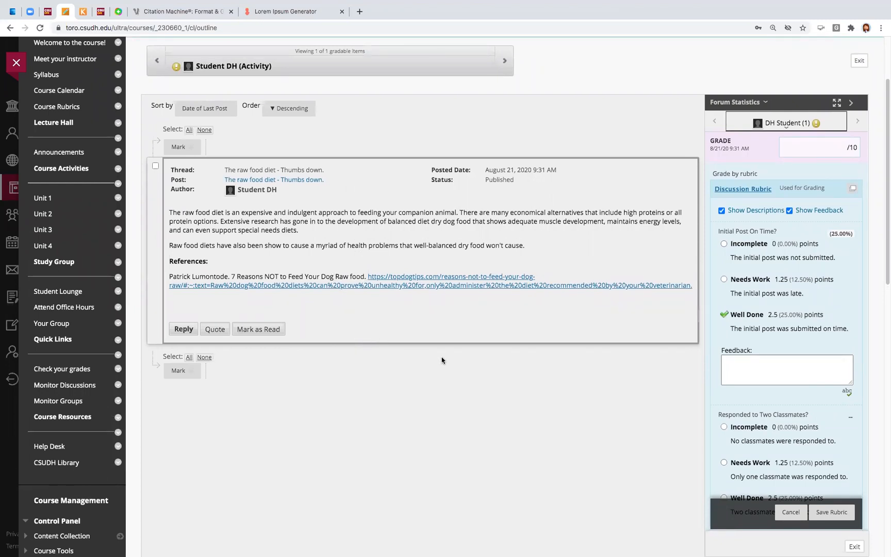
{"action": "scroll", "coordinate": [704, 386], "scroll_direction": "down", "scroll_amount": 2}
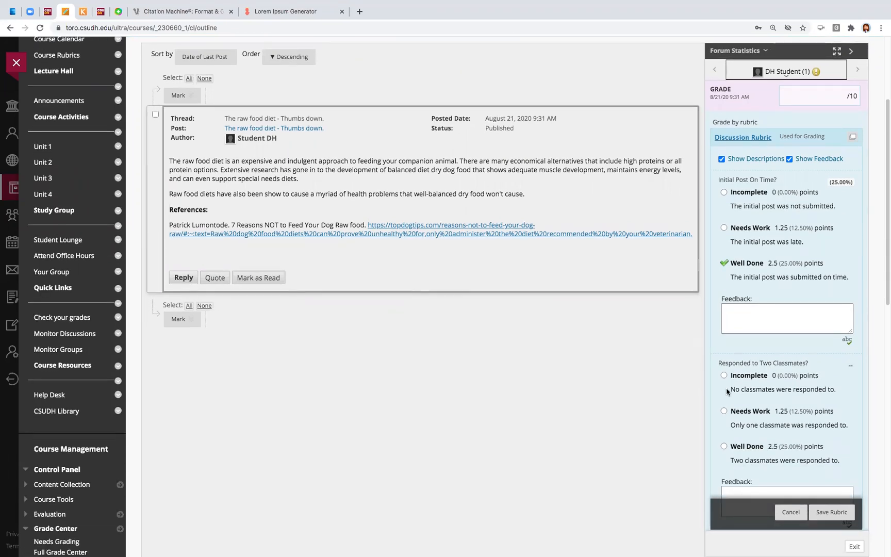
{"action": "left_click", "coordinate": [724, 376]}
Step: Check the post's references against the "Properly Supported?" criterion and rate it as Needs Work, worth 1.25 points
{"action": "scroll", "coordinate": [656, 384], "scroll_direction": "down", "scroll_amount": 3}
{"action": "scroll", "coordinate": [656, 384], "scroll_direction": "down", "scroll_amount": 3}
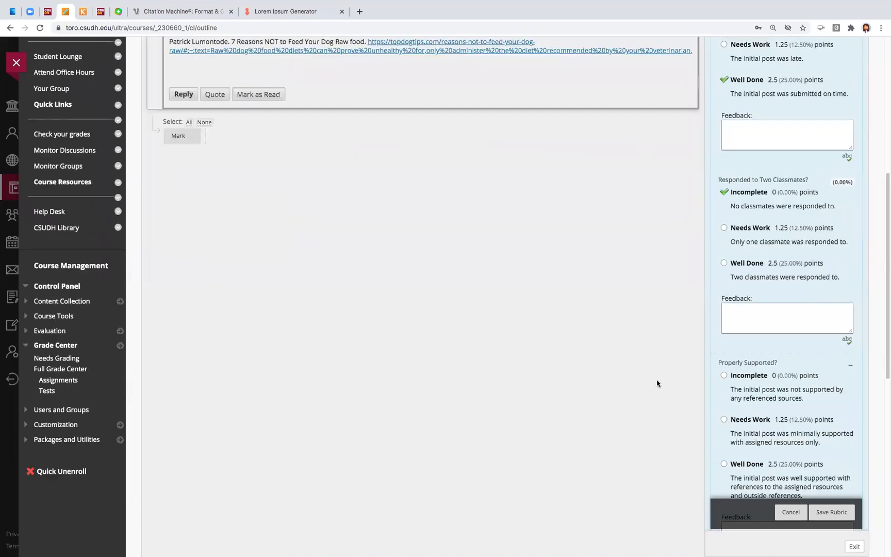
{"action": "scroll", "coordinate": [657, 384], "scroll_direction": "down", "scroll_amount": 2}
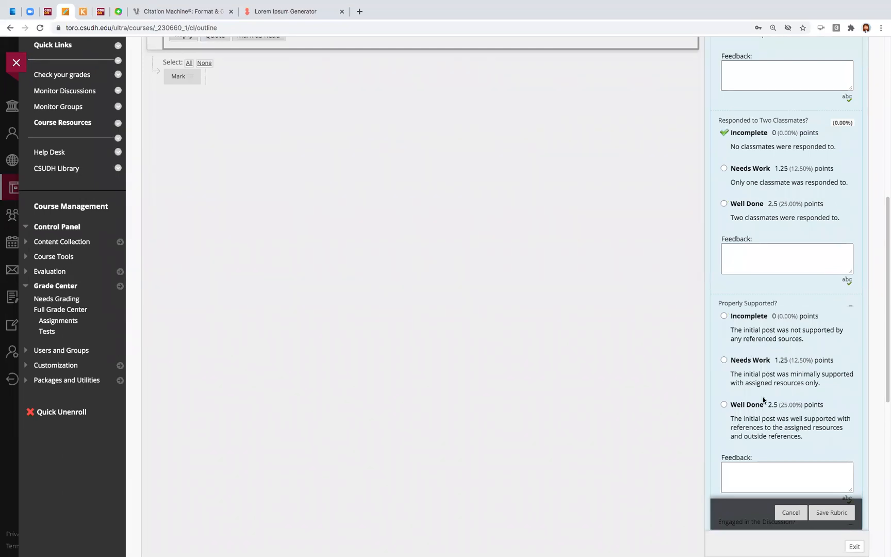
{"action": "scroll", "coordinate": [765, 405], "scroll_direction": "down", "scroll_amount": 1}
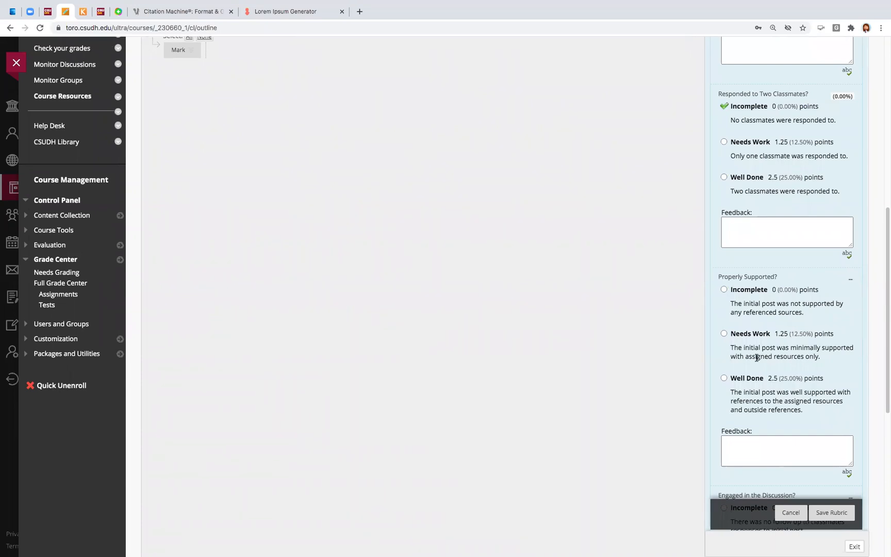
{"action": "scroll", "coordinate": [757, 358], "scroll_direction": "up", "scroll_amount": 10}
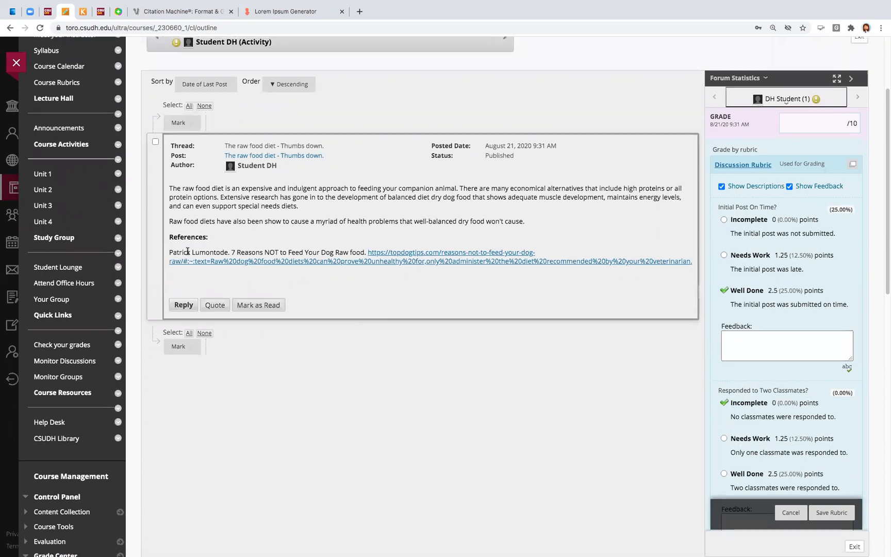
{"action": "scroll", "coordinate": [180, 242], "scroll_direction": "up", "scroll_amount": 1}
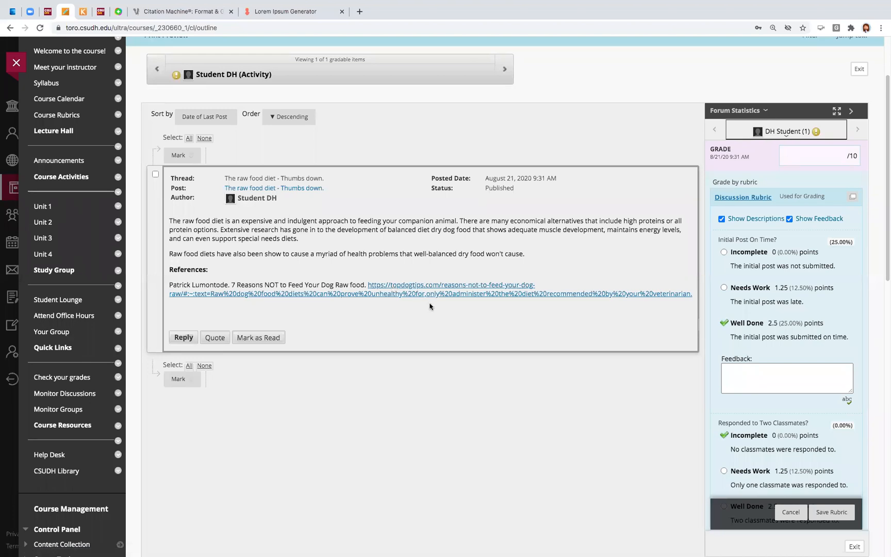
{"action": "scroll", "coordinate": [790, 344], "scroll_direction": "down", "scroll_amount": 6}
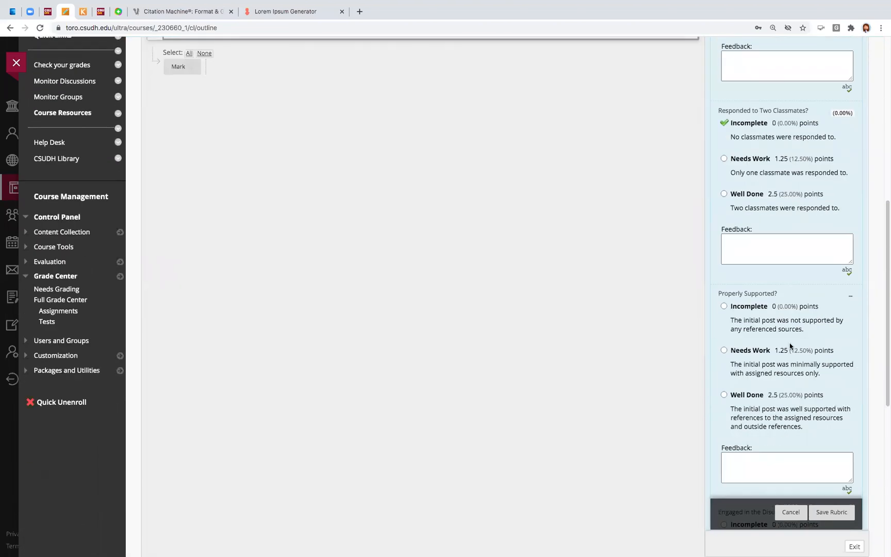
{"action": "left_click", "coordinate": [724, 350]}
Step: Enter the "Properly Supported?" feedback "You only listed one reference. Two were required for full credit."
{"action": "left_click", "coordinate": [814, 471]}
{"action": "type", "text": "You only listed one reference. I as"}
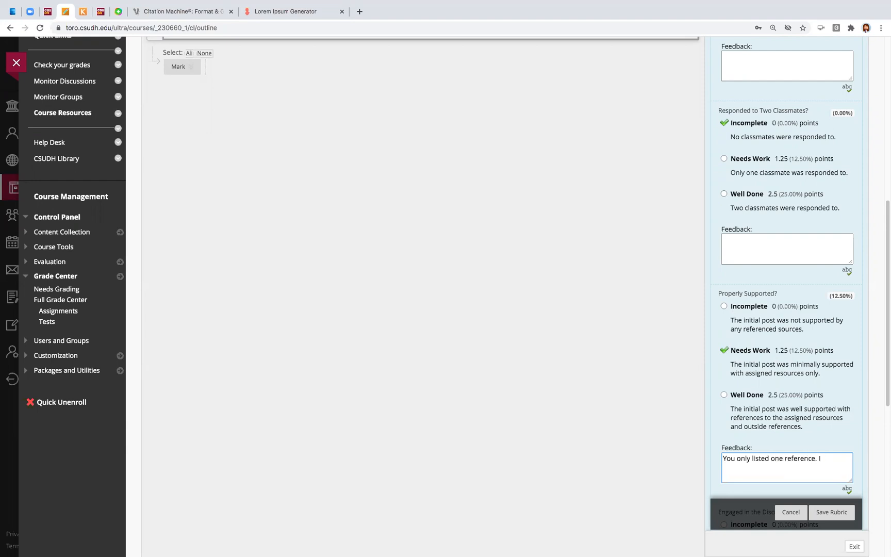
{"action": "type", "text": "Two r"}
{"action": "type", "text": "ere required for full credit."}
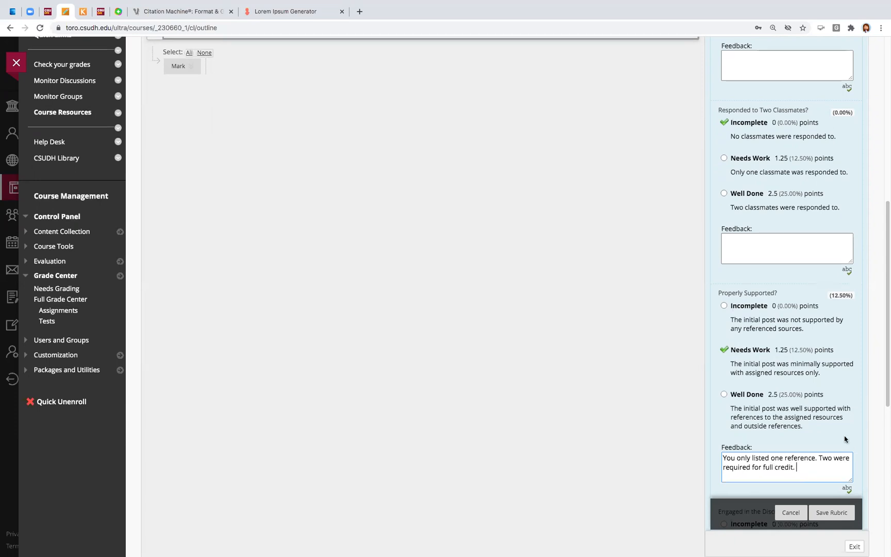
Step: Rate the "Engaged in the Discussion?" criterion as Incomplete, worth 0 points, and highlight that rating's description
{"action": "scroll", "coordinate": [845, 440], "scroll_direction": "down", "scroll_amount": 3}
{"action": "scroll", "coordinate": [845, 439], "scroll_direction": "down", "scroll_amount": 1}
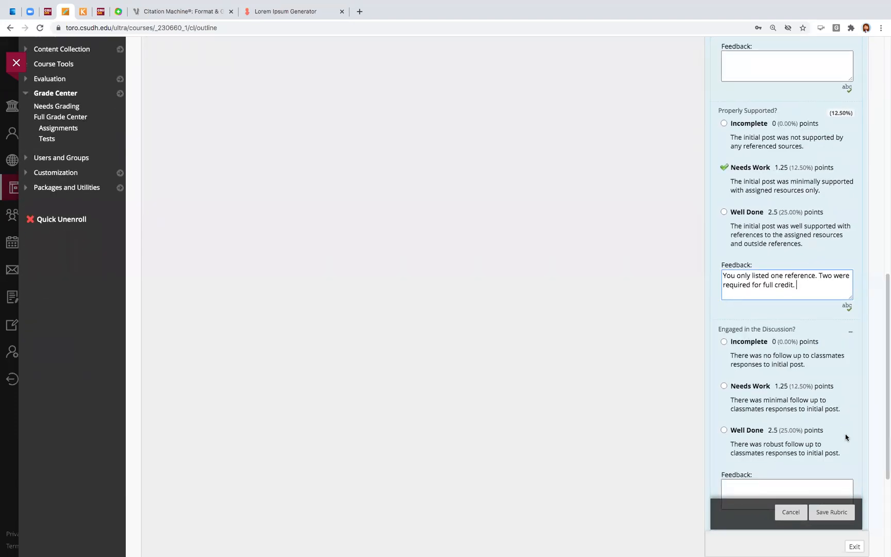
{"action": "scroll", "coordinate": [645, 374], "scroll_direction": "down", "scroll_amount": 3}
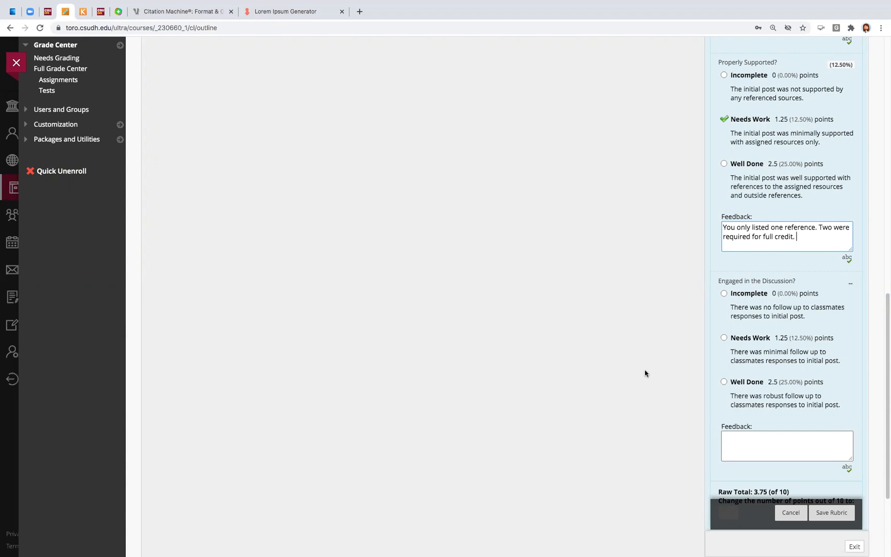
{"action": "scroll", "coordinate": [620, 394], "scroll_direction": "up", "scroll_amount": 4}
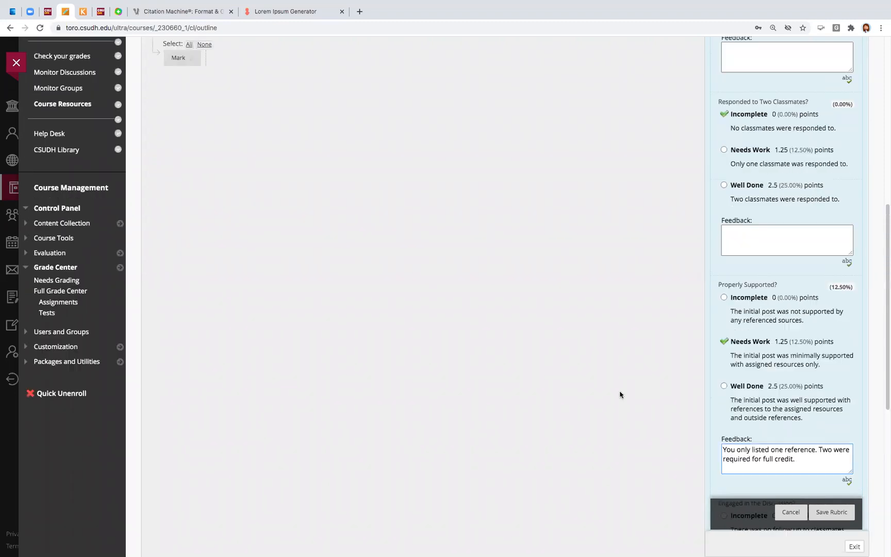
{"action": "scroll", "coordinate": [620, 395], "scroll_direction": "up", "scroll_amount": 8}
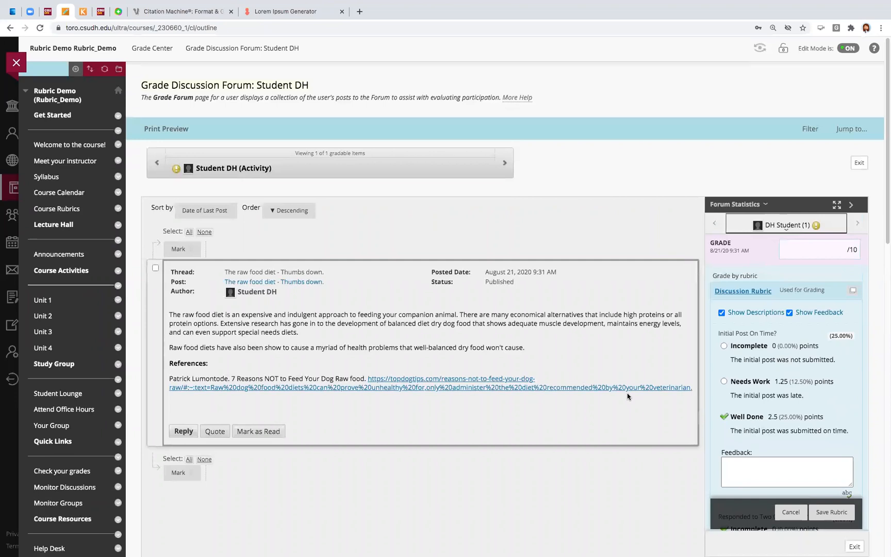
{"action": "scroll", "coordinate": [627, 396], "scroll_direction": "down", "scroll_amount": 8}
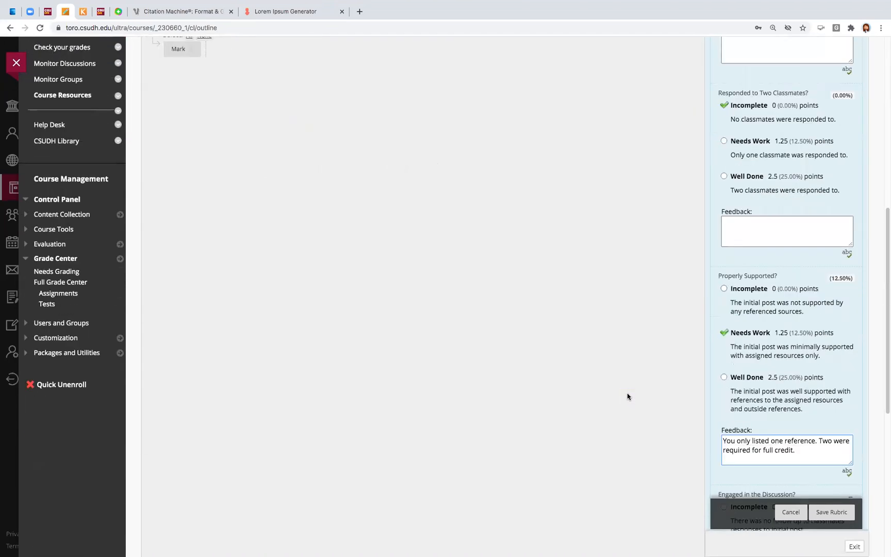
{"action": "scroll", "coordinate": [627, 396], "scroll_direction": "down", "scroll_amount": 7}
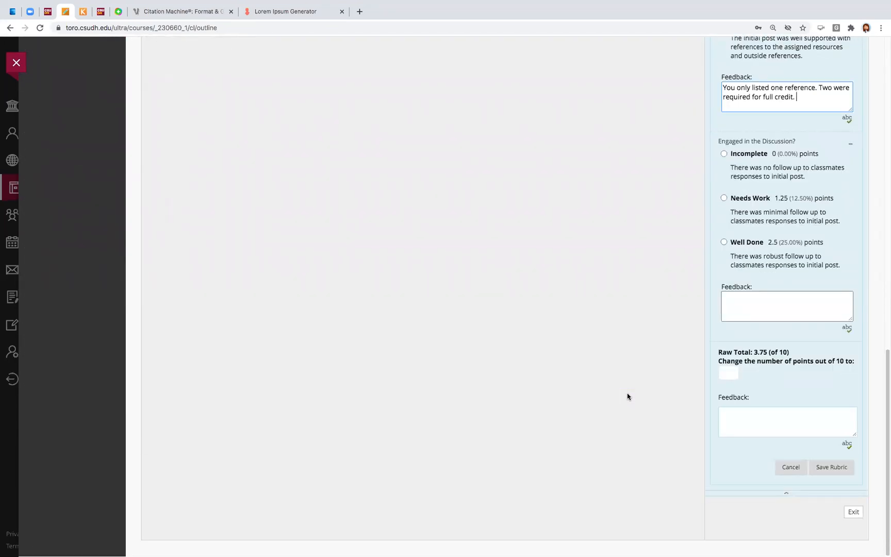
{"action": "scroll", "coordinate": [628, 396], "scroll_direction": "up", "scroll_amount": 1}
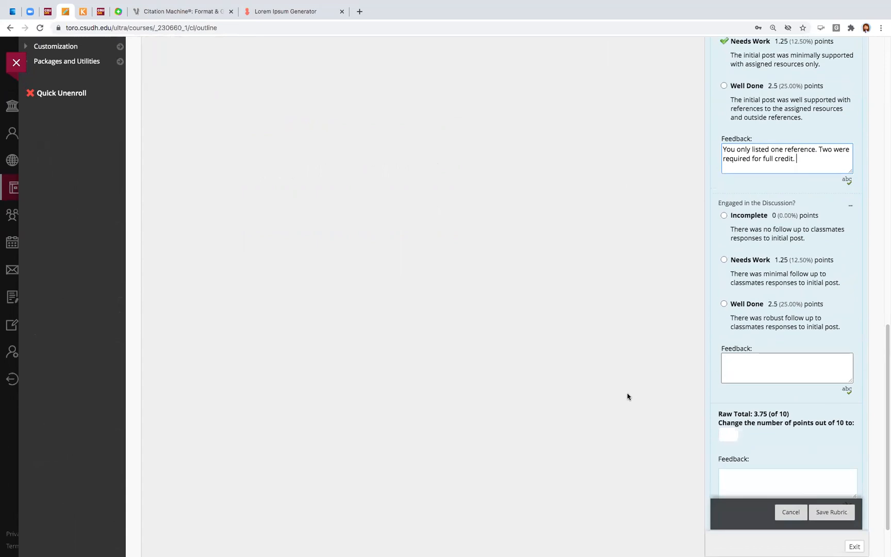
{"action": "scroll", "coordinate": [631, 377], "scroll_direction": "up", "scroll_amount": 1}
{"action": "scroll", "coordinate": [628, 376], "scroll_direction": "down", "scroll_amount": 1}
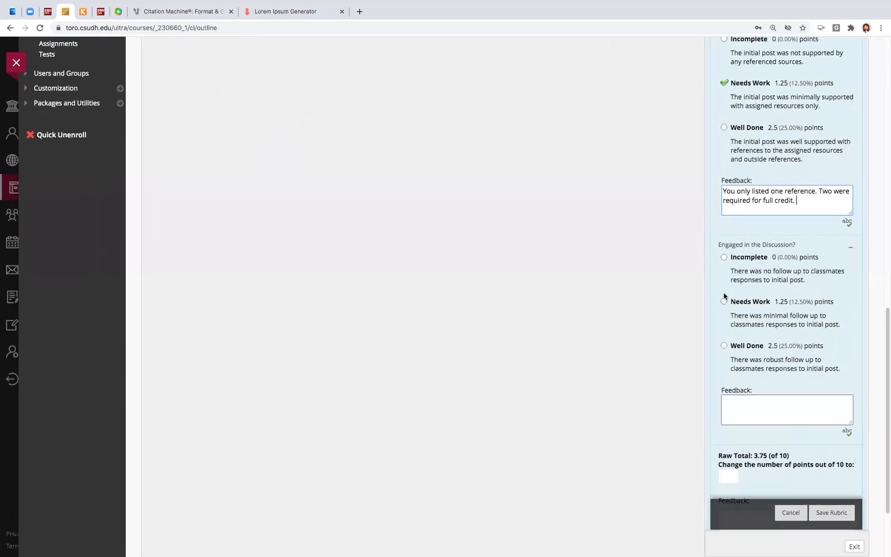
{"action": "left_click", "coordinate": [724, 257]}
{"action": "left_click", "coordinate": [757, 413]}
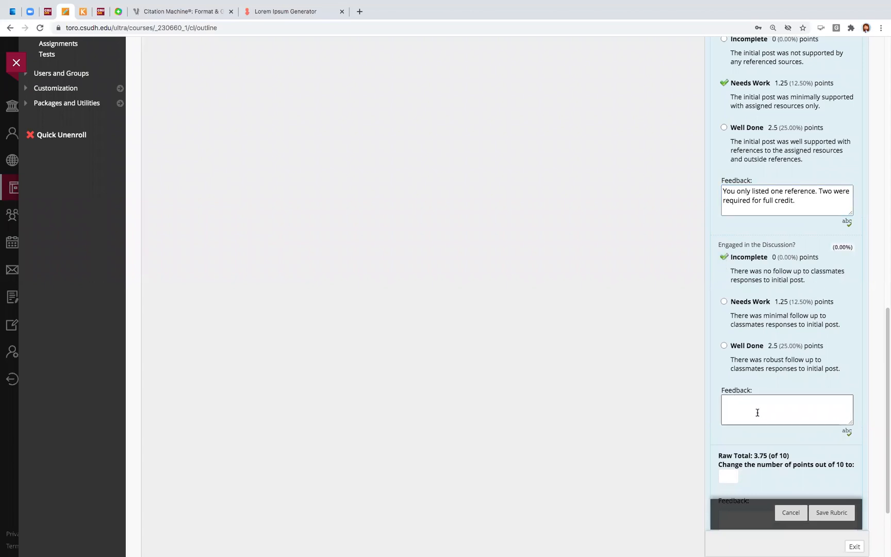
{"action": "left_click_drag", "start_coordinate": [808, 280], "coordinate": [729, 269]}
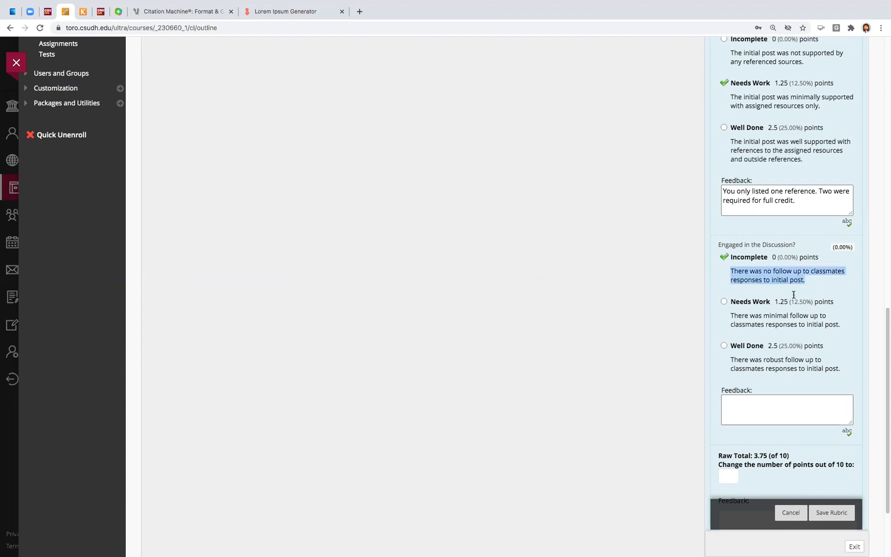
Step: Check the raw total at the end of the Discussion Rubric
{"action": "scroll", "coordinate": [807, 319], "scroll_direction": "down", "scroll_amount": 3}
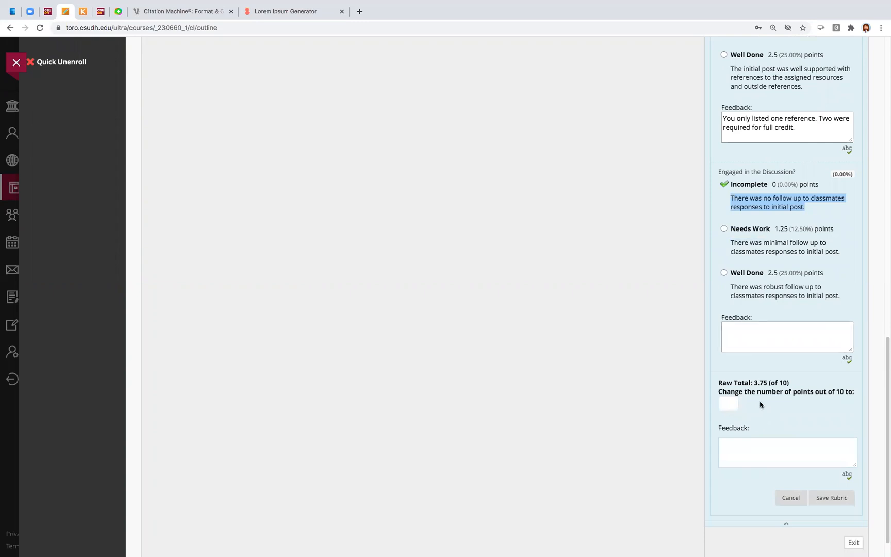
{"action": "left_click", "coordinate": [728, 392]}
{"action": "left_click_drag", "start_coordinate": [718, 383], "coordinate": [805, 386]}
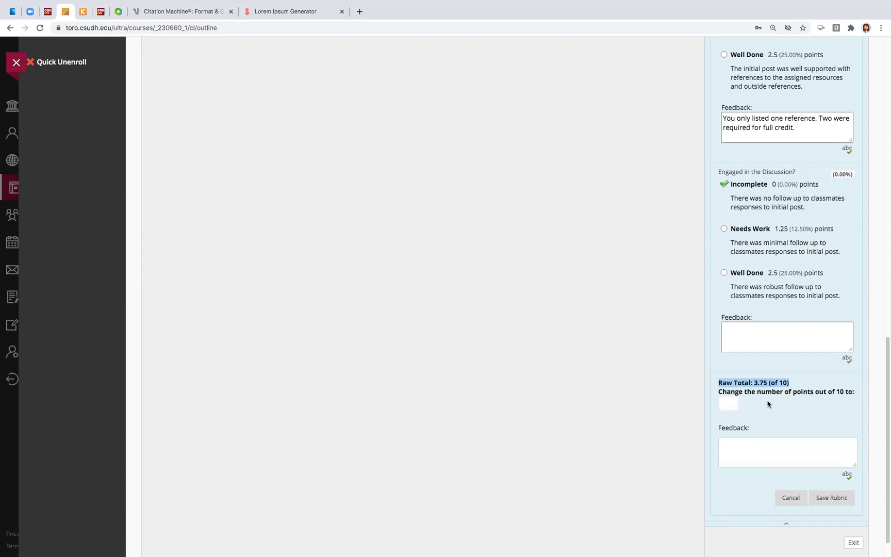
Step: Enter "Initial Post On Time?" feedback "That's great that you were proactive and turned your work in early! That helps other students have time to respond to you!"
{"action": "scroll", "coordinate": [766, 402], "scroll_direction": "up", "scroll_amount": 15}
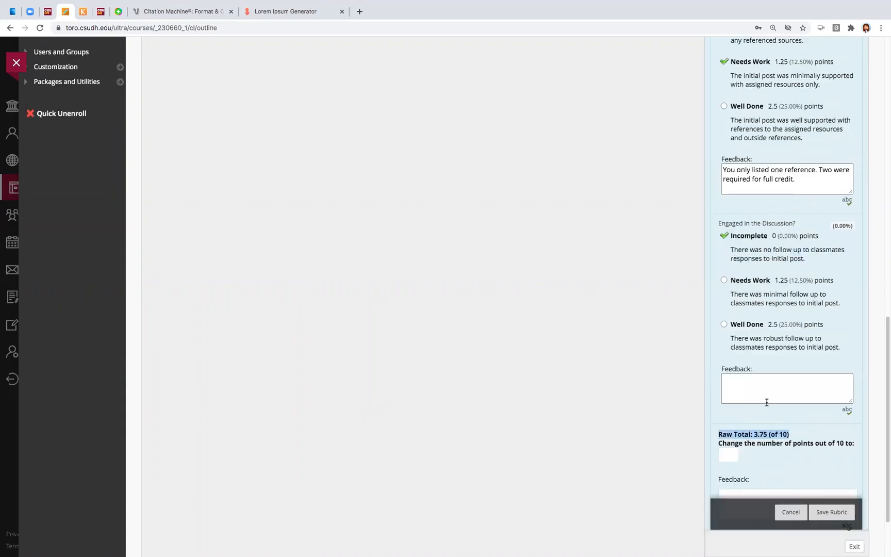
{"action": "scroll", "coordinate": [767, 403], "scroll_direction": "up", "scroll_amount": 5}
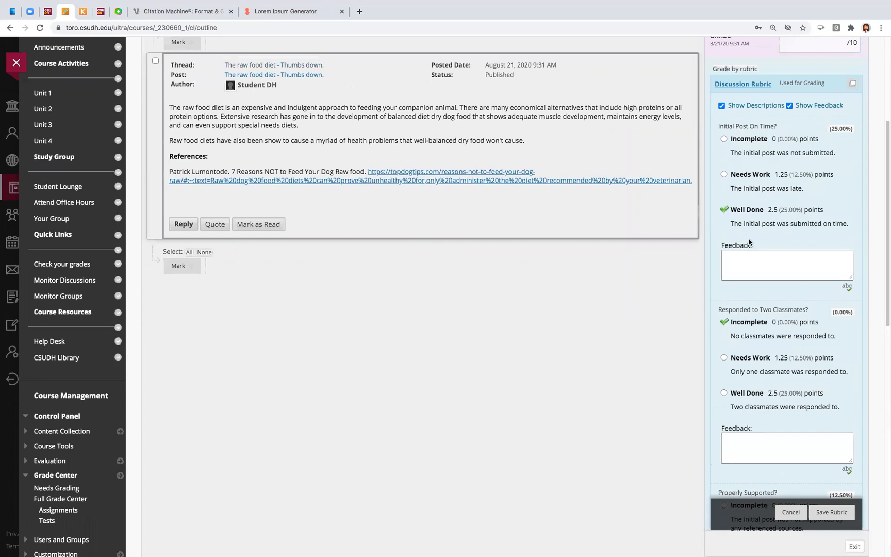
{"action": "scroll", "coordinate": [767, 225], "scroll_direction": "up", "scroll_amount": 1}
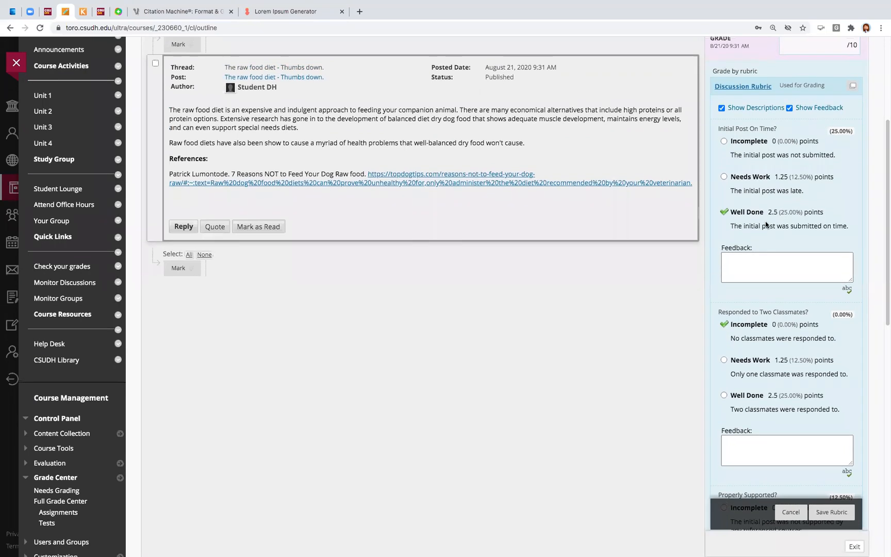
{"action": "scroll", "coordinate": [766, 226], "scroll_direction": "up", "scroll_amount": 2}
{"action": "left_click", "coordinate": [769, 309]}
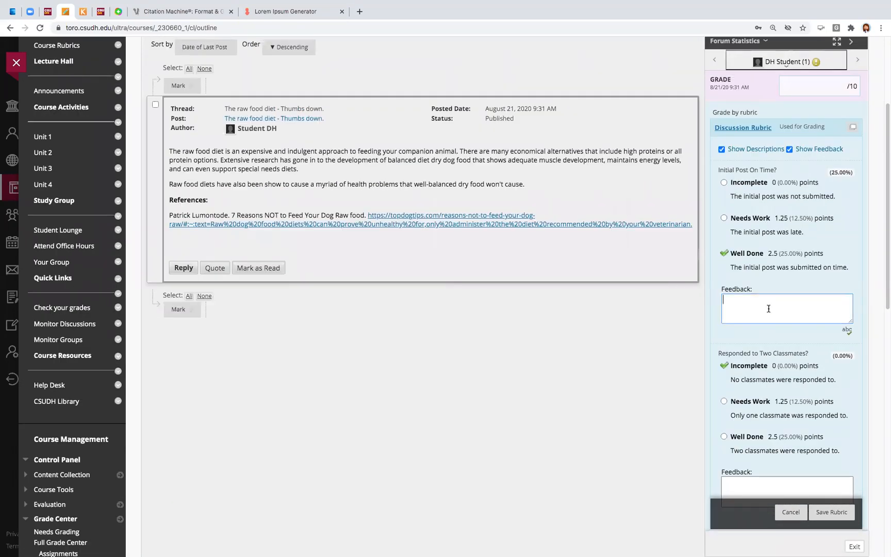
{"action": "type", "text": "That's great that you were proactive and tyrn"}
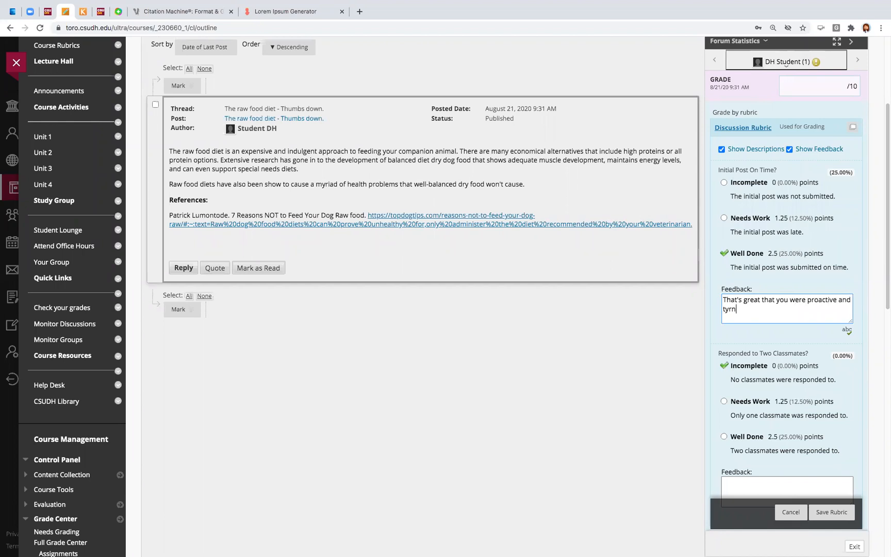
{"action": "key", "text": "BackSpace"}
{"action": "key", "text": "BackSpace"}
{"action": "key", "text": "BackSpace"}
{"action": "type", "text": "turned y"}
{"action": "type", "text": "our work "}
{"action": "type", "text": "in early"}
{"action": "type", "text": "! That helps other"}
{"action": "type", "text": " students have"}
{"action": "type", "text": " time to respo"}
{"action": "type", "text": "nd to you!"}
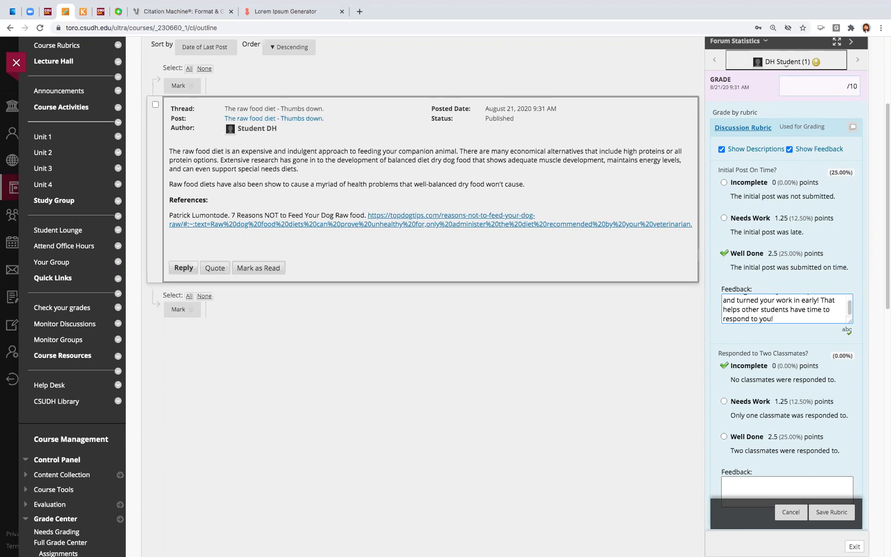
{"action": "scroll", "coordinate": [793, 305], "scroll_direction": "up", "scroll_amount": 1}
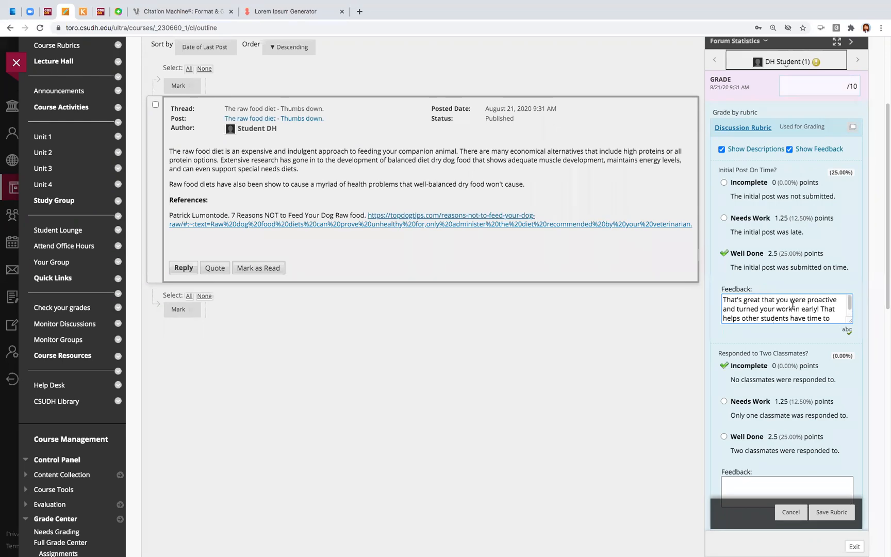
{"action": "scroll", "coordinate": [793, 305], "scroll_direction": "down", "scroll_amount": 1}
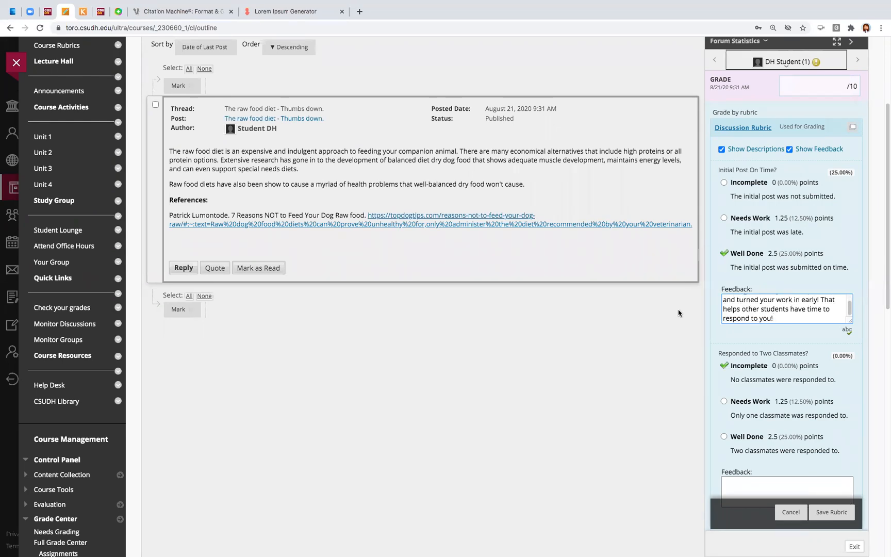
Step: Override the rubric's total by changing the number of points out of 10 to 5.0
{"action": "scroll", "coordinate": [678, 313], "scroll_direction": "down", "scroll_amount": 10}
{"action": "scroll", "coordinate": [679, 312], "scroll_direction": "down", "scroll_amount": 5}
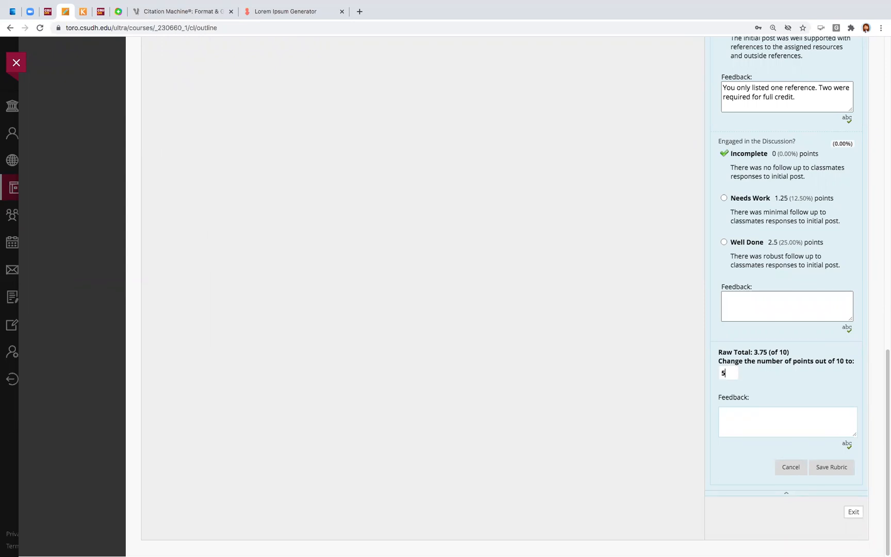
{"action": "type", "text": "0"}
Step: Enter the overall rubric feedback "Your post needs work on references and more robust writing, but you helped the class by turning in your work early."
{"action": "left_click", "coordinate": [752, 421]}
{"action": "type", "text": "Your p"}
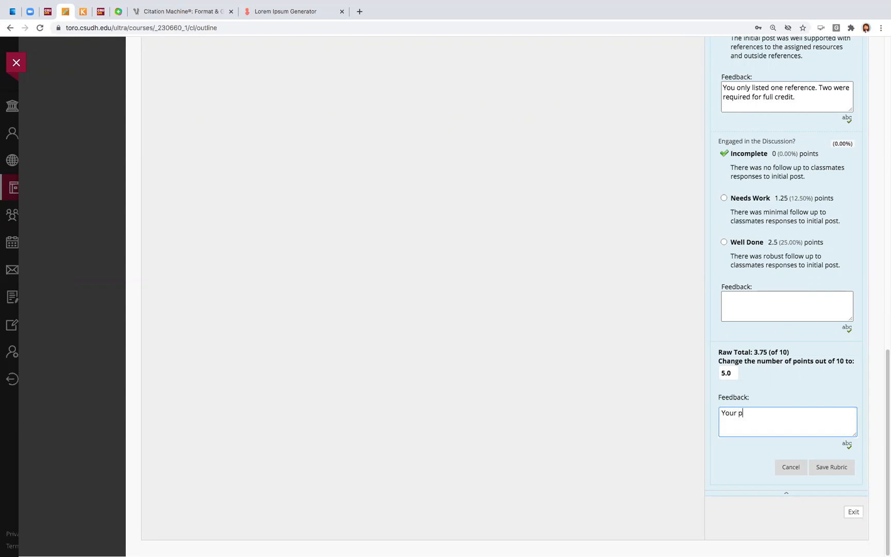
{"action": "type", "text": "ost needs work on references and more"}
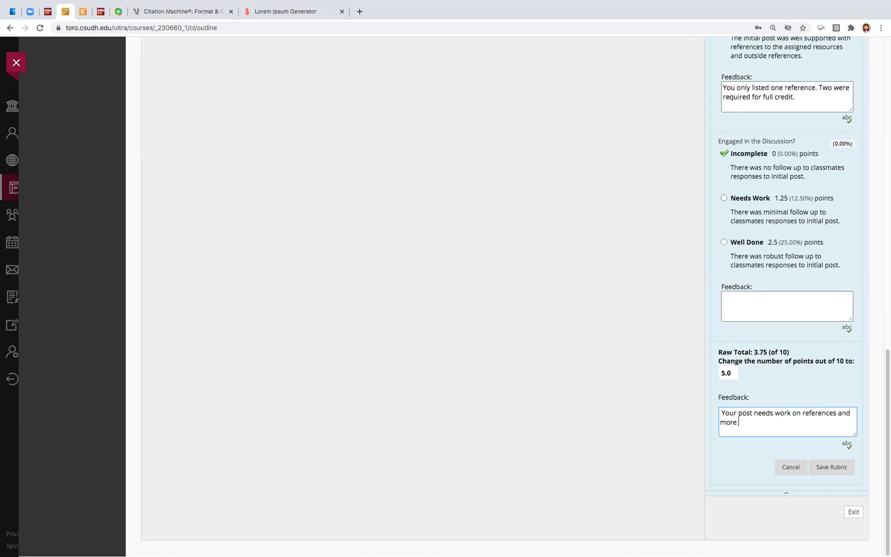
{"action": "type", "text": " rubust writing, but you helped the class"}
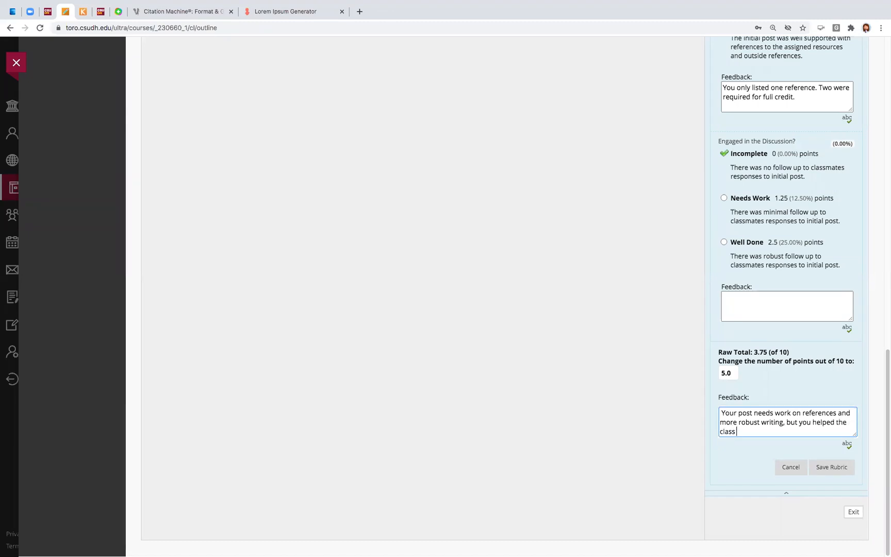
{"action": "type", "text": " by turning in your work early."}
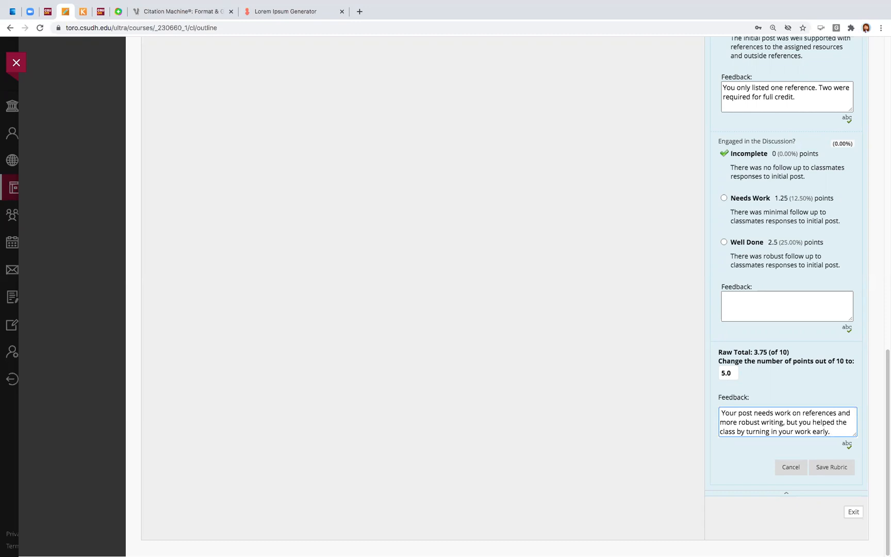
Step: Save the rubric and submit the discussion grade with the learner feedback "Please review your rubric for detailed feedback."
{"action": "left_click", "coordinate": [845, 467]}
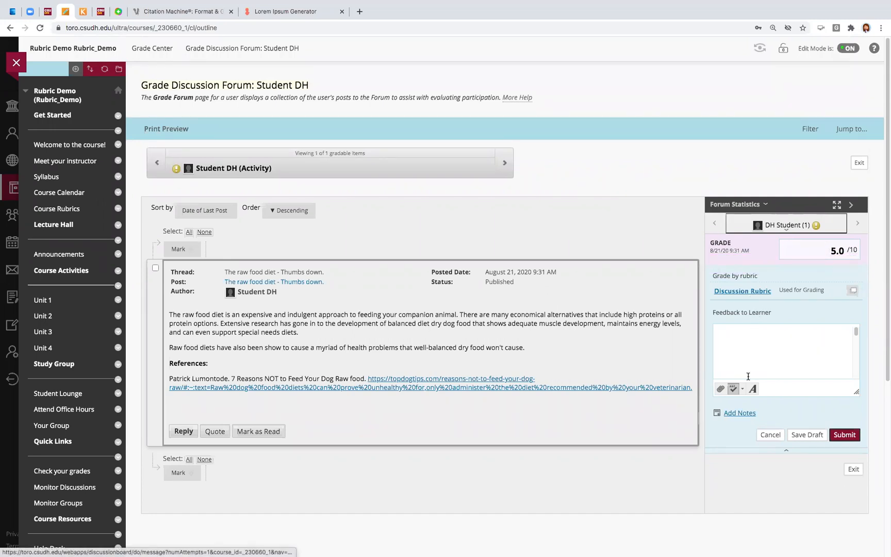
{"action": "left_click", "coordinate": [736, 336]}
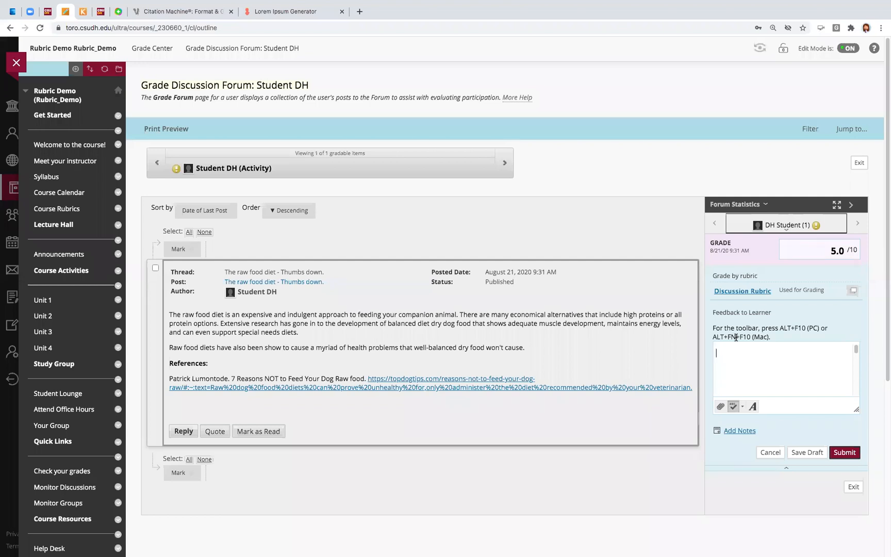
{"action": "type", "text": "Please review your rubric f"}
{"action": "type", "text": "detailed feedback."}
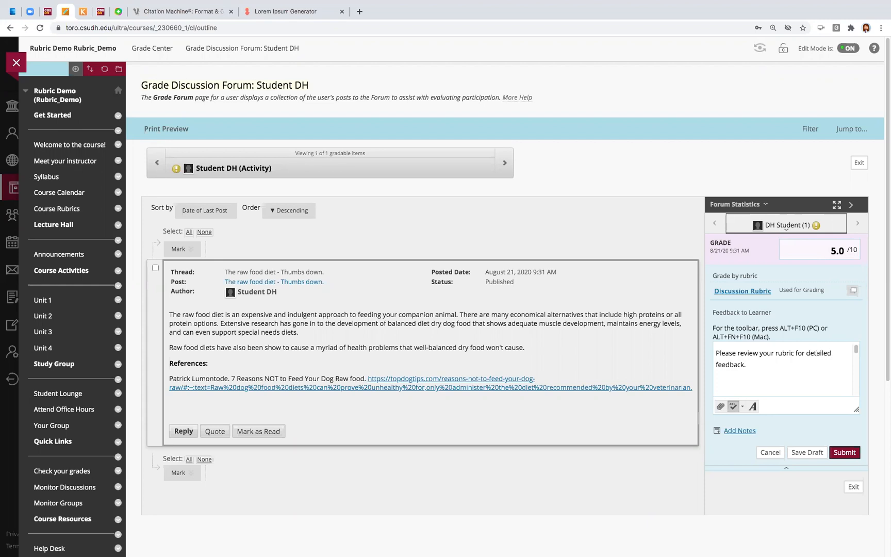
{"action": "left_click", "coordinate": [849, 456]}
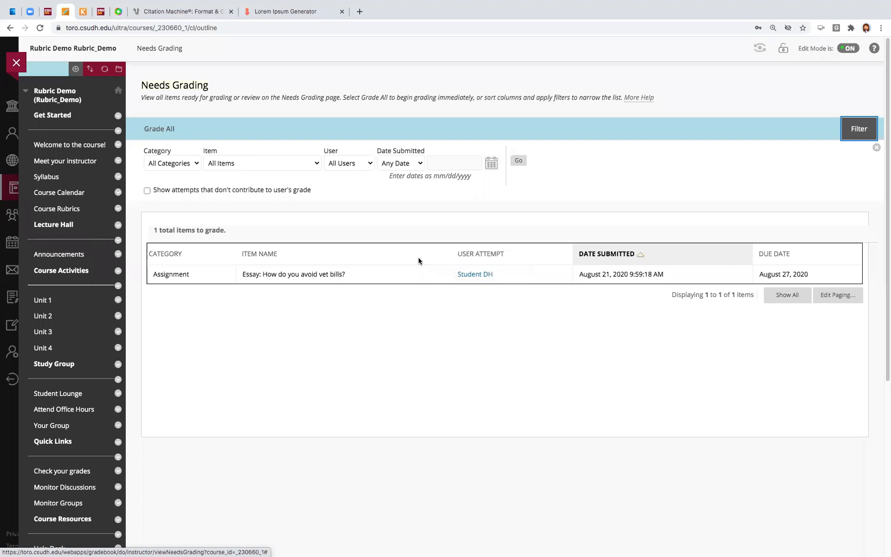
Step: Look through the Unit 1 content and open the Course Rubrics page
{"action": "left_click", "coordinate": [50, 302]}
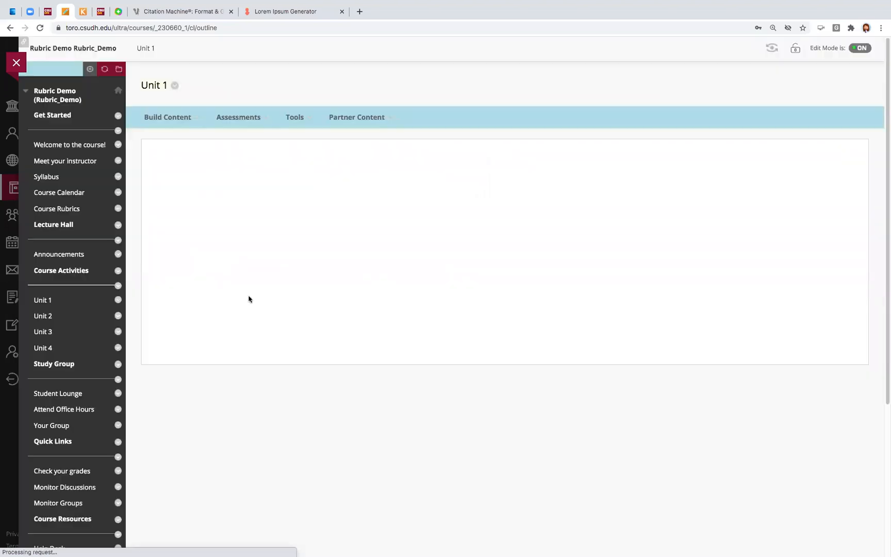
{"action": "scroll", "coordinate": [244, 297], "scroll_direction": "down", "scroll_amount": 3}
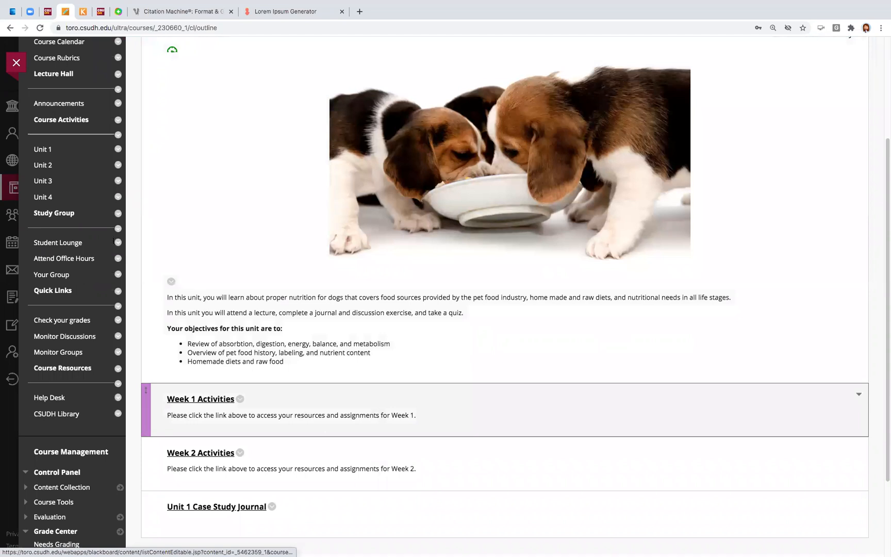
{"action": "scroll", "coordinate": [62, 103], "scroll_direction": "up", "scroll_amount": 1}
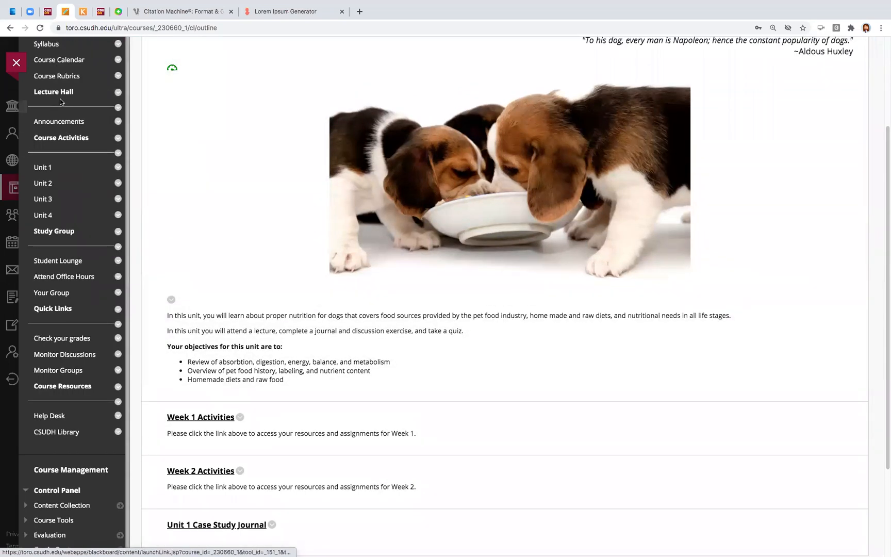
{"action": "left_click", "coordinate": [68, 80]}
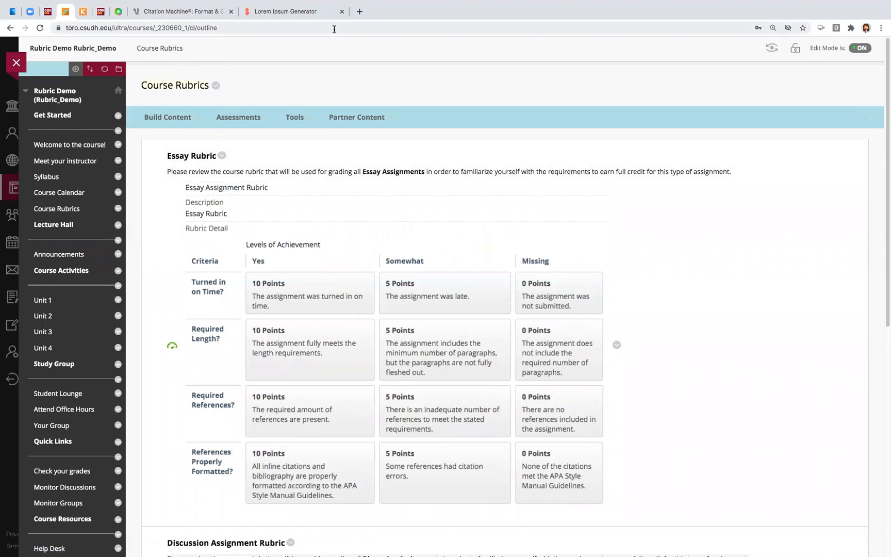
Step: Close the Rubric Demo course and take the browser window out of full screen
{"action": "left_click", "coordinate": [17, 60]}
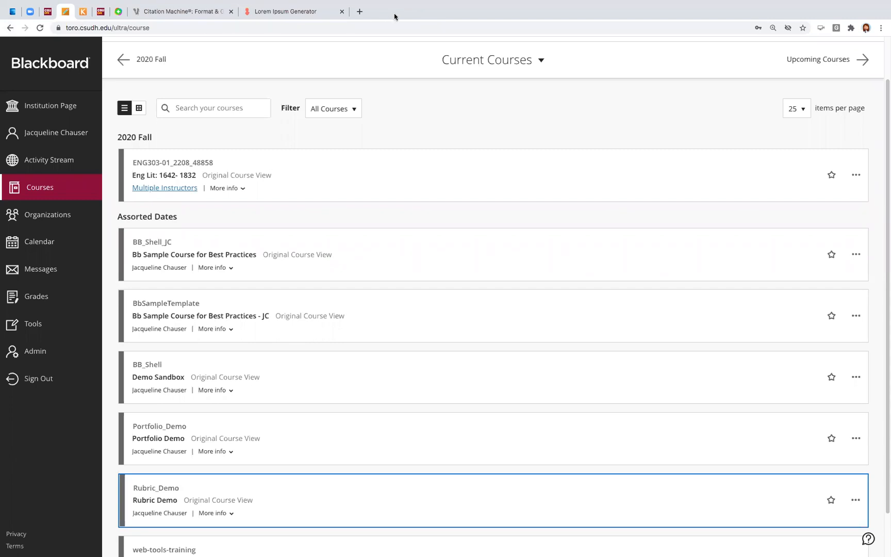
{"action": "left_click", "coordinate": [882, 28]}
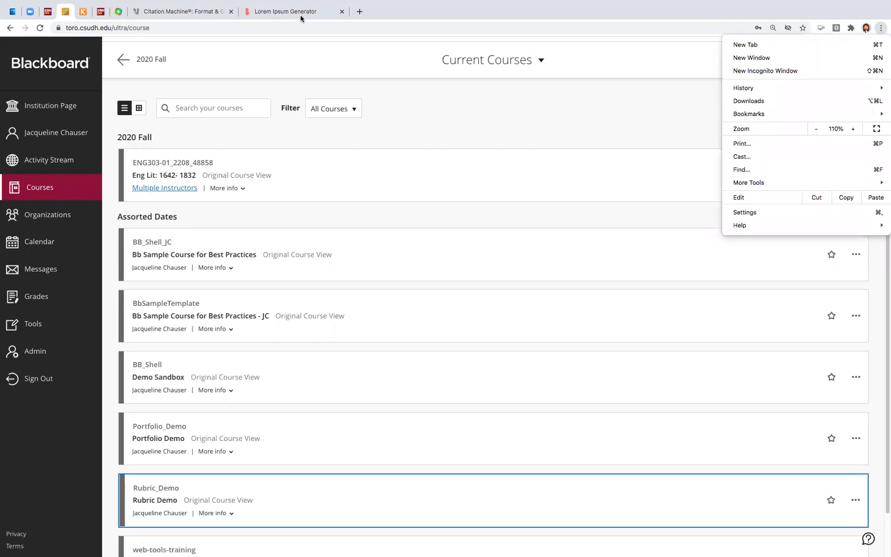
{"action": "left_click", "coordinate": [18, 3]}
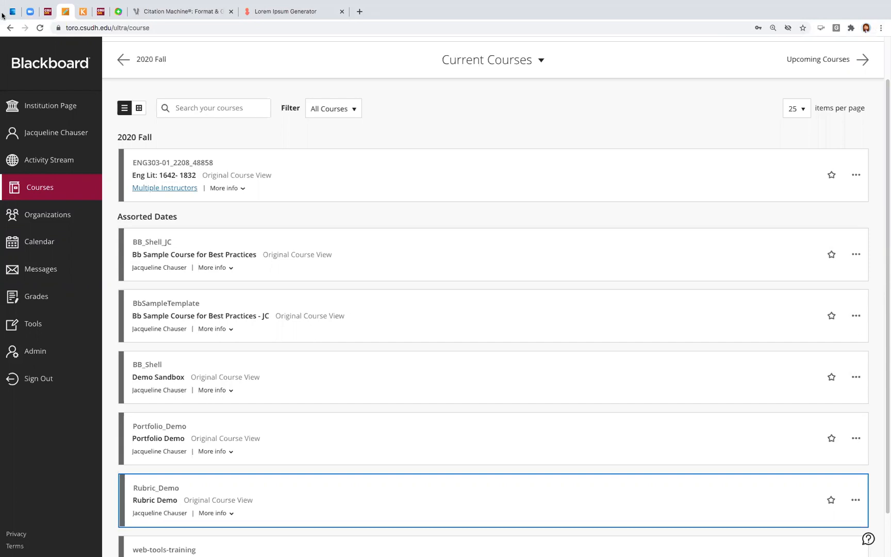
{"action": "mouse_move", "coordinate": [18, 2]}
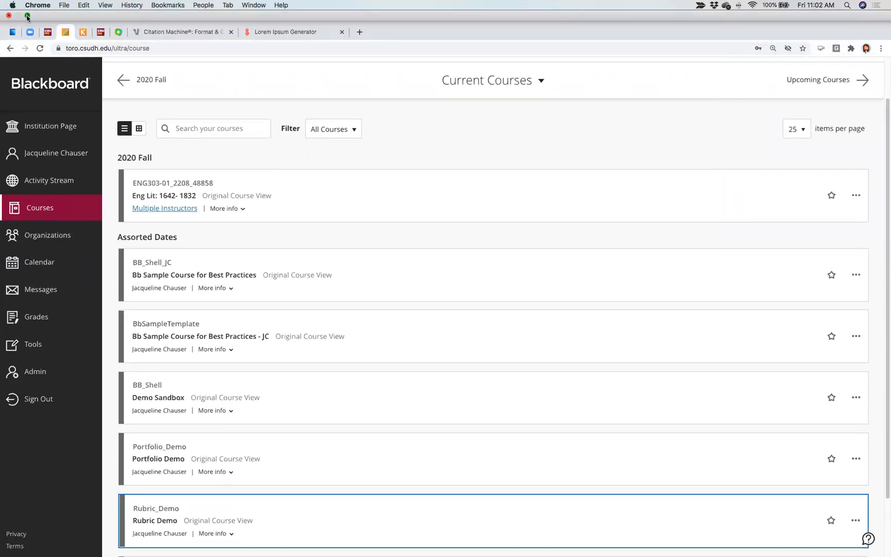
{"action": "left_click", "coordinate": [28, 16]}
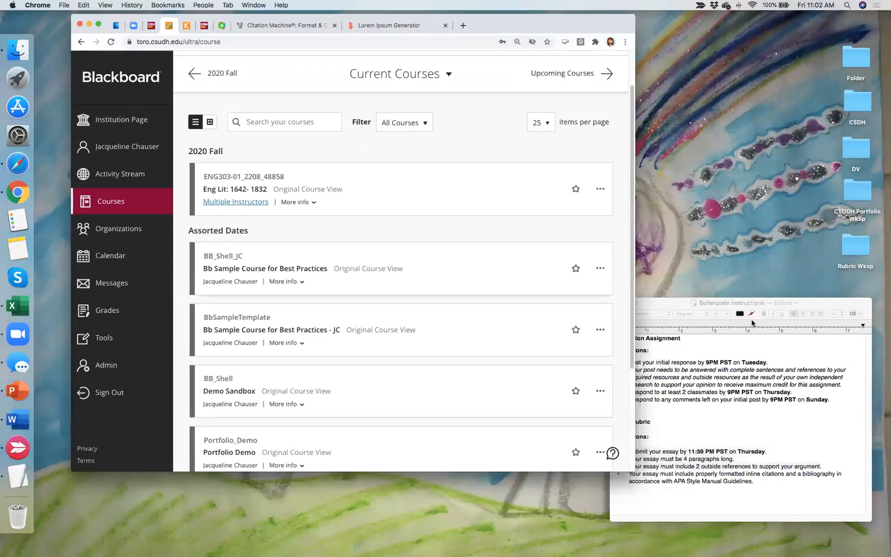
Step: Try to bring up PowerPoint, moving the Boilerplate Instructions and browser windows around the desktop to find its window
{"action": "left_click_drag", "start_coordinate": [664, 304], "coordinate": [603, 208]}
{"action": "left_click_drag", "start_coordinate": [471, 105], "coordinate": [481, 184]}
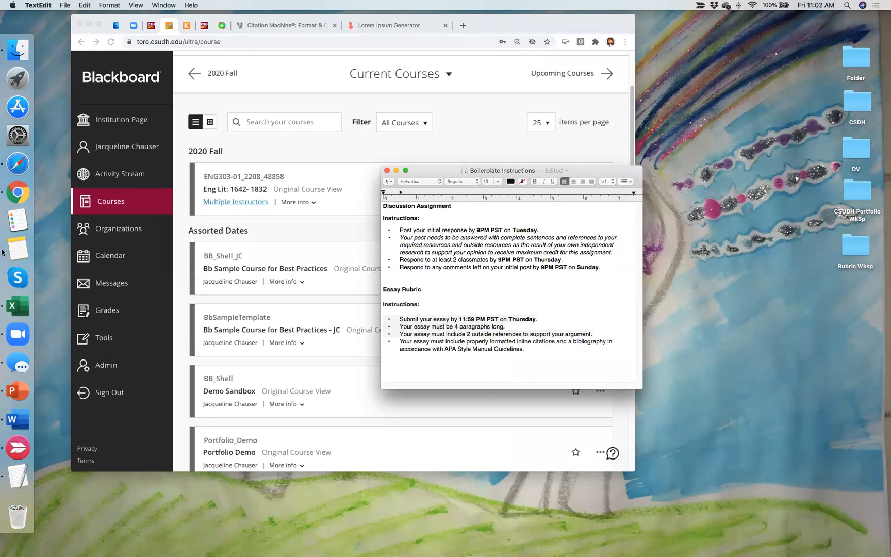
{"action": "left_click", "coordinate": [19, 394]}
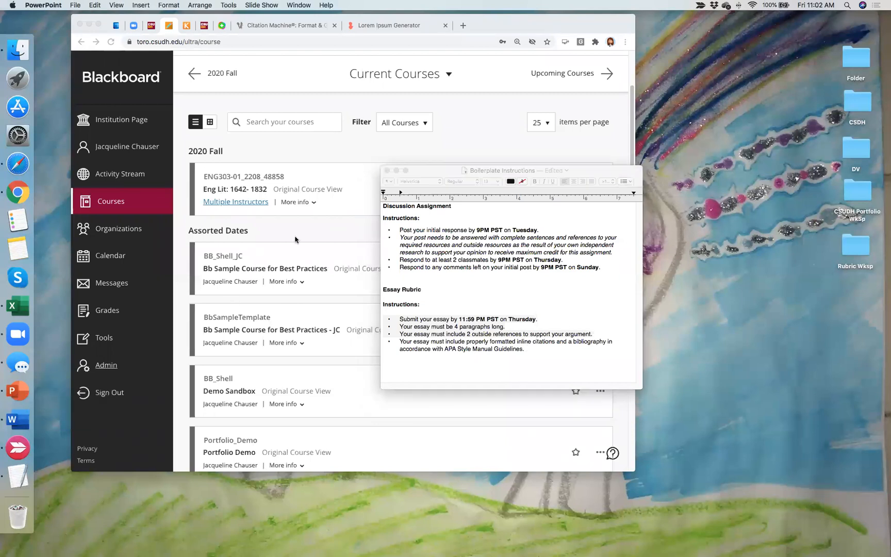
{"action": "left_click_drag", "start_coordinate": [447, 175], "coordinate": [551, 233]}
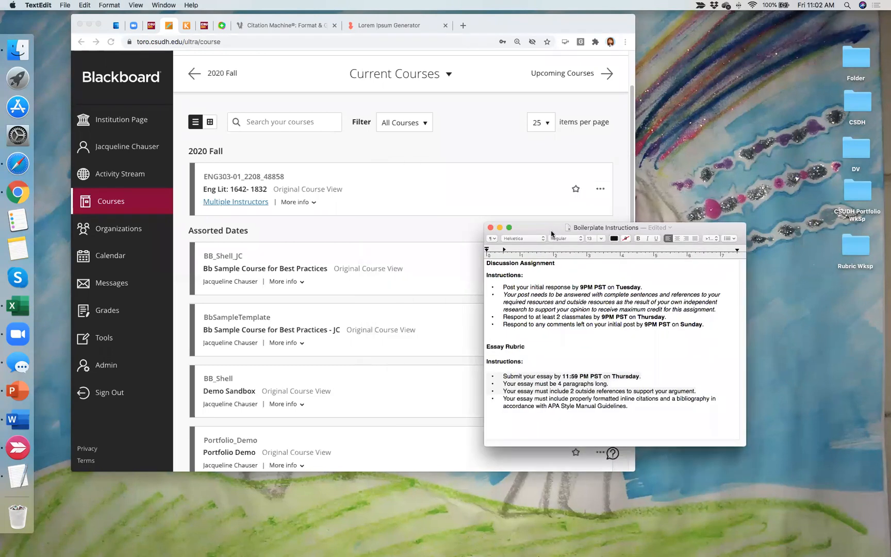
{"action": "left_click", "coordinate": [17, 393]}
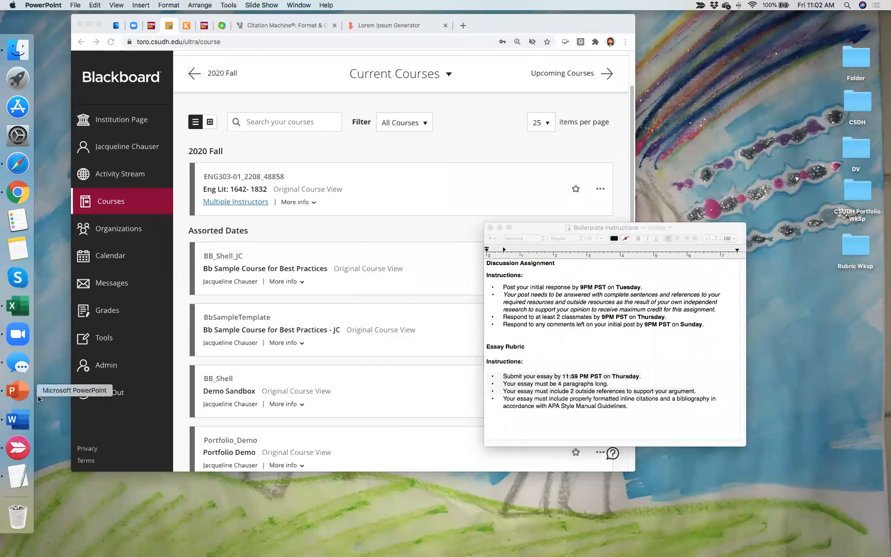
{"action": "left_click", "coordinate": [551, 211]}
{"action": "left_click_drag", "start_coordinate": [497, 25], "coordinate": [494, 51]}
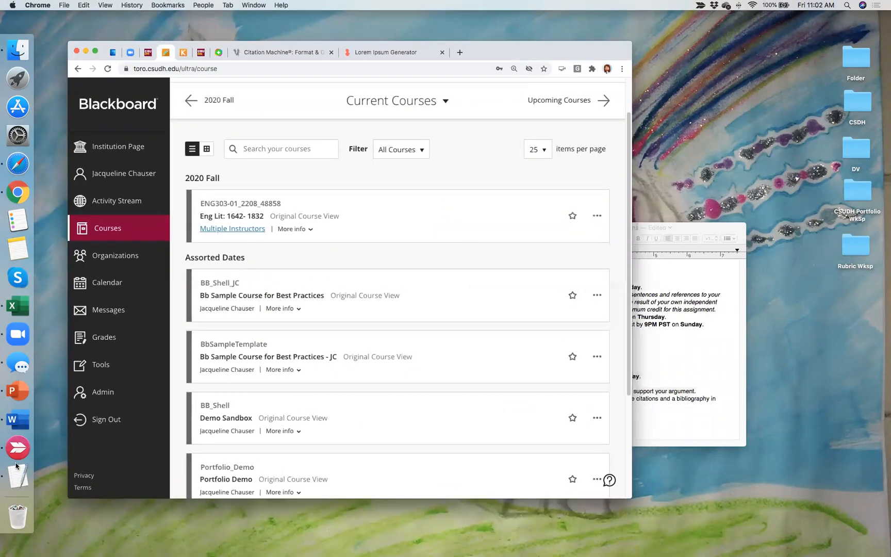
Step: Switch to the Bb Portfolio_CSUDH presentation in PowerPoint and show slide 4, "Thanks for attending!"
{"action": "left_click", "coordinate": [19, 392]}
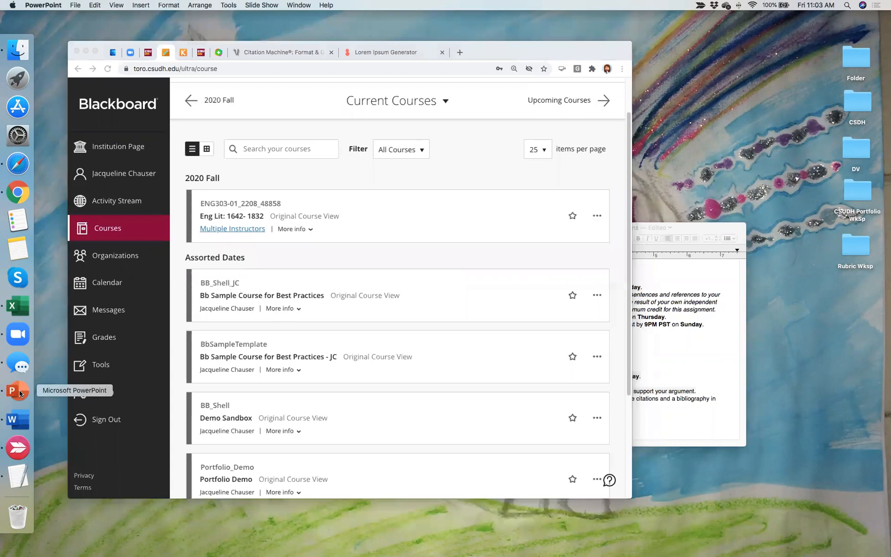
{"action": "right_click", "coordinate": [20, 393]}
{"action": "left_click", "coordinate": [72, 338]}
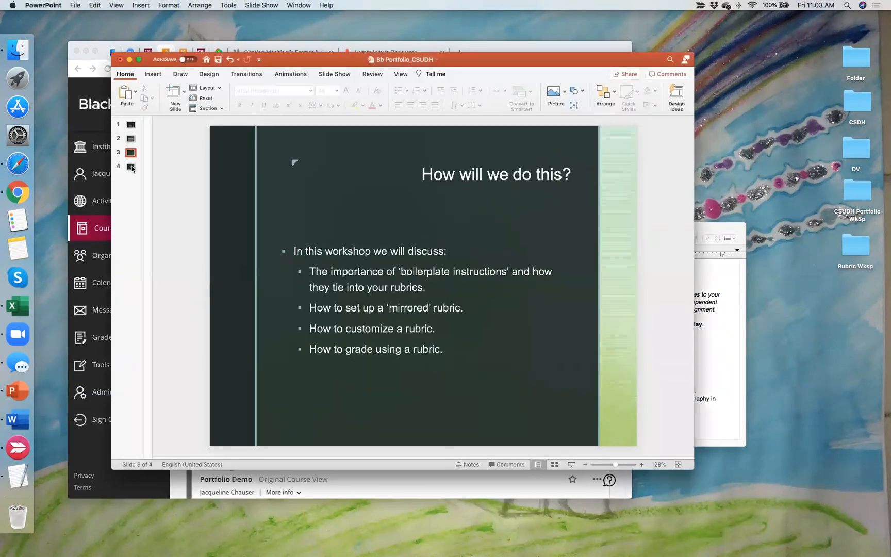
{"action": "left_click", "coordinate": [143, 167]}
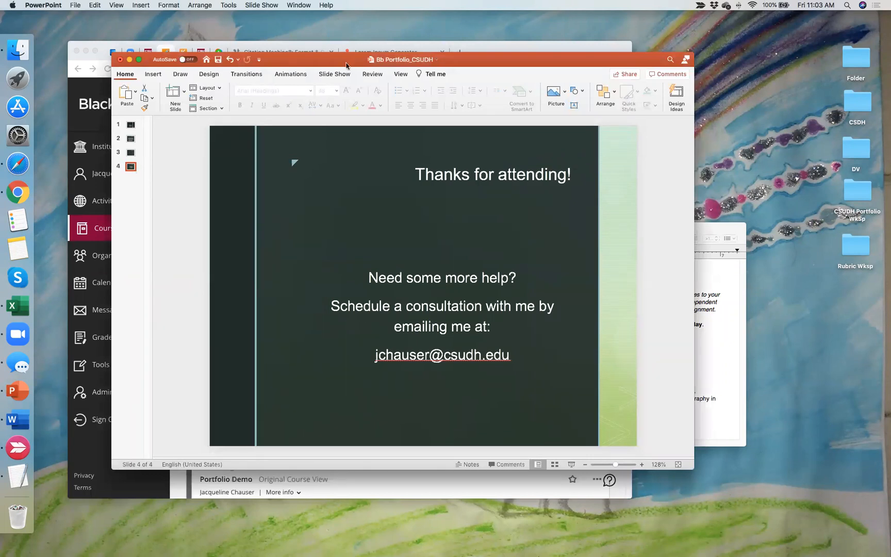
{"action": "left_click_drag", "start_coordinate": [319, 62], "coordinate": [331, 102]}
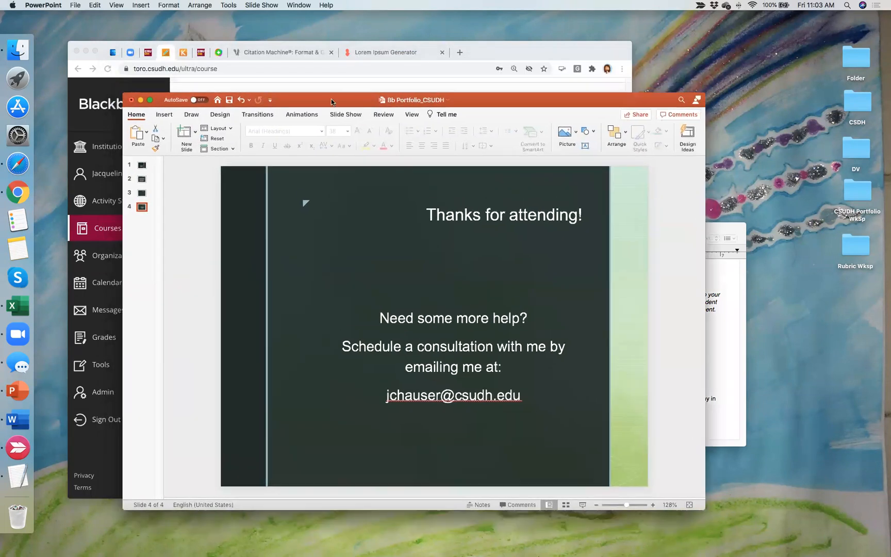